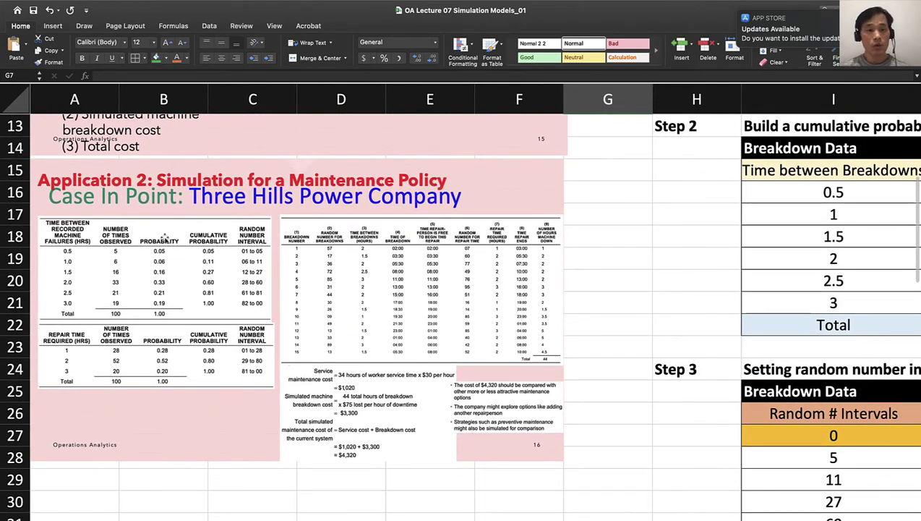
# Review the Three Hills Power Company case description and its breakdown, repair time and simulation tables
pyautogui.scroll(1, 165, 251)
pyautogui.scroll(7, 165, 251)
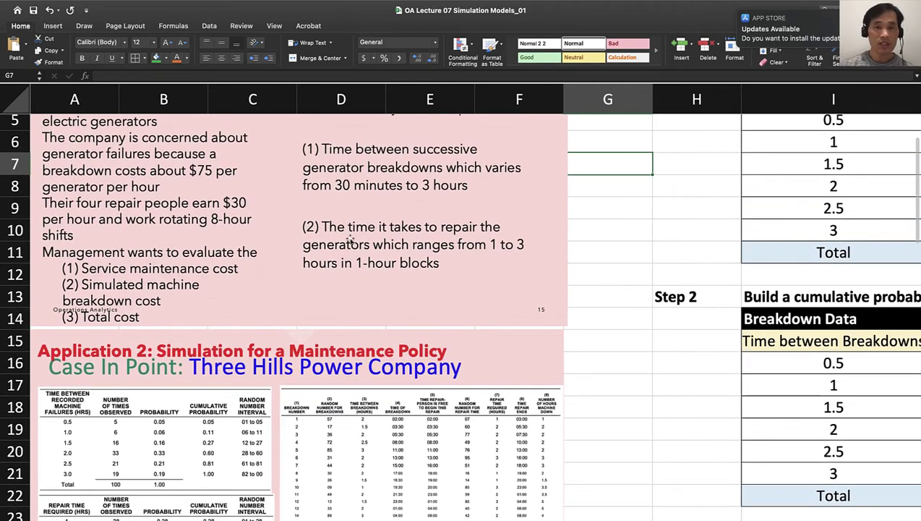
pyautogui.scroll(-1, 148, 415)
pyautogui.scroll(-3, 147, 415)
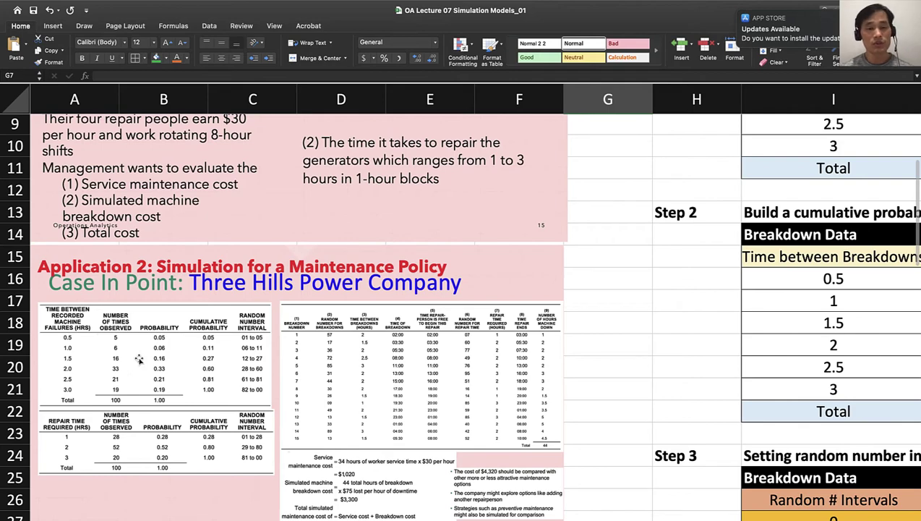
pyautogui.scroll(-3, 150, 432)
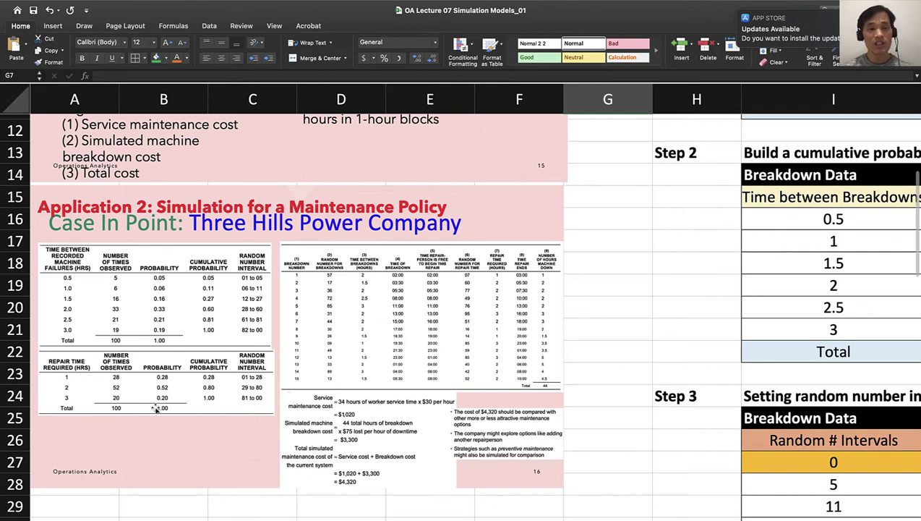
pyautogui.scroll(5, 156, 408)
pyautogui.hscroll(5, 155, 408)
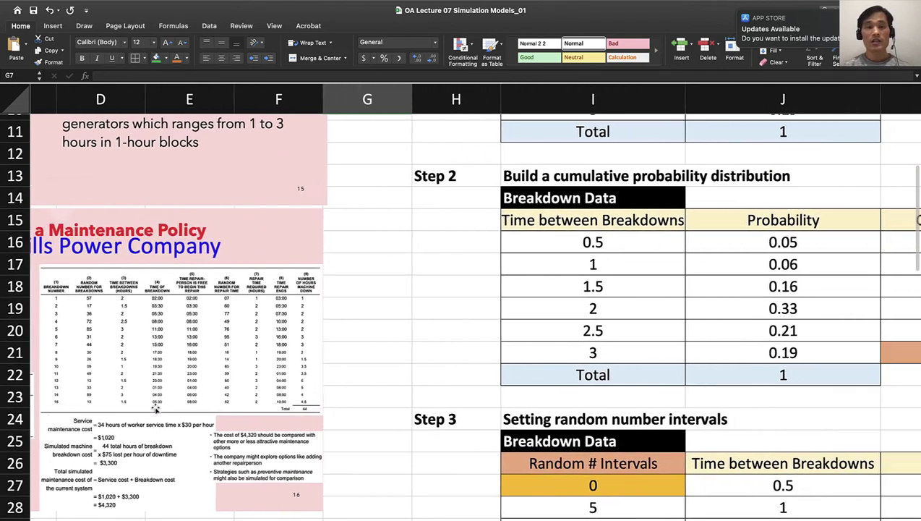
pyautogui.hscroll(3, 155, 408)
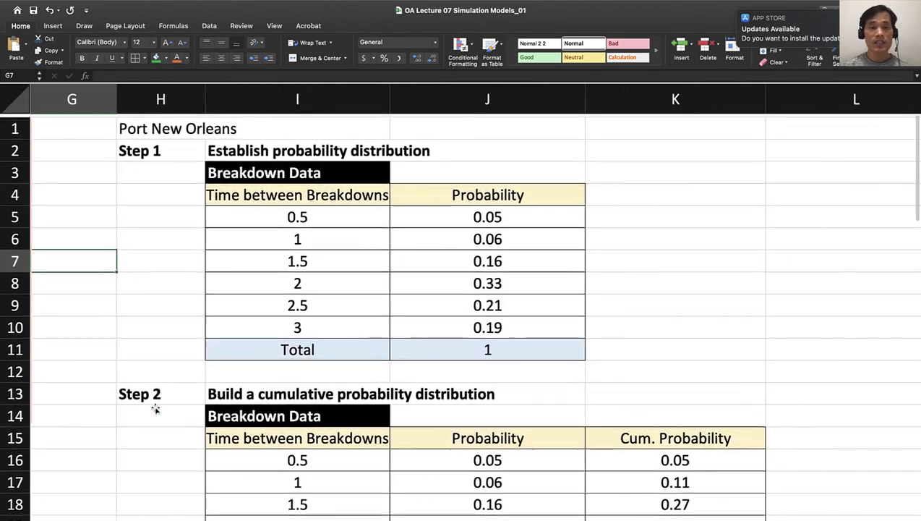
# Replace the worksheet title in cell H1 with "Three Hills Company"
pyautogui.click(273, 274)
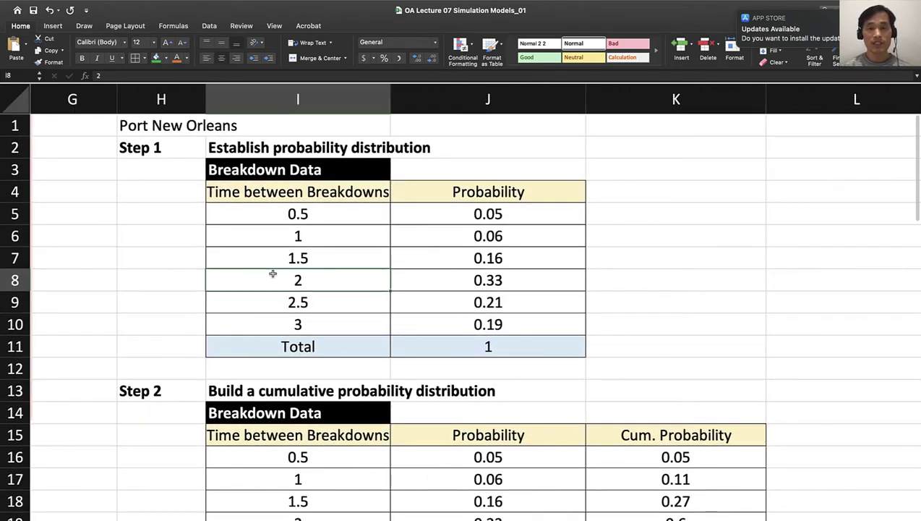
pyautogui.hscroll(2, 273, 274)
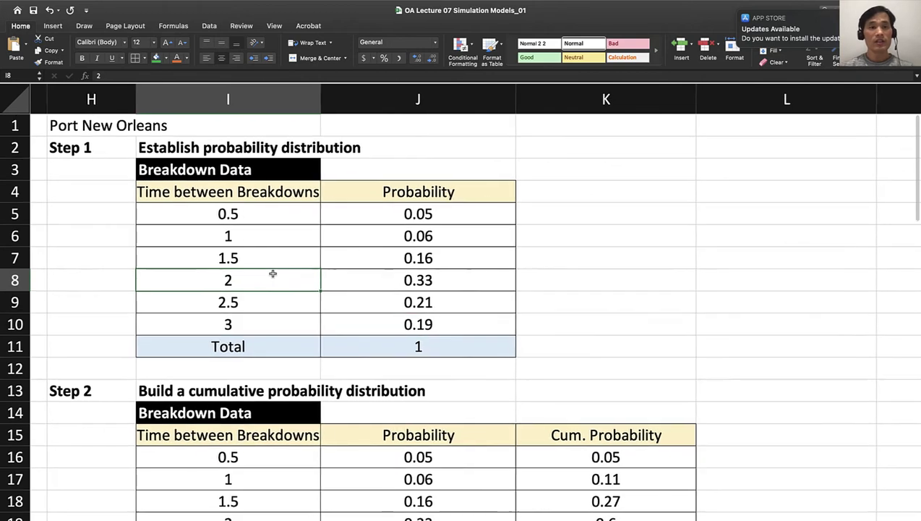
pyautogui.click(109, 127)
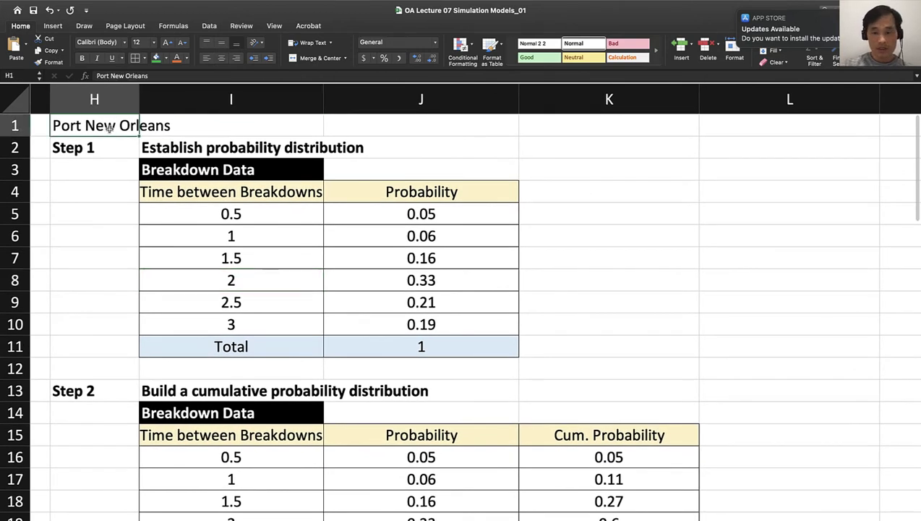
pyautogui.write('Three Hil')
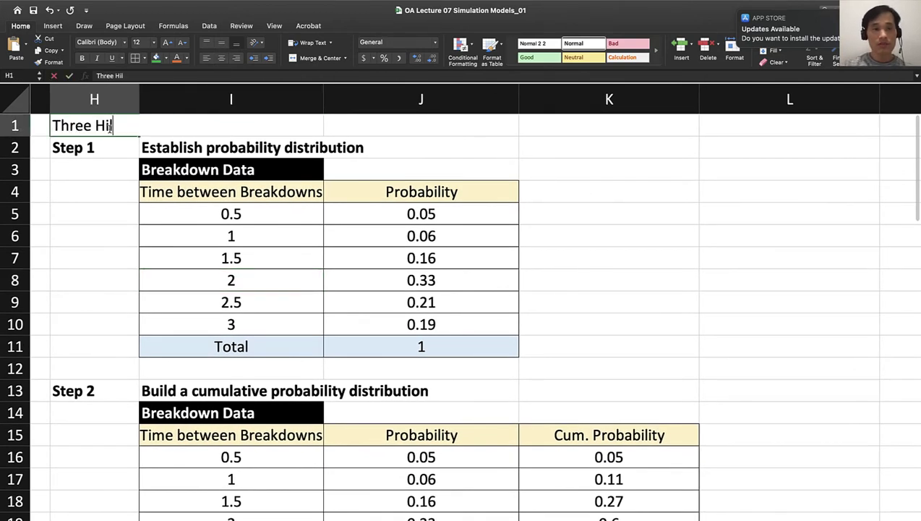
pyautogui.write('ls Company')
pyautogui.press('Return')
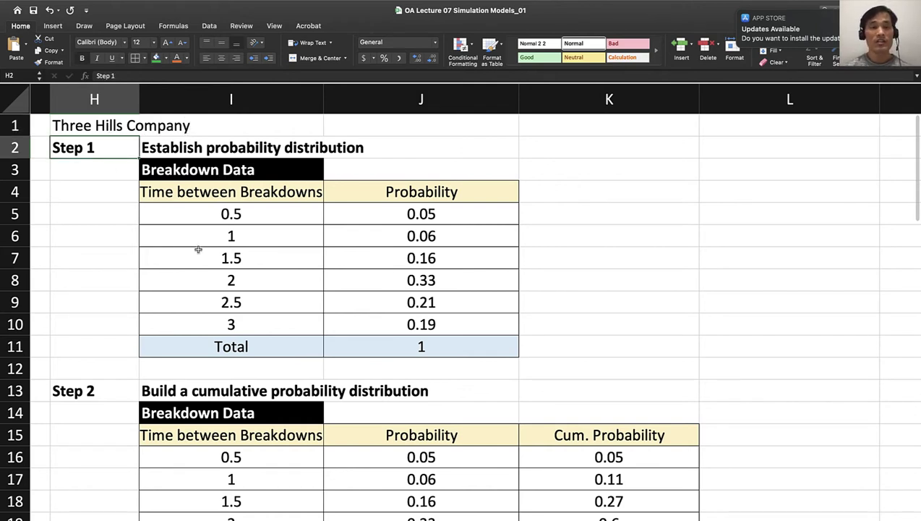
# Compare the case's source tables with the Step 1 probability distributions for breakdown data and repair times data
pyautogui.hscroll(-1, 198, 249)
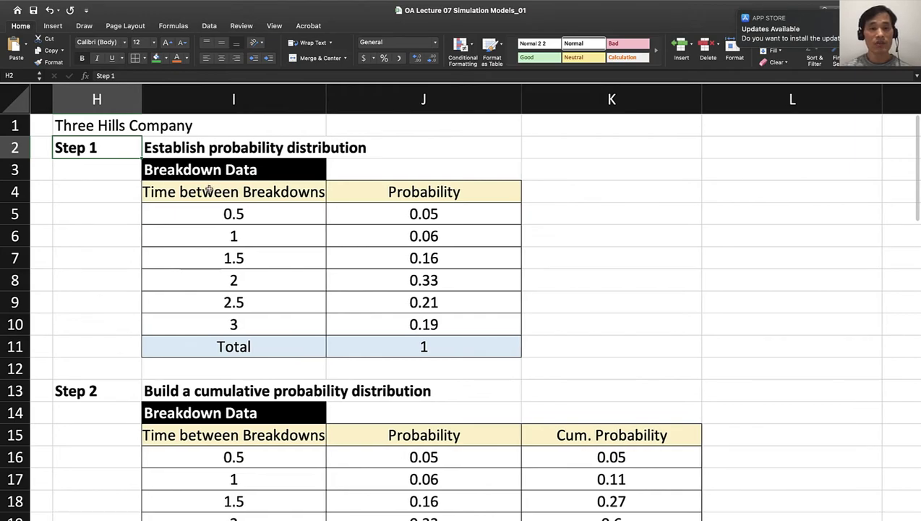
pyautogui.hscroll(-10, 224, 179)
pyautogui.scroll(-2, 209, 186)
pyautogui.scroll(-2, 209, 185)
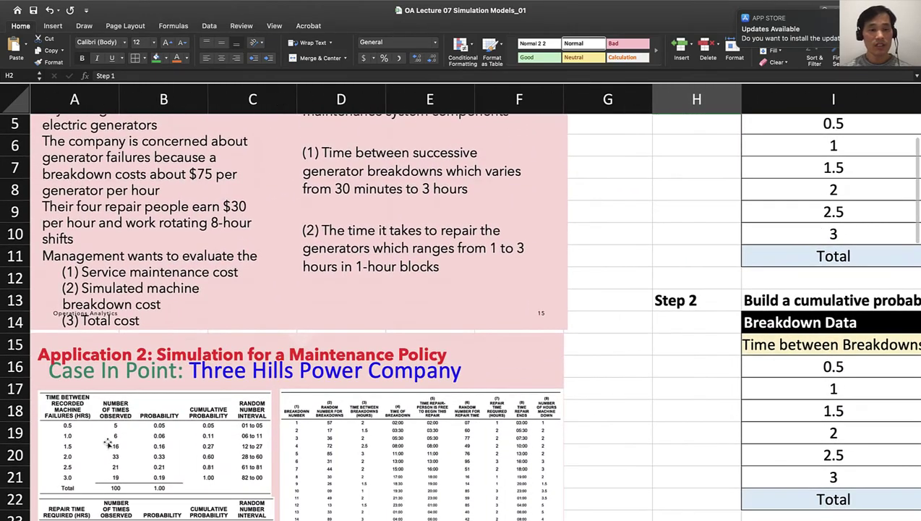
pyautogui.hscroll(5, 570, 326)
pyautogui.scroll(4, 570, 326)
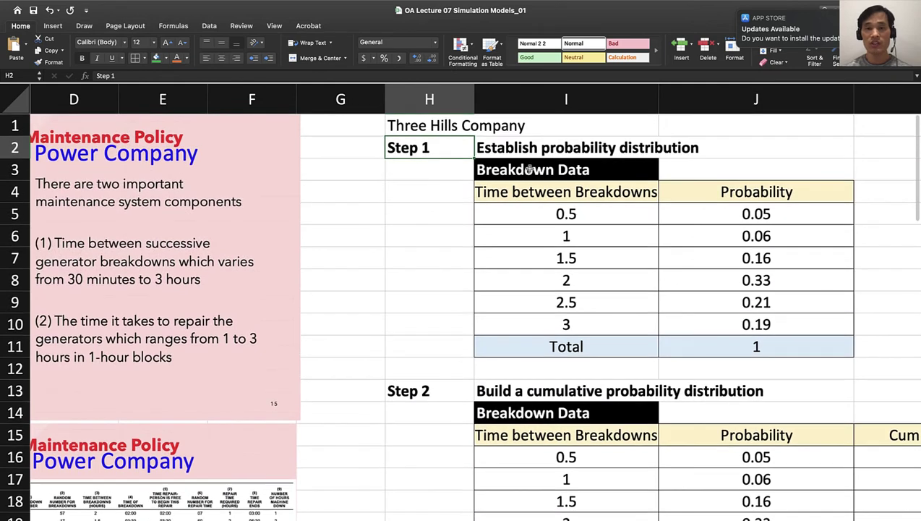
pyautogui.hscroll(3, 654, 212)
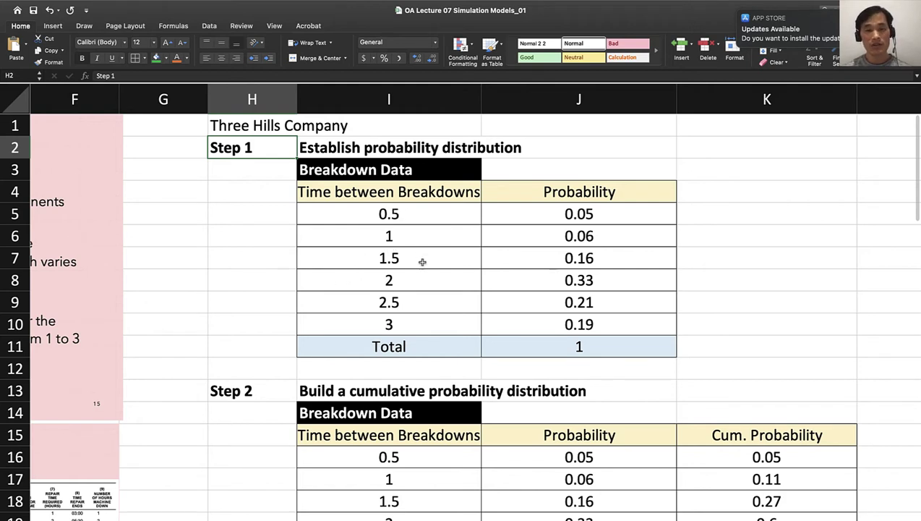
pyautogui.hscroll(2, 429, 212)
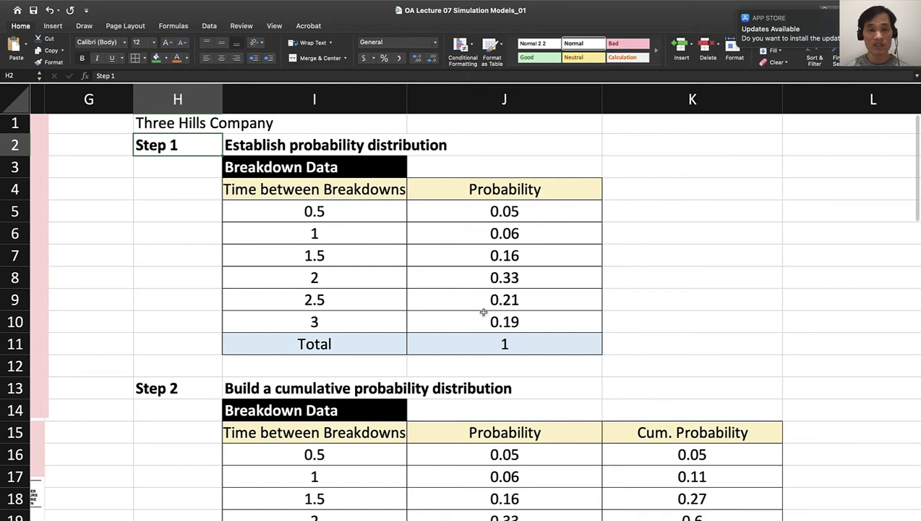
pyautogui.hscroll(10, 484, 312)
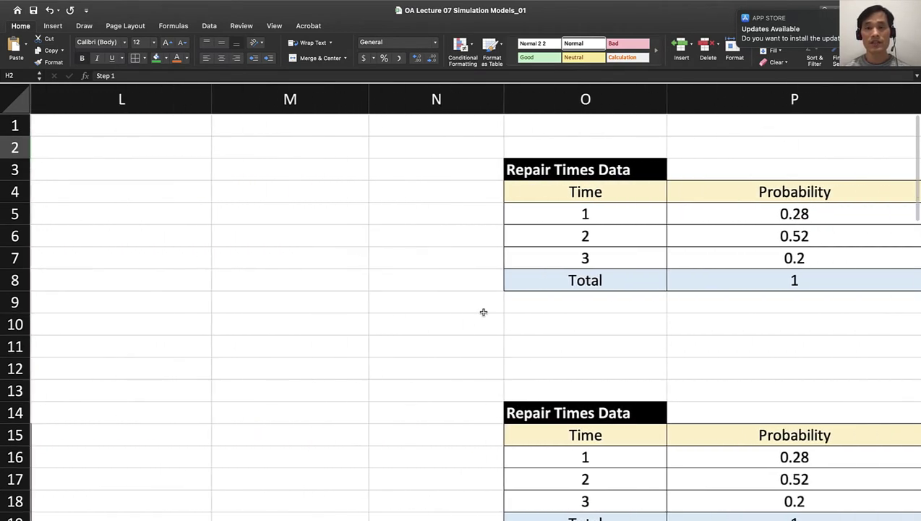
pyautogui.hscroll(3, 484, 312)
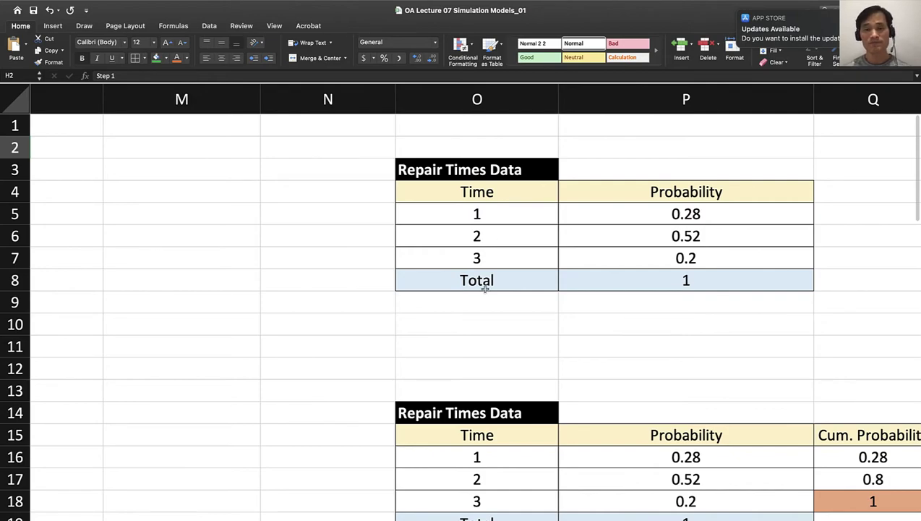
# Examine the cumulative probability formulas in K16 through K18 of the Step 2 breakdown table
pyautogui.hscroll(-15, 450, 367)
pyautogui.hscroll(3, 451, 367)
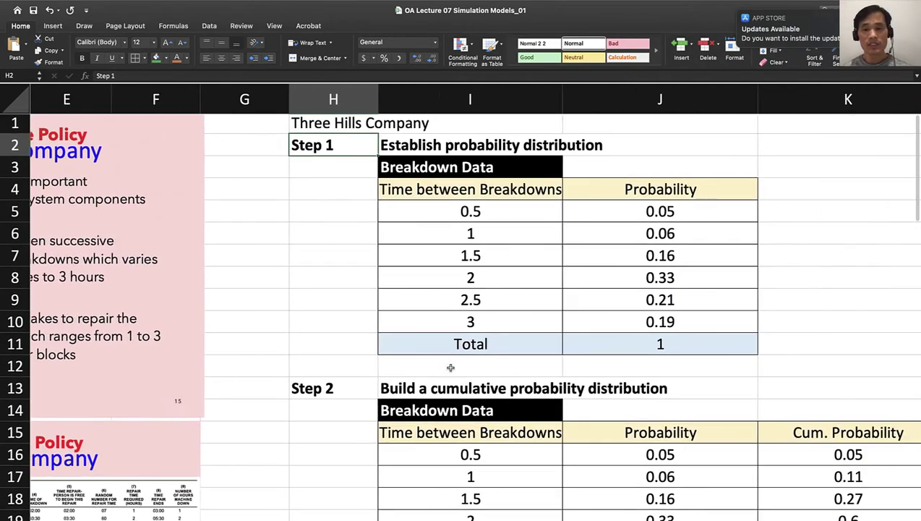
pyautogui.hscroll(4, 451, 367)
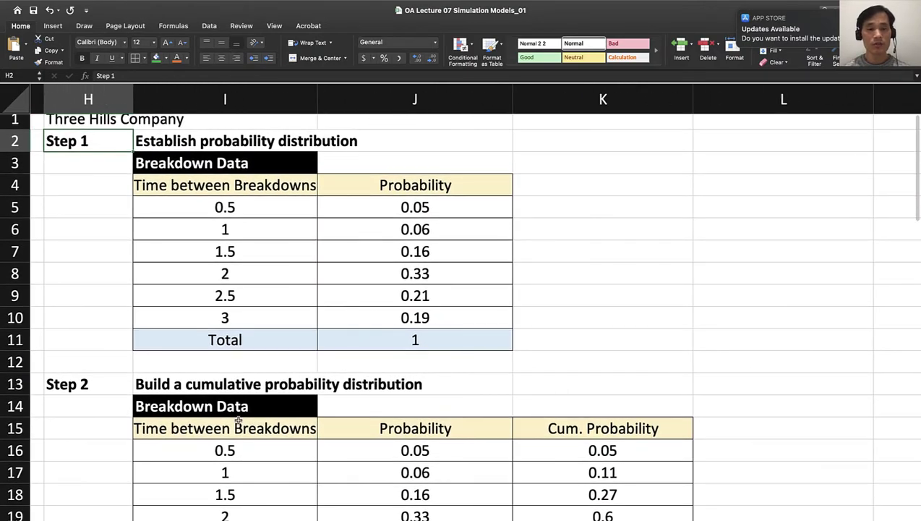
pyautogui.scroll(-8, 238, 419)
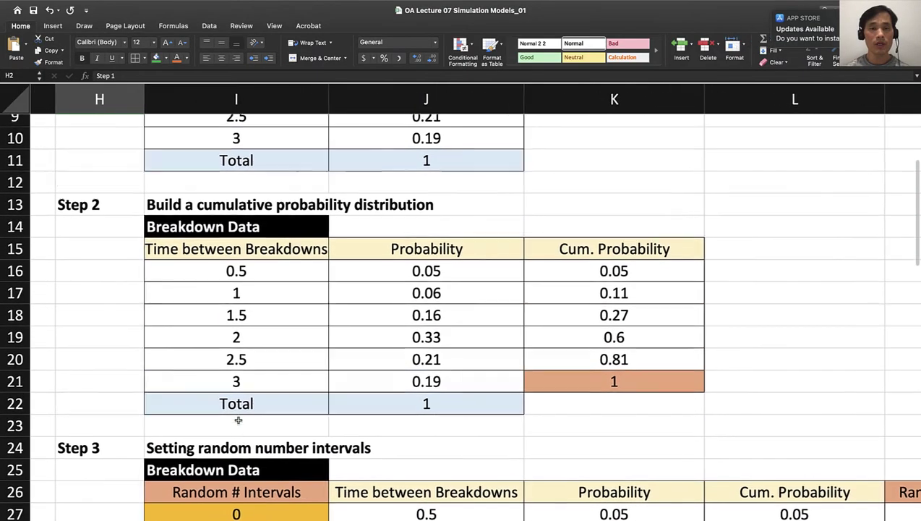
pyautogui.scroll(3, 239, 420)
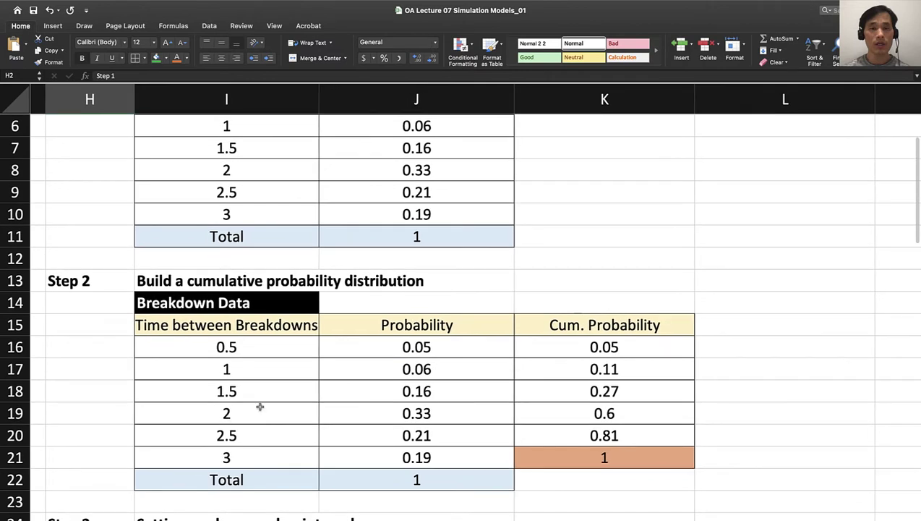
pyautogui.click(597, 325)
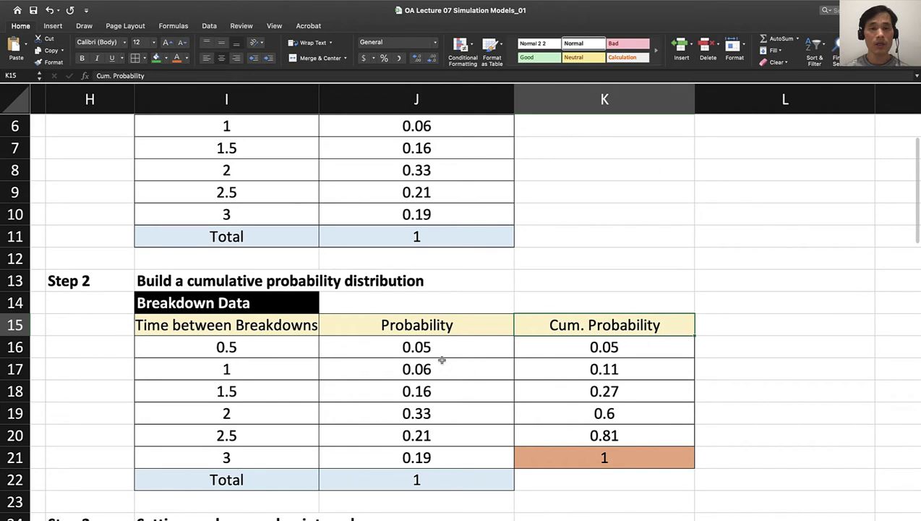
pyautogui.click(563, 345)
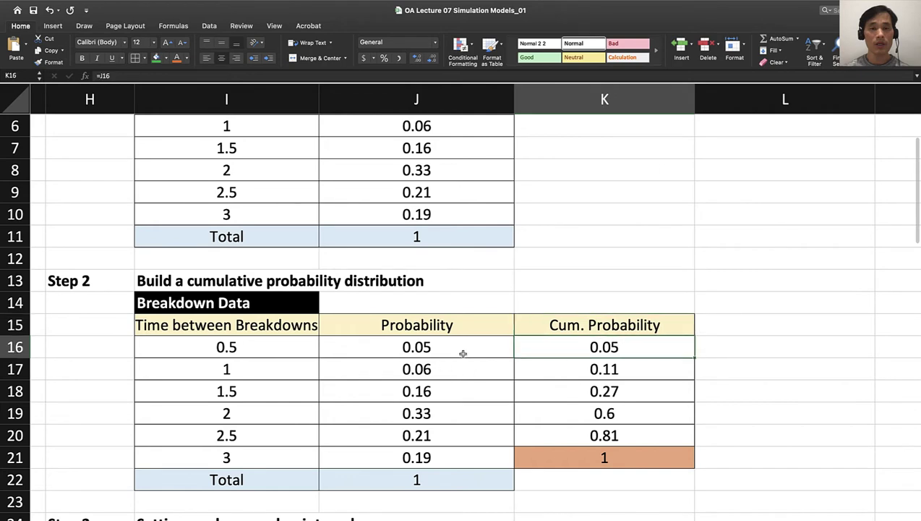
pyautogui.click(574, 368)
pyautogui.write('=K16+J17')
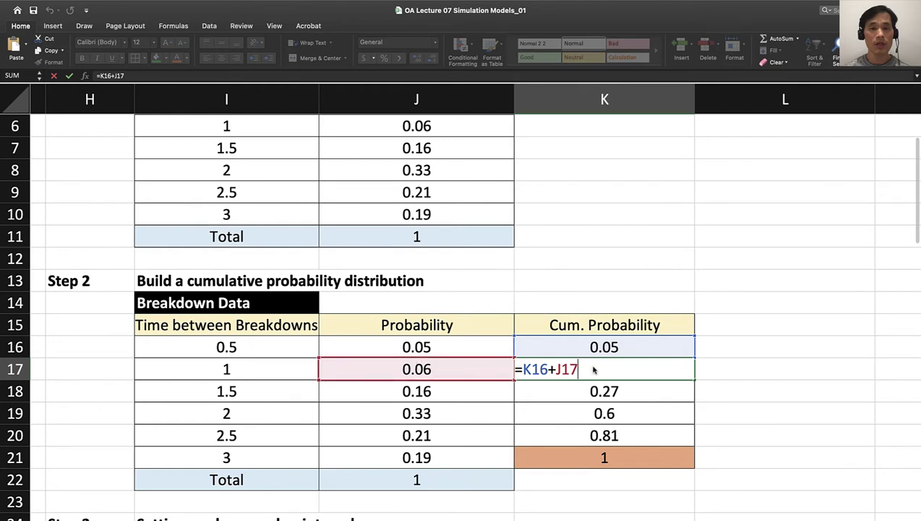
pyautogui.press('Return')
pyautogui.write('=K17+J18')
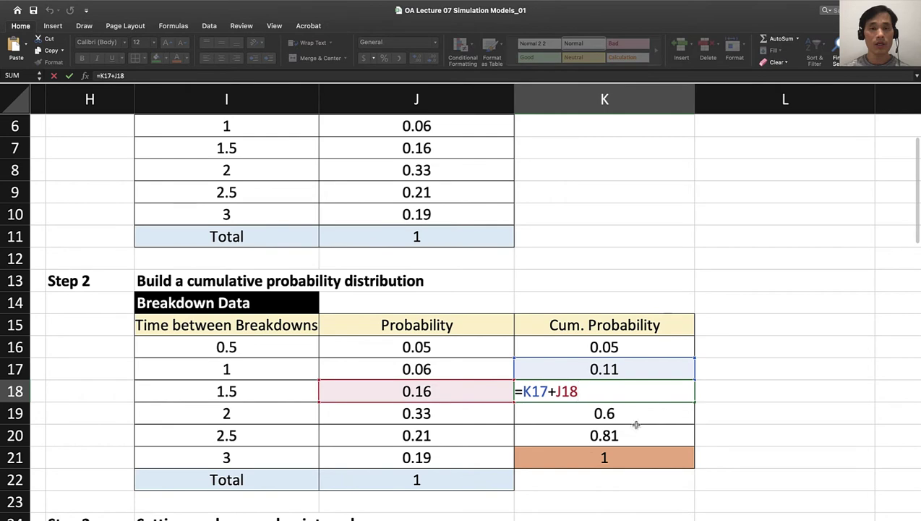
pyautogui.press('Return')
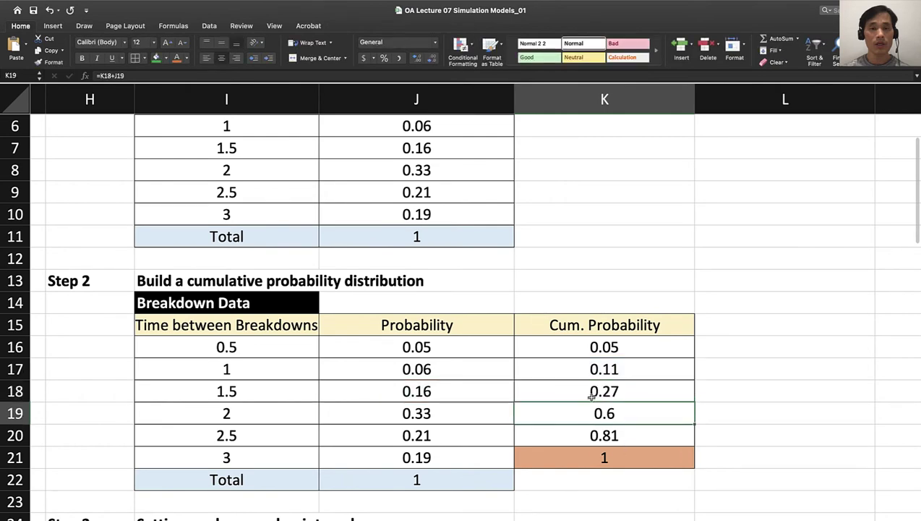
# Inspect the cumulative probability formulas in Q16 through Q18 of the Step 2 repair times table
pyautogui.hscroll(10, 592, 394)
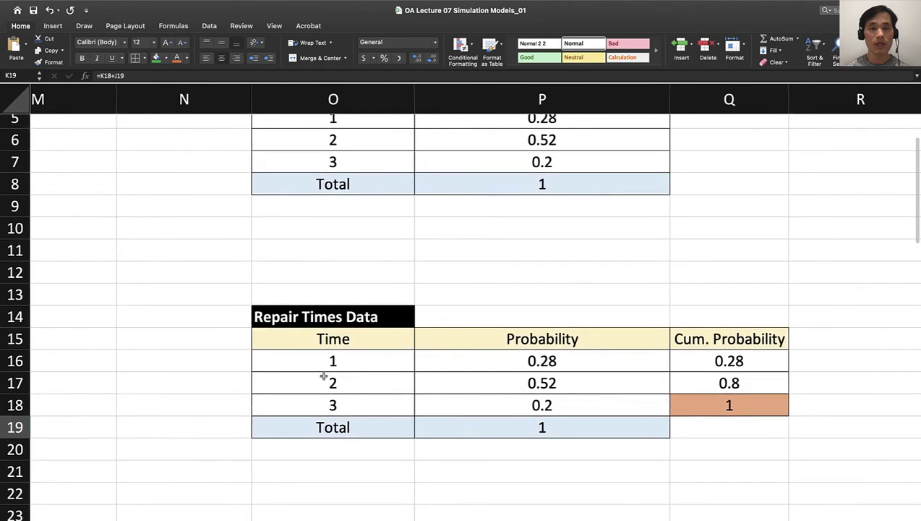
pyautogui.hscroll(2, 333, 375)
pyautogui.scroll(-1, 359, 377)
pyautogui.click(697, 338)
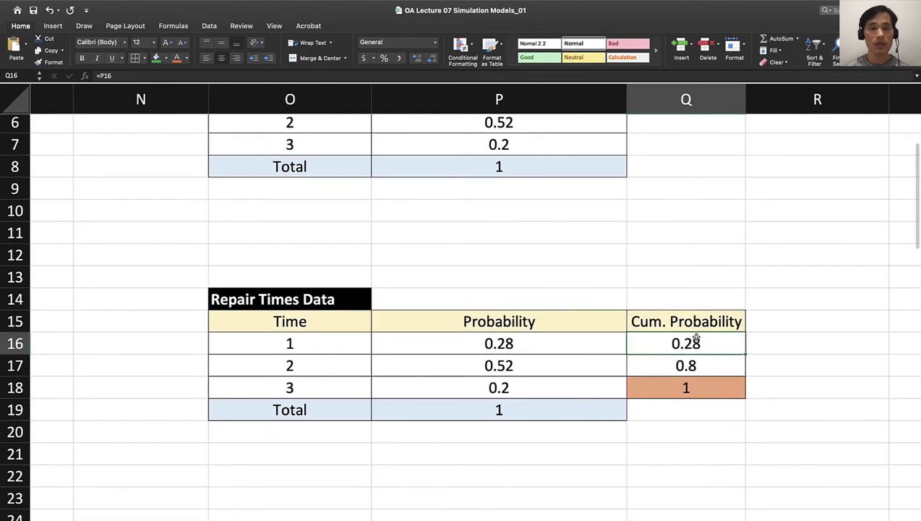
pyautogui.doubleClick(697, 338)
pyautogui.press('Return')
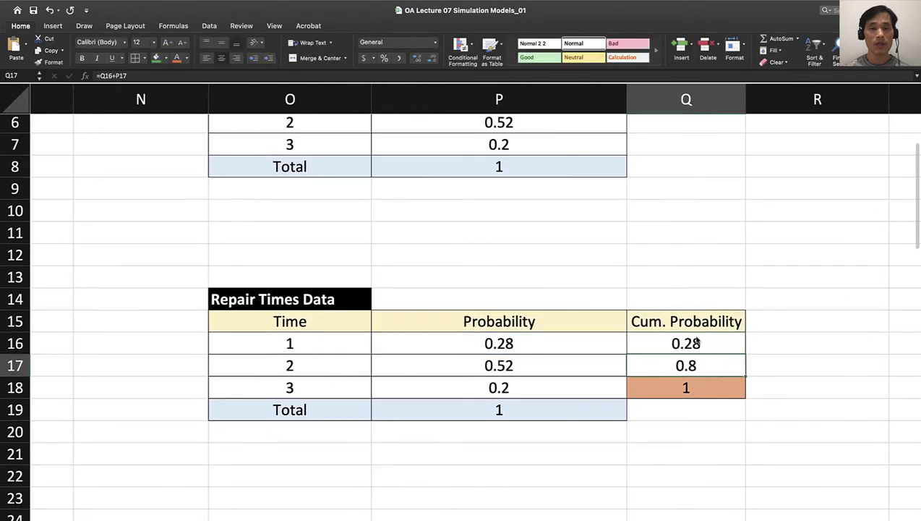
pyautogui.doubleClick(692, 363)
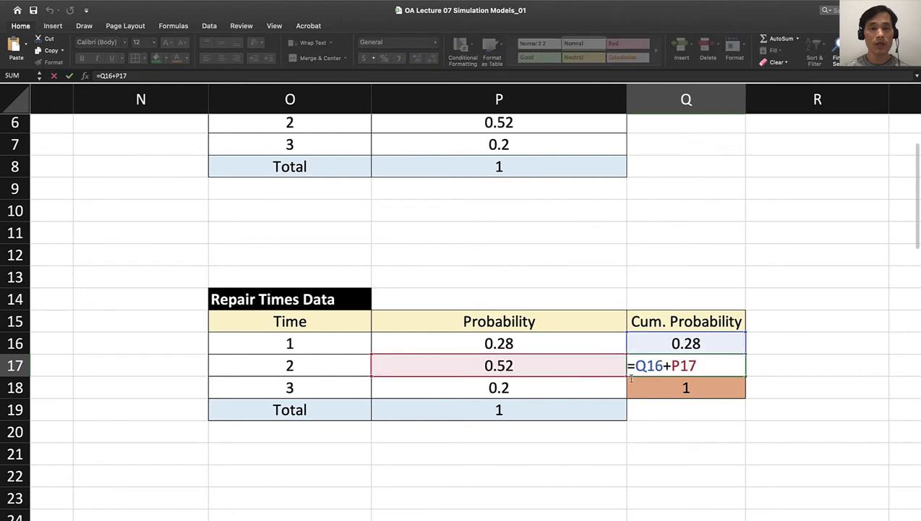
pyautogui.press('Return')
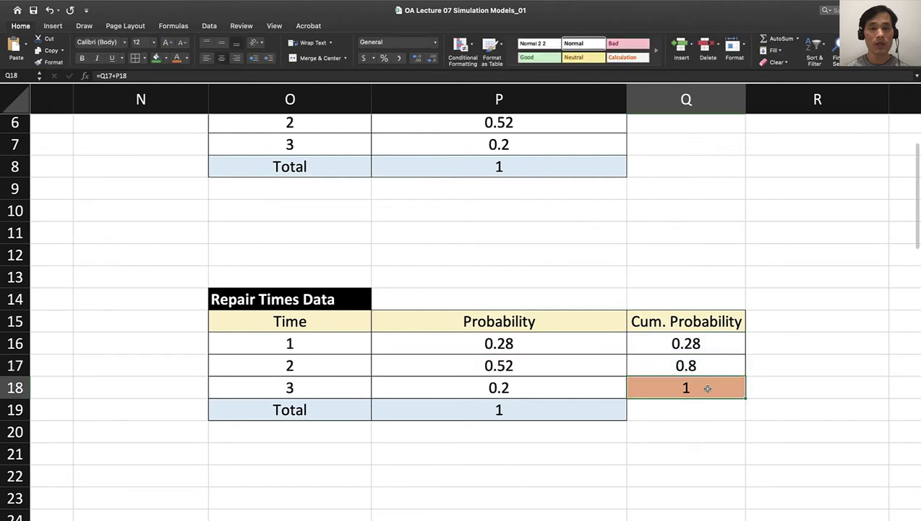
pyautogui.doubleClick(706, 389)
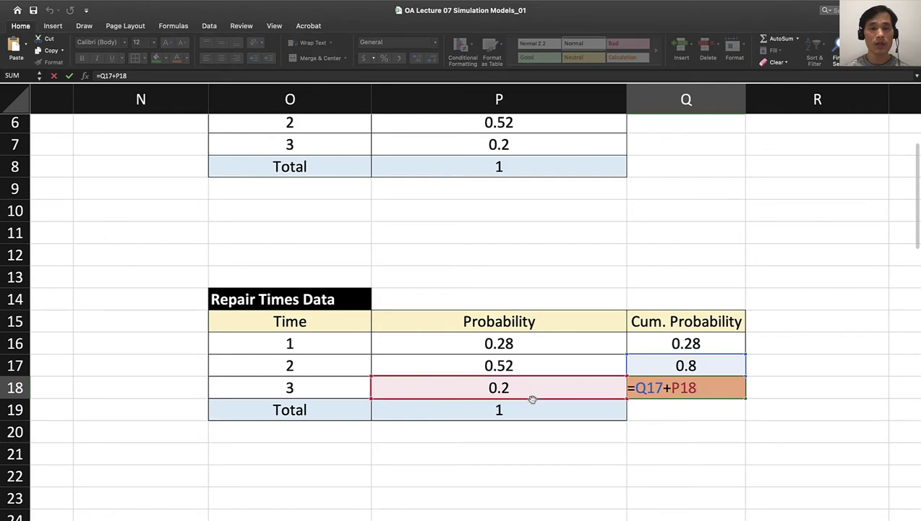
pyautogui.press('Return')
# In the Step 3 breakdown table, calculate the first random number interval in M27 with =L27*100
pyautogui.hscroll(-10, 648, 402)
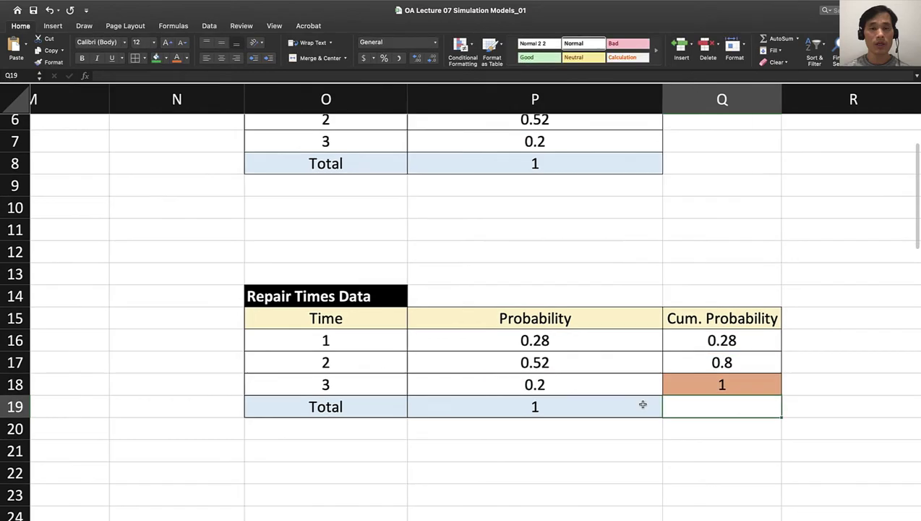
pyautogui.scroll(-10, 643, 404)
pyautogui.hscroll(-3, 643, 404)
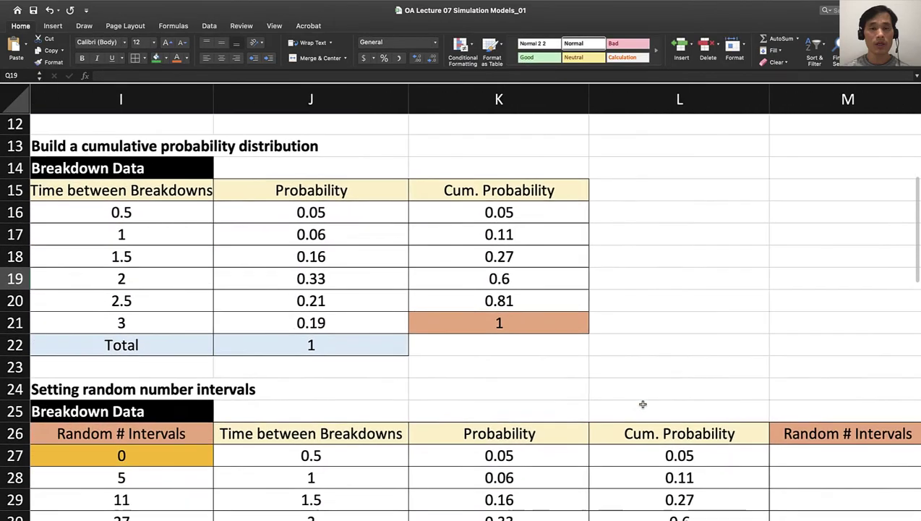
pyautogui.scroll(-3, 643, 404)
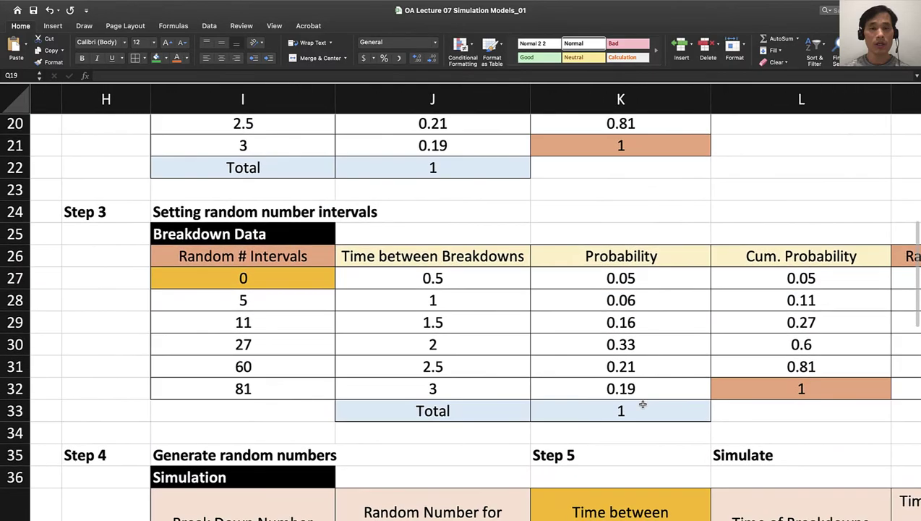
pyautogui.scroll(-2, 643, 403)
pyautogui.hscroll(-1, 643, 404)
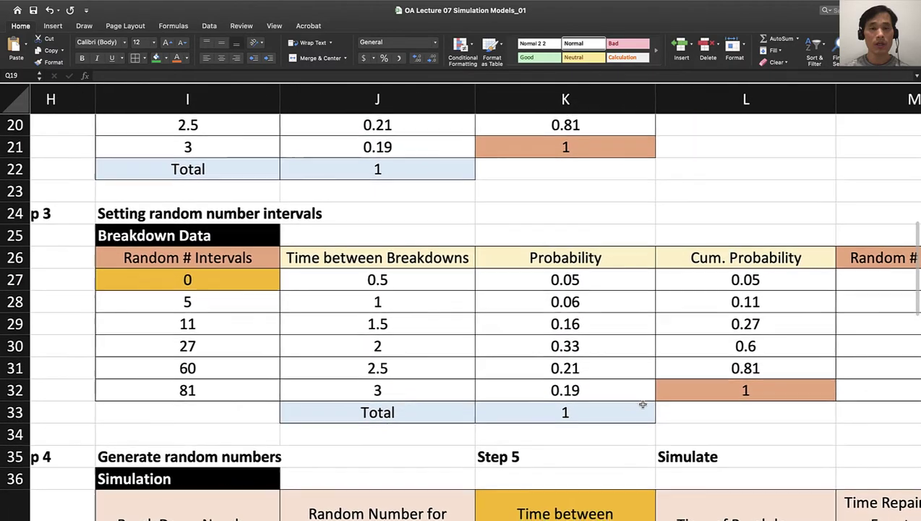
pyautogui.hscroll(3, 643, 403)
pyautogui.scroll(1, 642, 404)
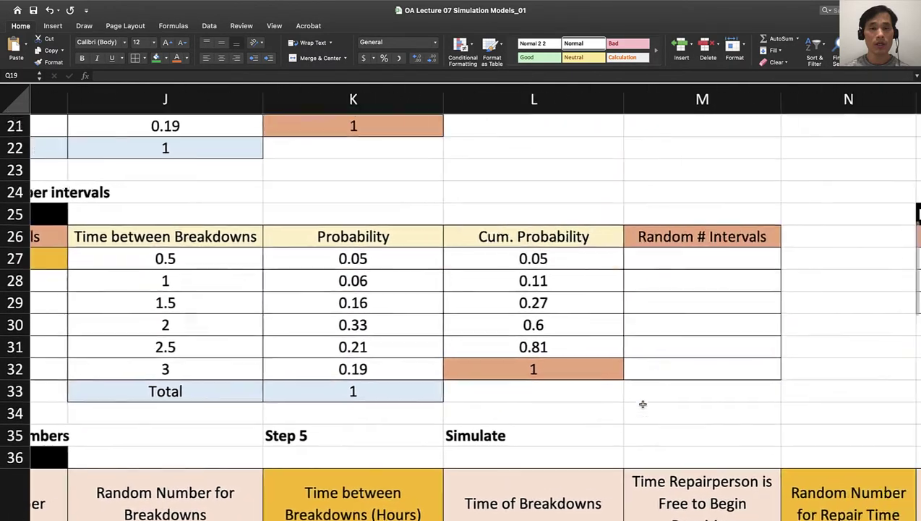
pyautogui.click(622, 262)
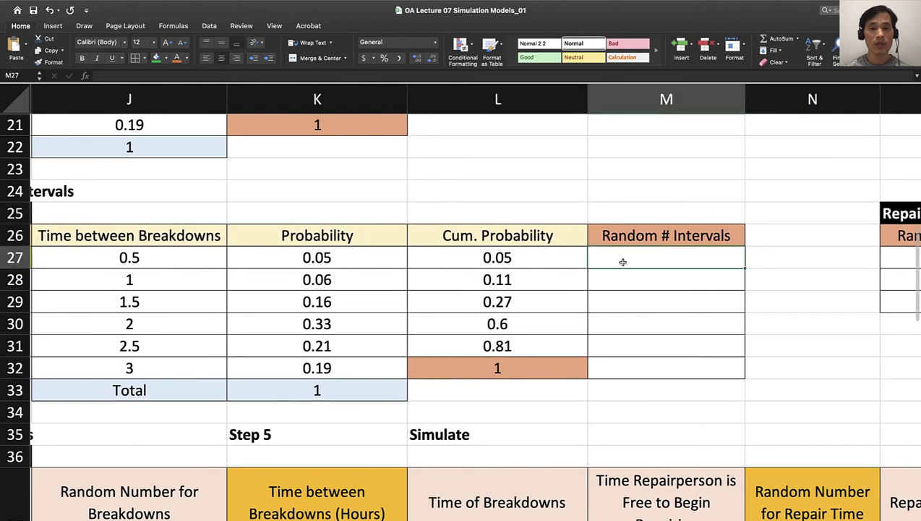
pyautogui.write('=')
pyautogui.click(517, 261)
pyautogui.write('*100')
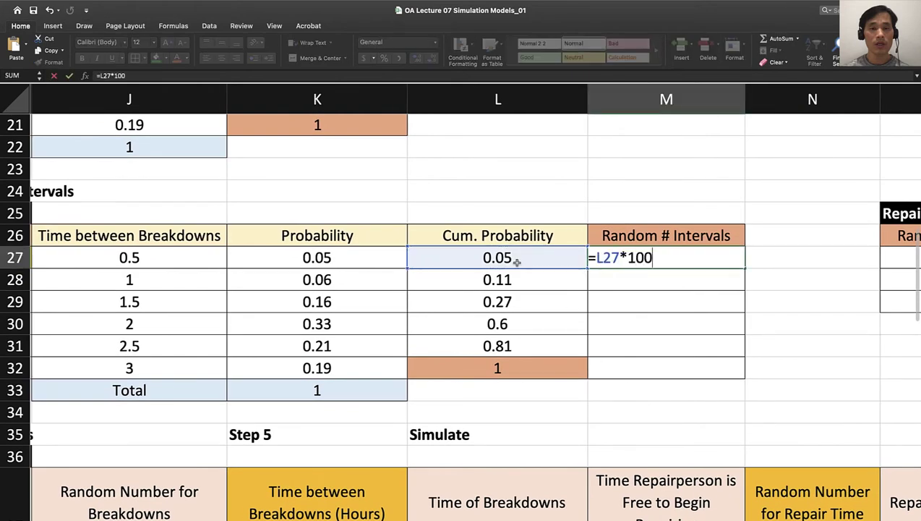
pyautogui.press('Return')
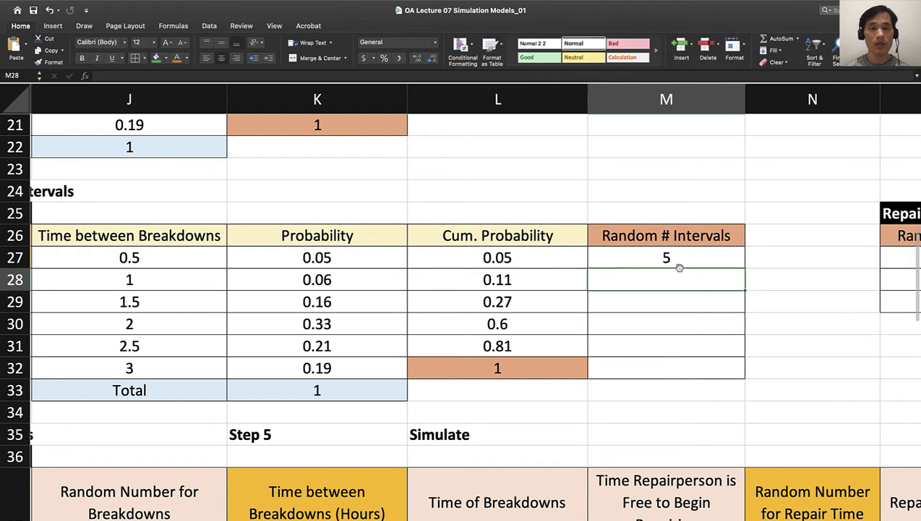
pyautogui.click(700, 262)
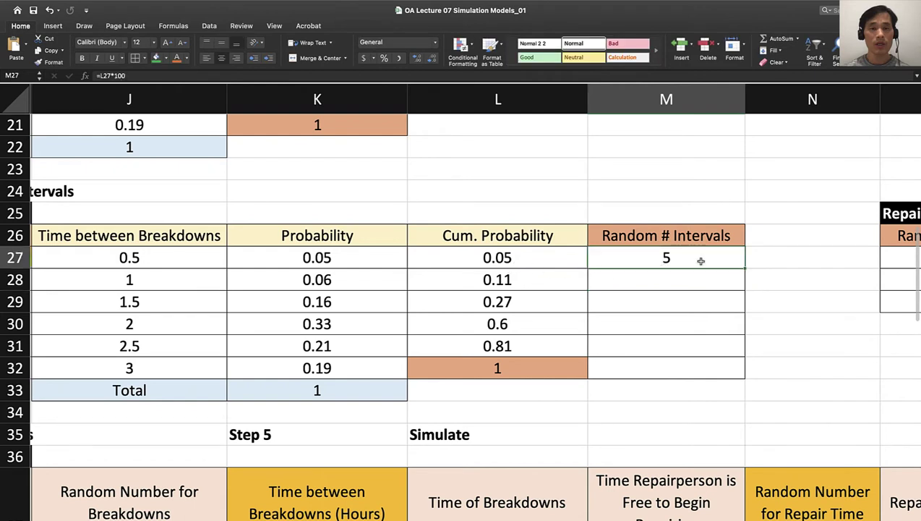
pyautogui.moveTo(745, 268); pyautogui.dragTo(737, 370)
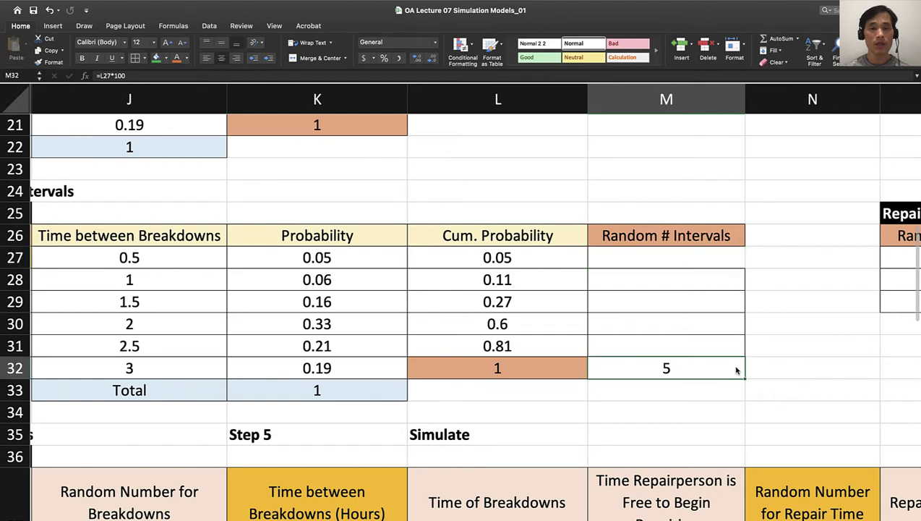
pyautogui.press('super+z')
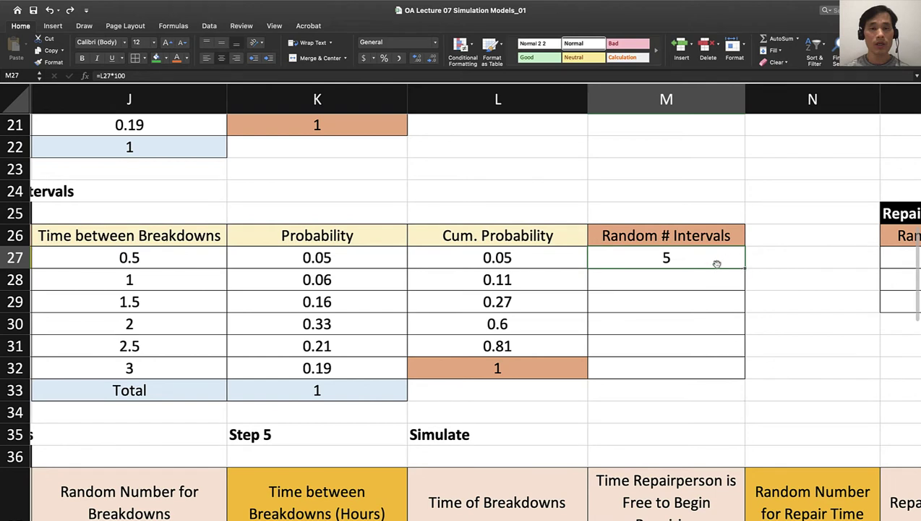
# Calculate the breakdown random number intervals in M28 and M29 by multiplying L28 and L29 by 100
pyautogui.click(695, 283)
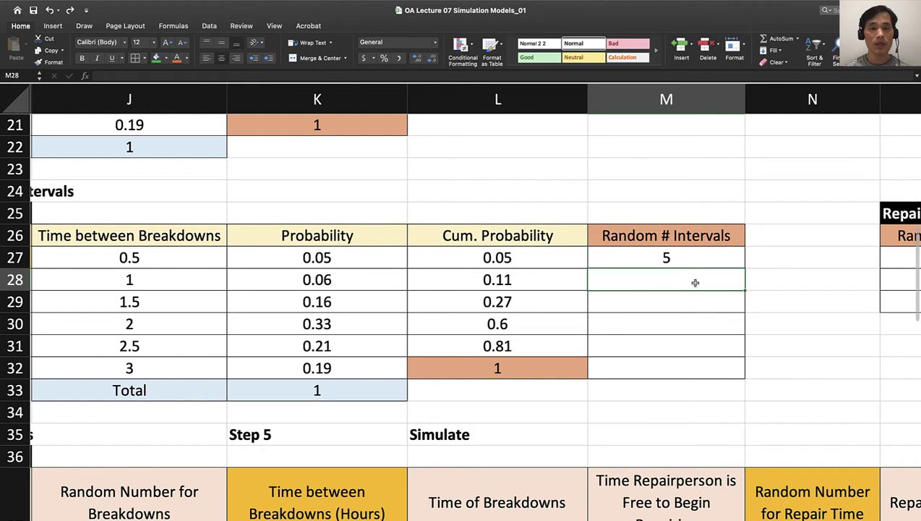
pyautogui.write('=')
pyautogui.click(537, 280)
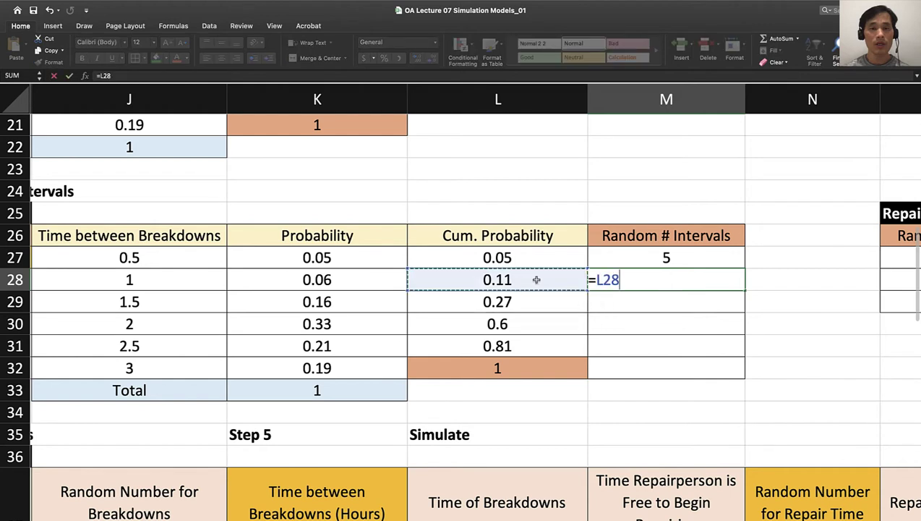
pyautogui.write('(100')
pyautogui.press('Return')
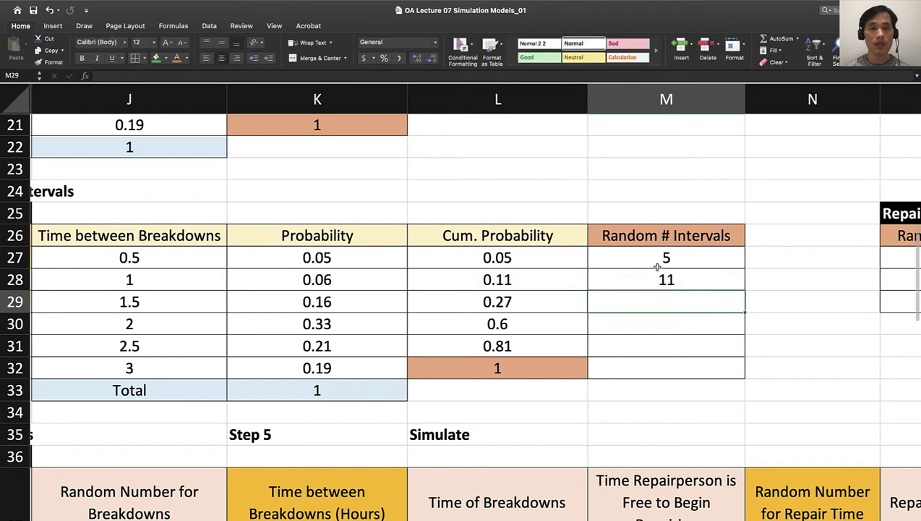
pyautogui.write('=')
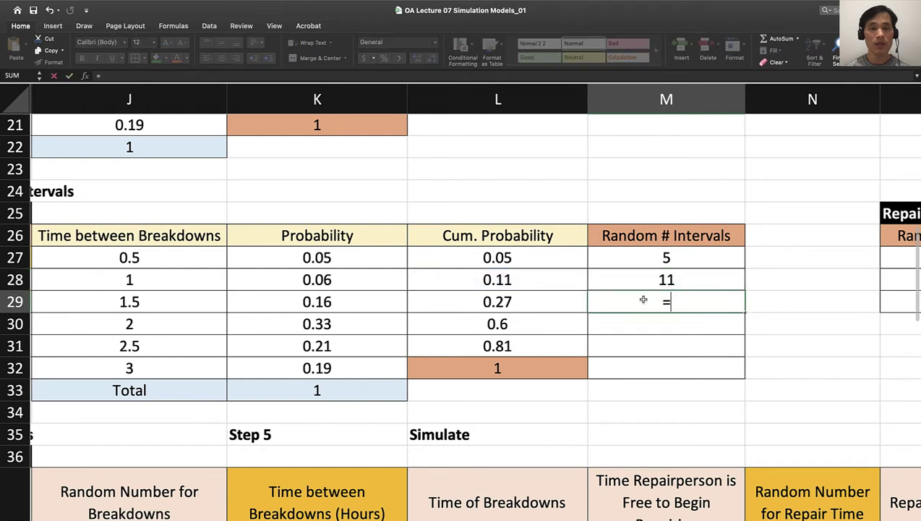
pyautogui.click(539, 300)
pyautogui.write('*100')
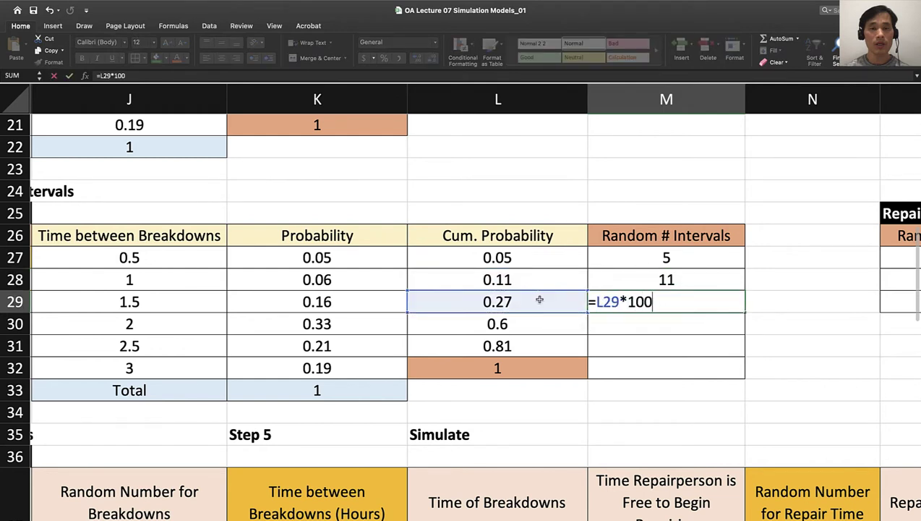
pyautogui.press('Return')
# Fill M30 and M31 of the breakdown table with the formulas =L30*100 and =L31*100
pyautogui.write('=')
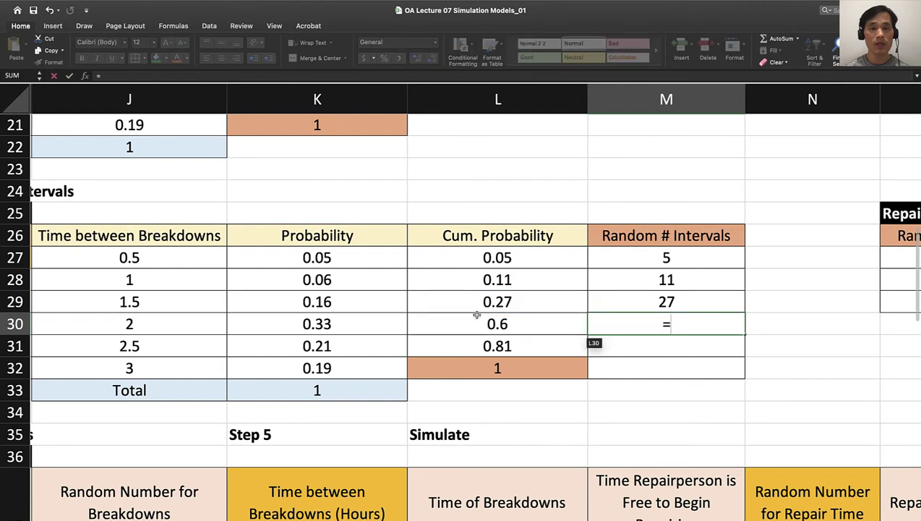
pyautogui.click(486, 318)
pyautogui.write('*100')
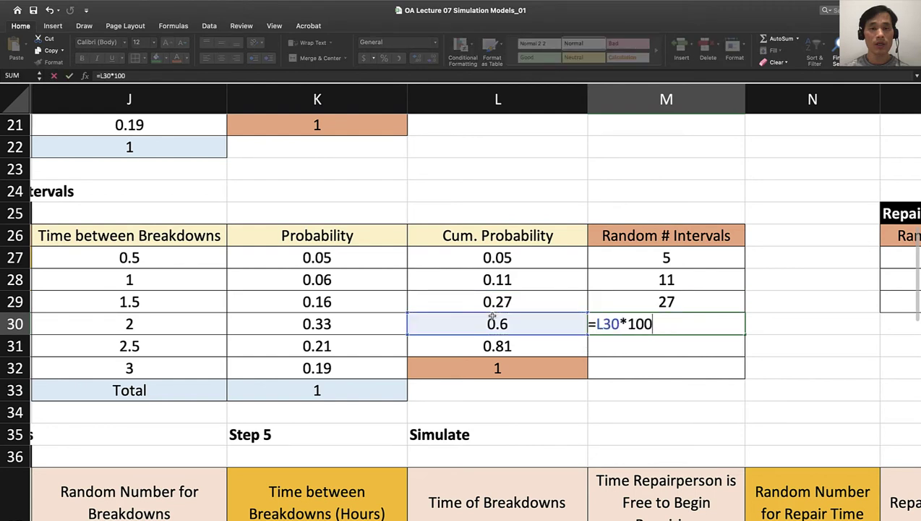
pyautogui.press('Return')
pyautogui.write('=')
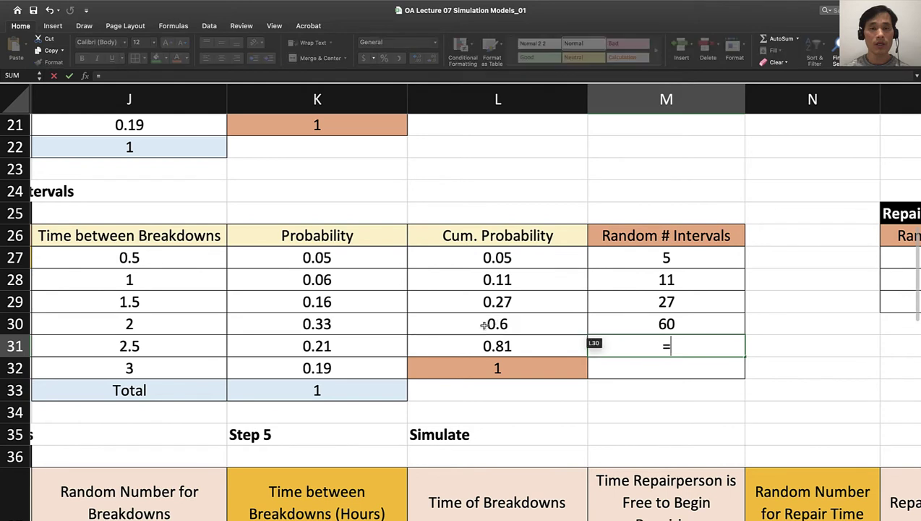
pyautogui.click(483, 343)
pyautogui.write('*100')
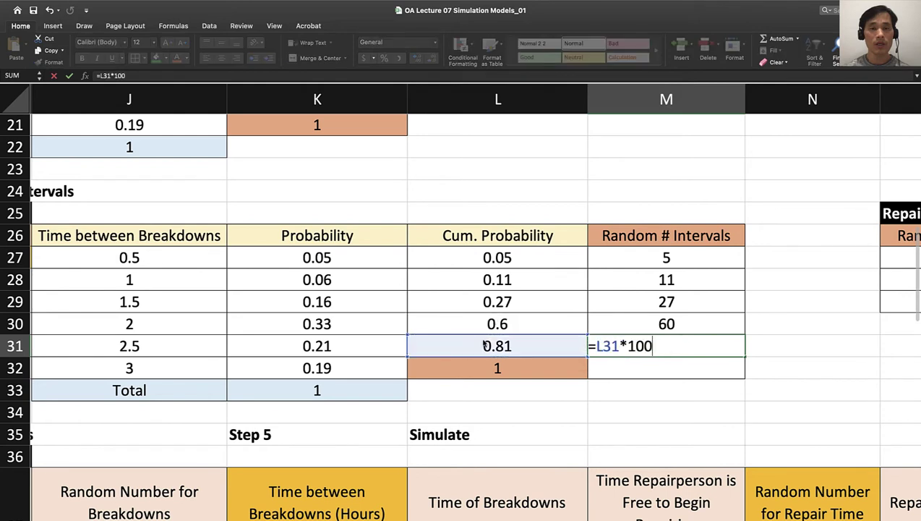
pyautogui.press('Return')
pyautogui.click(484, 368)
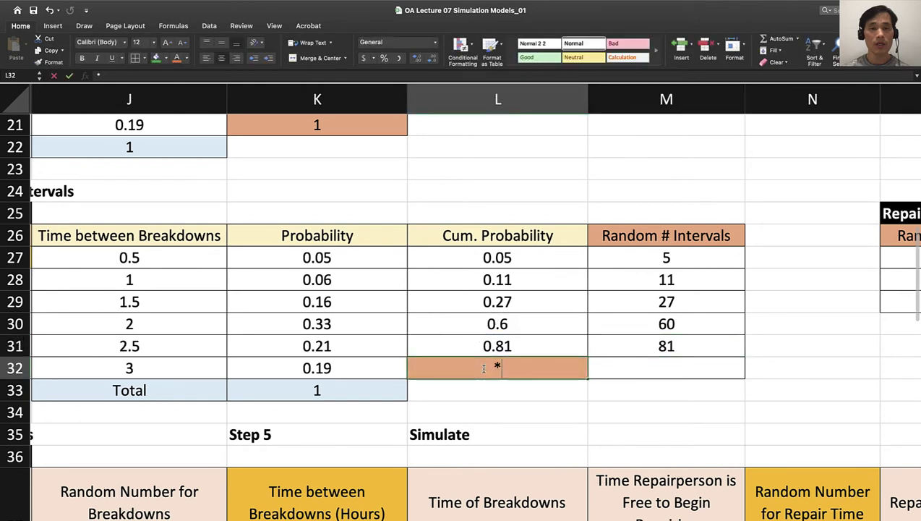
pyautogui.write('*100')
pyautogui.press('Return')
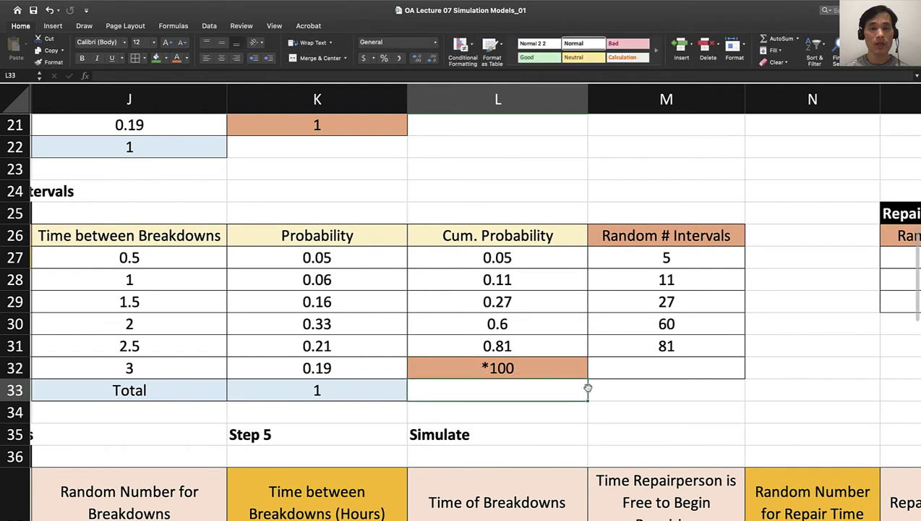
pyautogui.press('super+z')
# Enter =L32*100 in M32 as the last random number interval of the breakdown table
pyautogui.write('=')
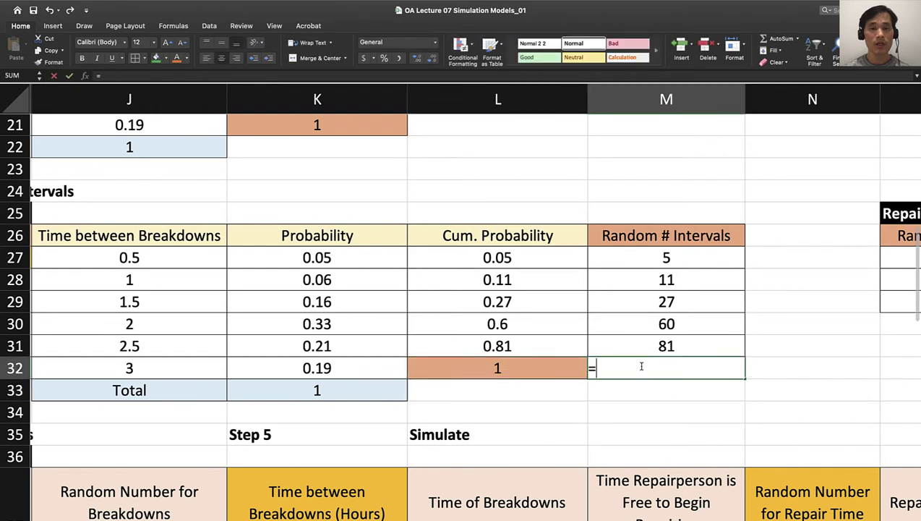
pyautogui.click(557, 370)
pyautogui.write('*100')
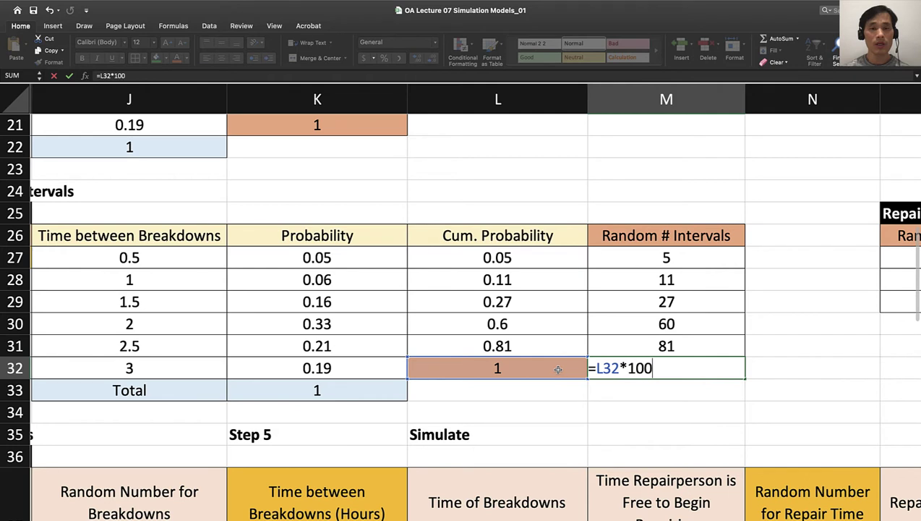
pyautogui.press('Return')
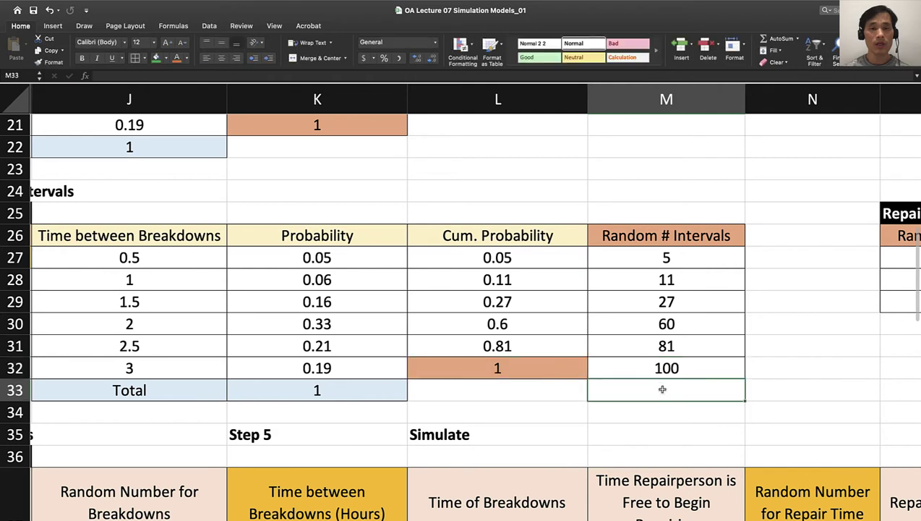
# Copy the intervals in M27:M31 and paste them as values only into the Random # Intervals column from I28
pyautogui.moveTo(669, 265); pyautogui.dragTo(652, 349)
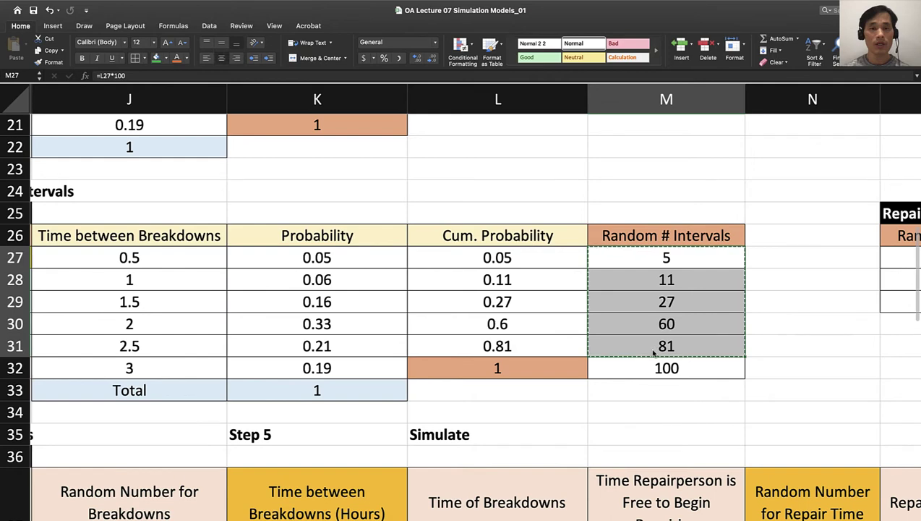
pyautogui.hscroll(-6, 653, 353)
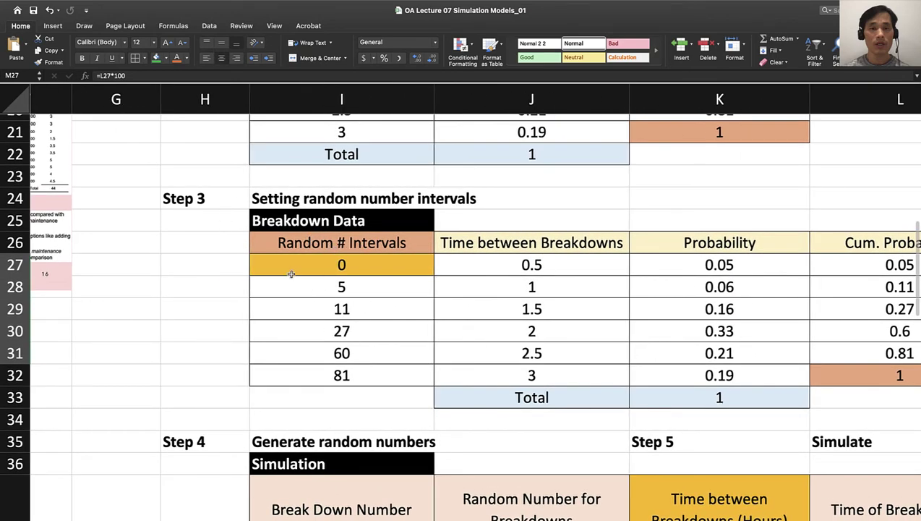
pyautogui.click(319, 288)
pyautogui.rightClick(319, 288)
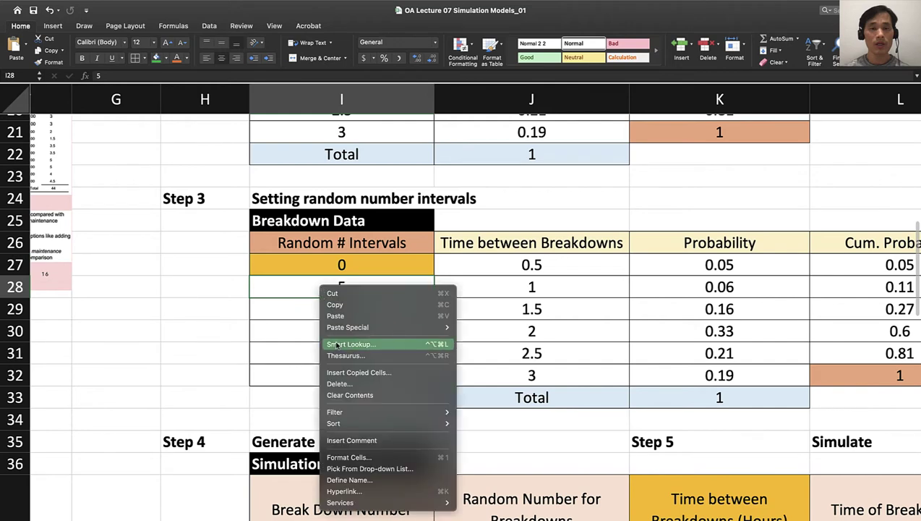
pyautogui.moveTo(382, 329)
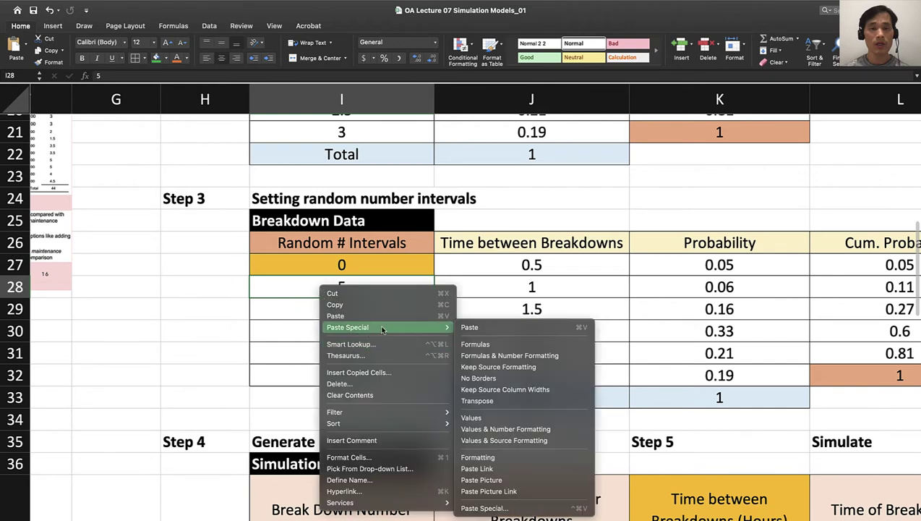
pyautogui.click(474, 418)
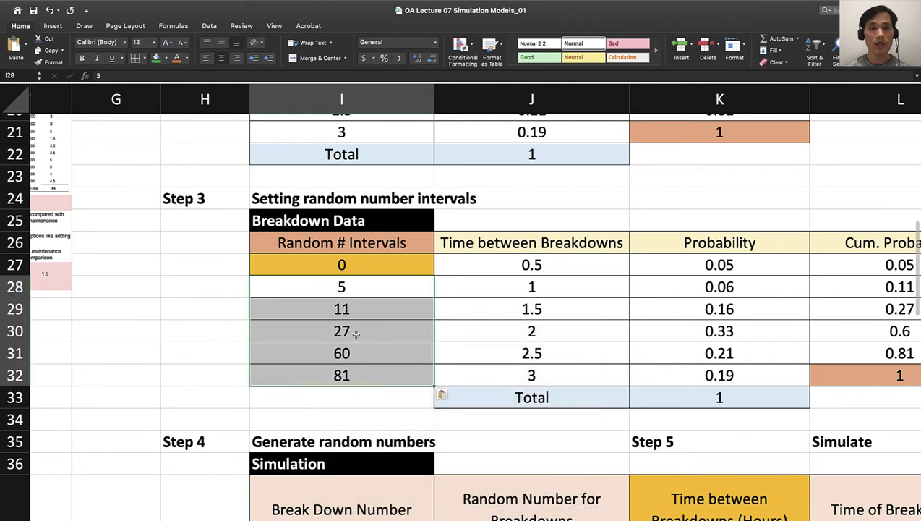
pyautogui.click(329, 257)
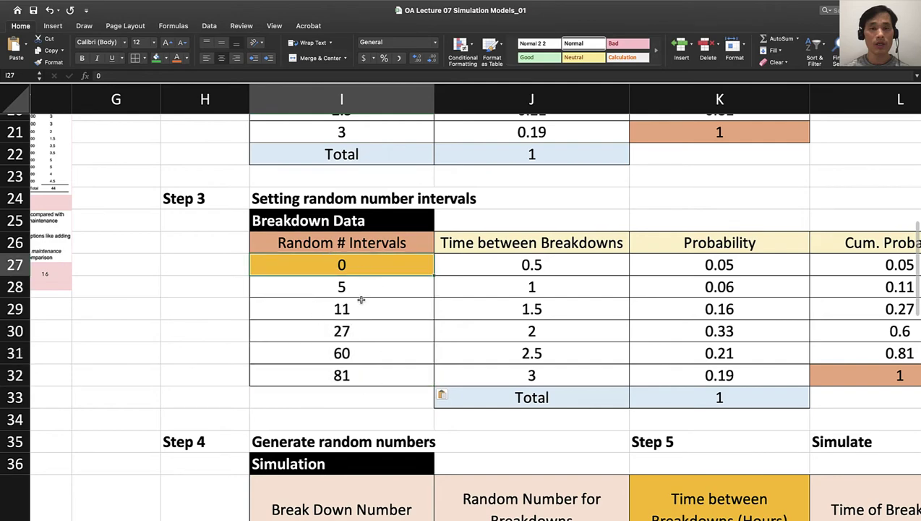
# Calculate the first random number interval of the repair times table in S27 with the formula =100*R27
pyautogui.hscroll(5, 361, 298)
pyautogui.hscroll(5, 361, 298)
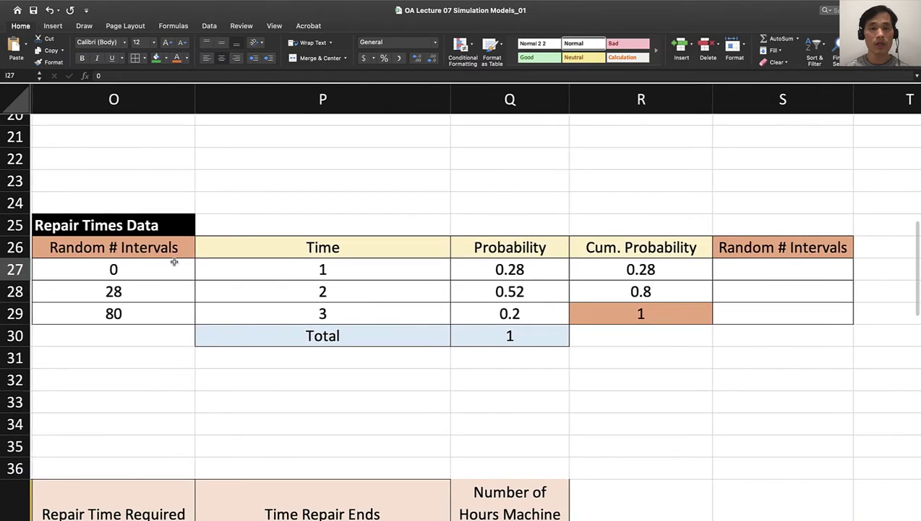
pyautogui.click(783, 272)
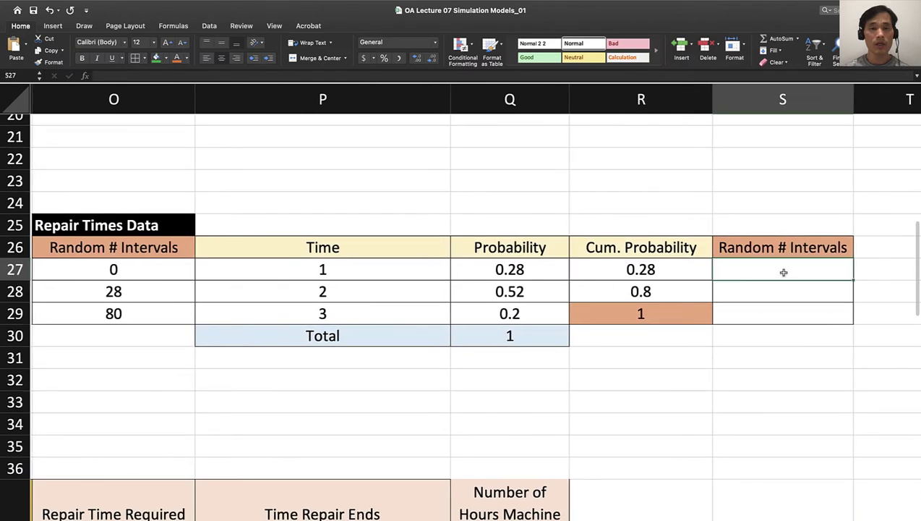
pyautogui.write('=')
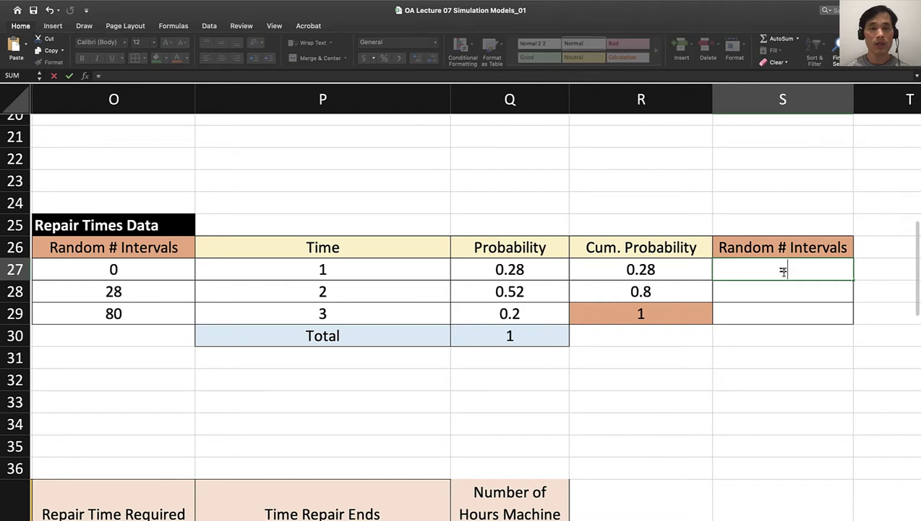
pyautogui.write('100*')
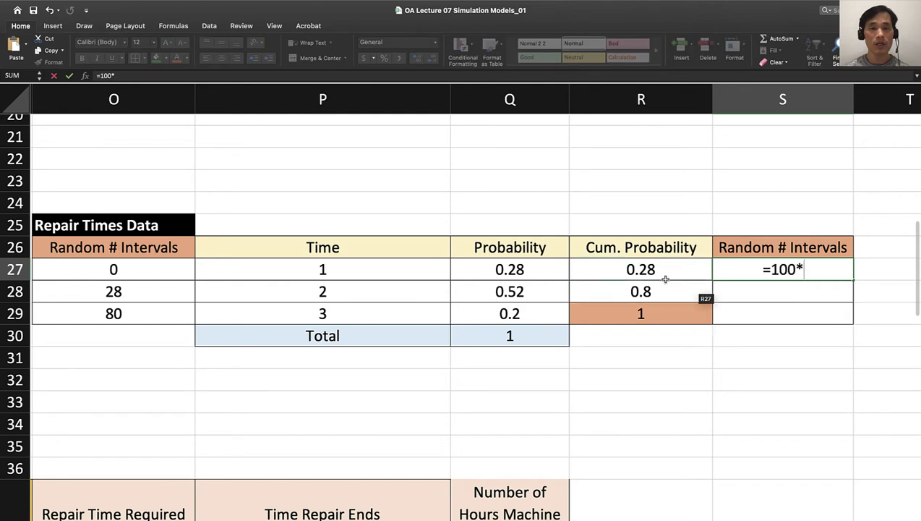
pyautogui.click(665, 279)
pyautogui.press('Return')
# Fill S28 and S29 of the repair times table with the formulas =R28*100 and =R29*100
pyautogui.write('=')
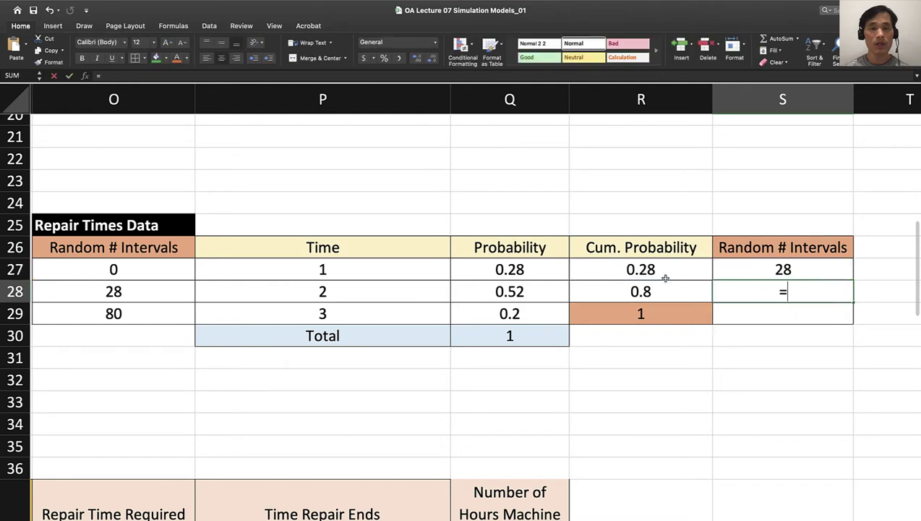
pyautogui.click(621, 294)
pyautogui.write('*')
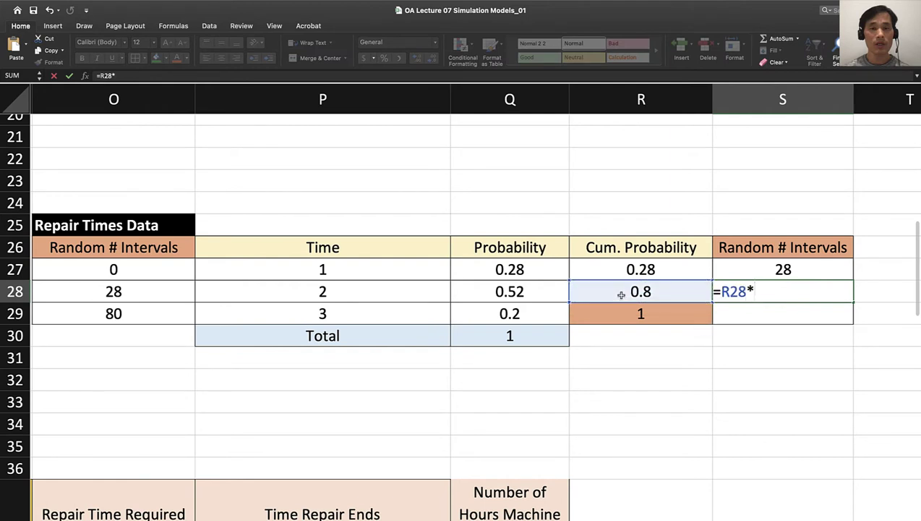
pyautogui.write('100')
pyautogui.press('Return')
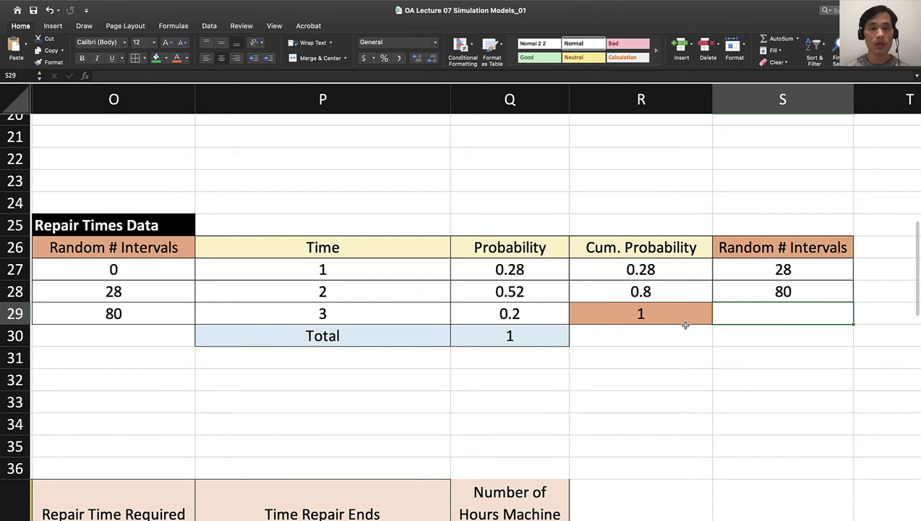
pyautogui.write('=')
pyautogui.click(657, 317)
pyautogui.write('*1')
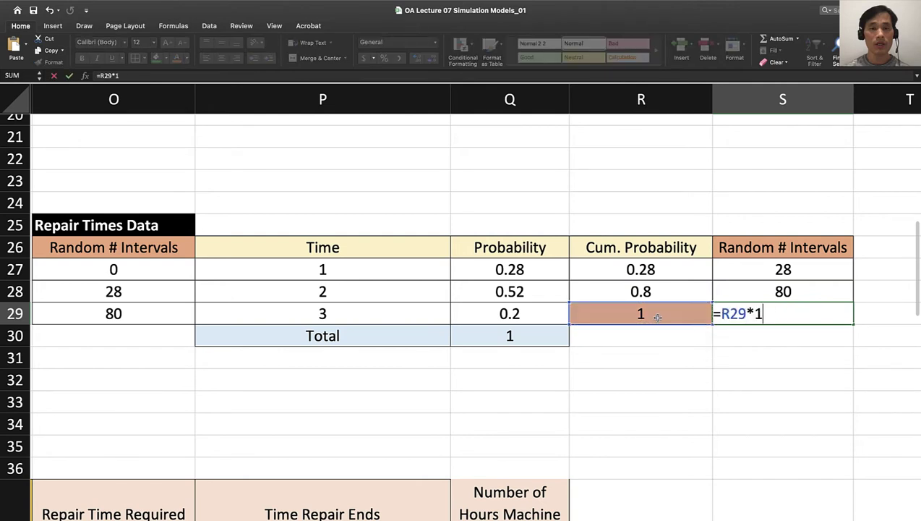
pyautogui.write('00')
pyautogui.press('Return')
# Copy the repair time intervals in S27:S28 and paste them as values only into the Random # Intervals column from O28
pyautogui.click(790, 268)
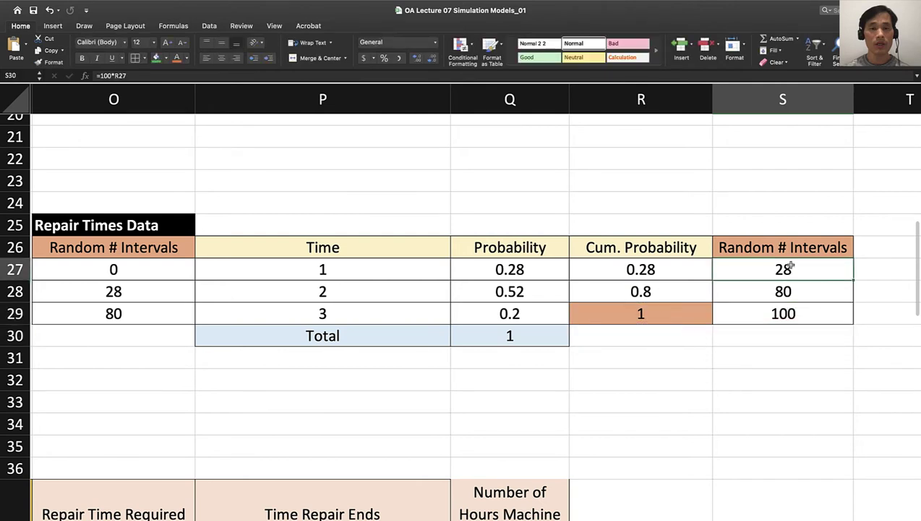
pyautogui.moveTo(791, 267); pyautogui.dragTo(787, 290)
pyautogui.press('cmd+c')
pyautogui.hscroll(-2, 547, 327)
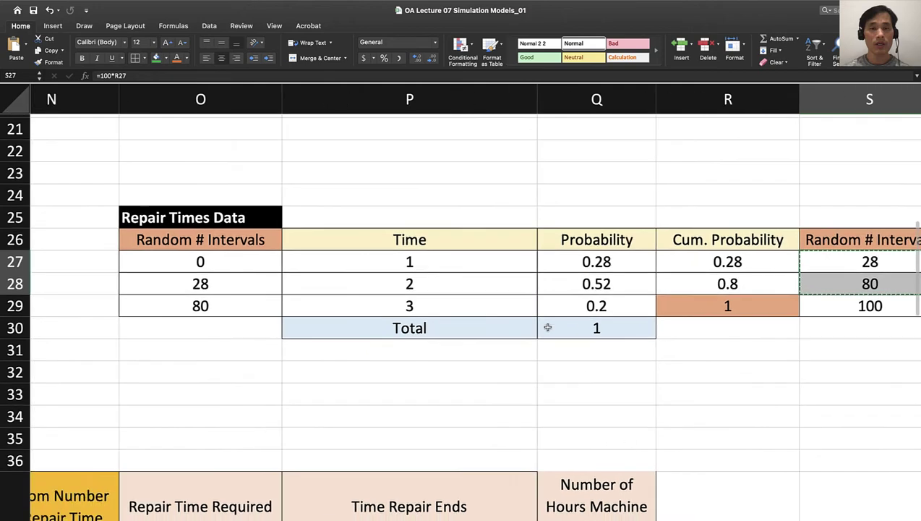
pyautogui.hscroll(-2, 547, 327)
pyautogui.click(302, 277)
pyautogui.rightClick(302, 281)
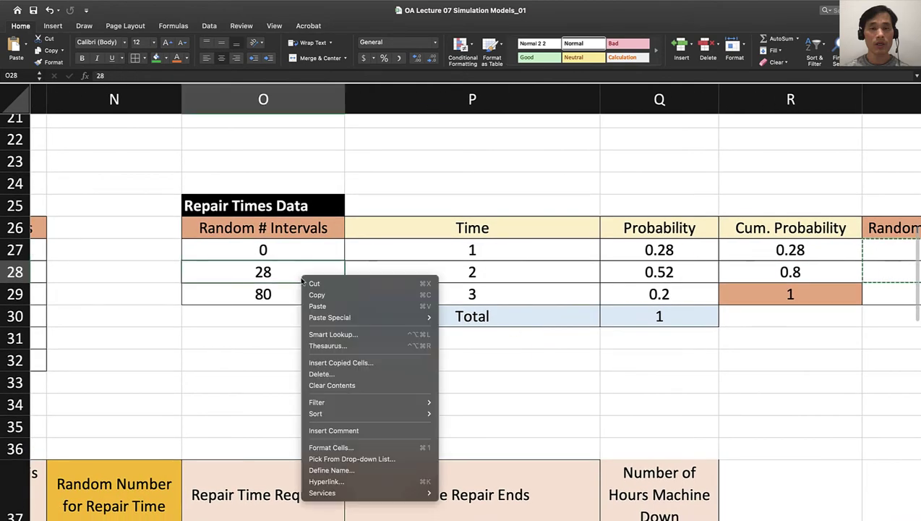
pyautogui.moveTo(348, 316)
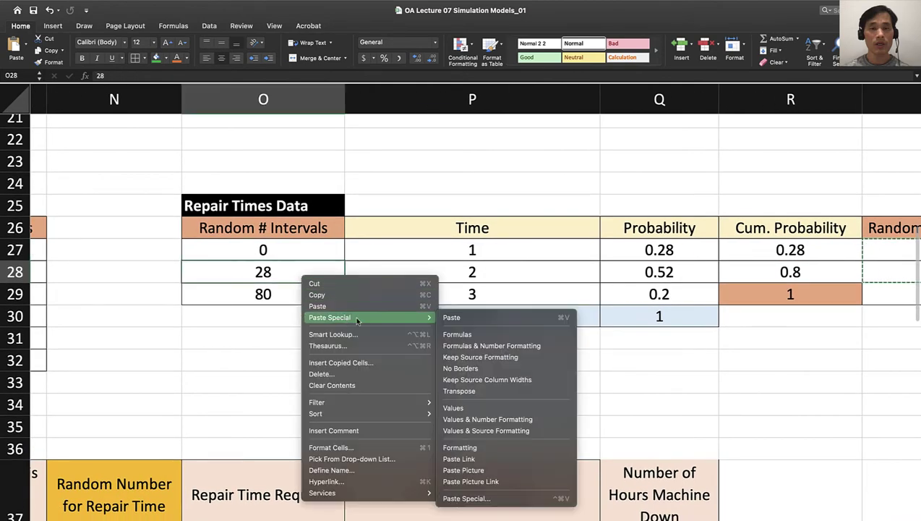
pyautogui.click(453, 409)
pyautogui.click(263, 249)
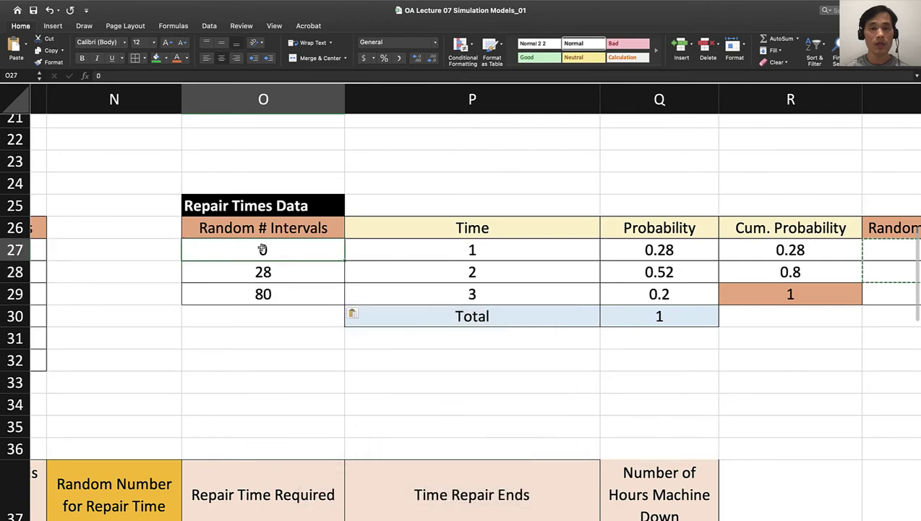
# Review the completed interval tables and the Step 4 simulation table, including its Break Down Number column in I38:I52
pyautogui.hscroll(-3, 265, 290)
pyautogui.scroll(2, 264, 290)
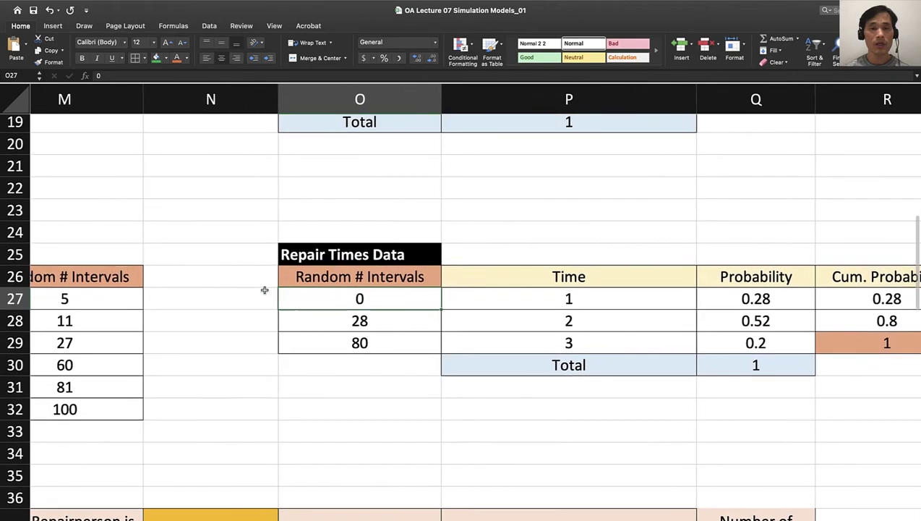
pyautogui.hscroll(-10, 265, 290)
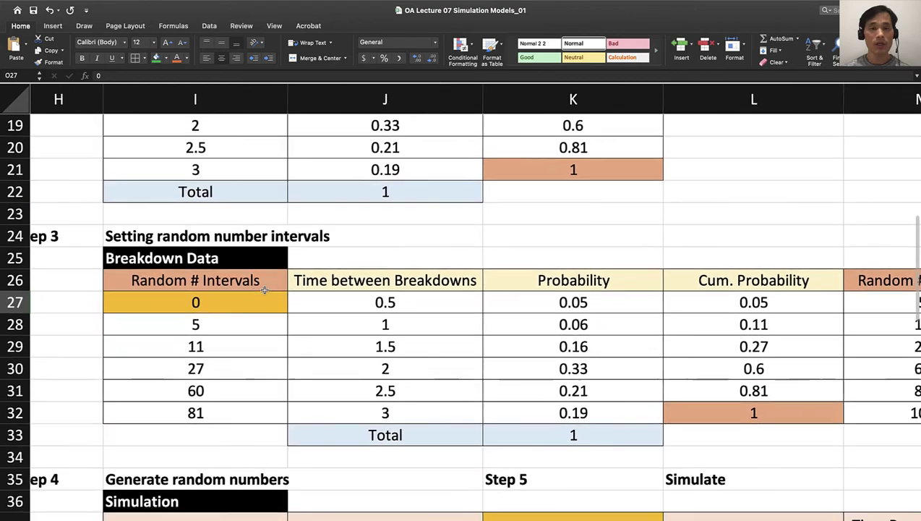
pyautogui.scroll(-2, 265, 290)
pyautogui.hscroll(1, 265, 290)
pyautogui.scroll(-6, 270, 412)
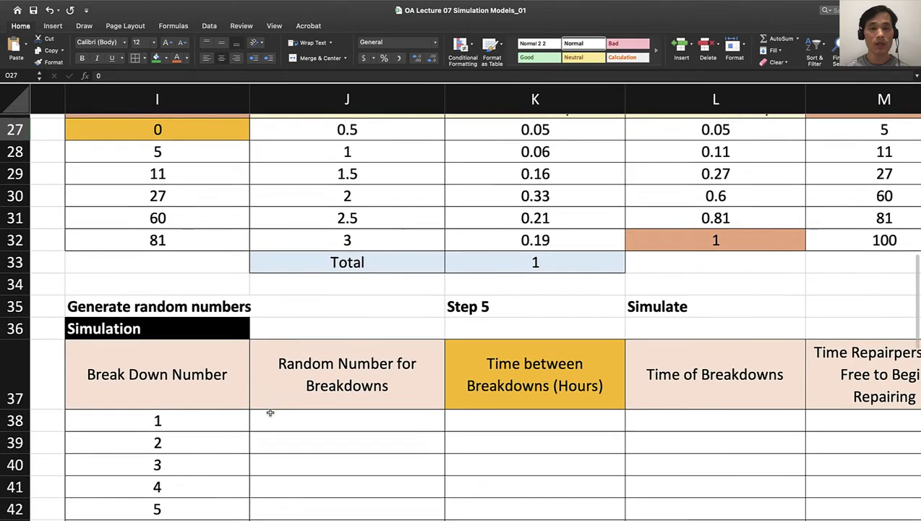
pyautogui.scroll(-5, 270, 413)
pyautogui.hscroll(-2, 270, 413)
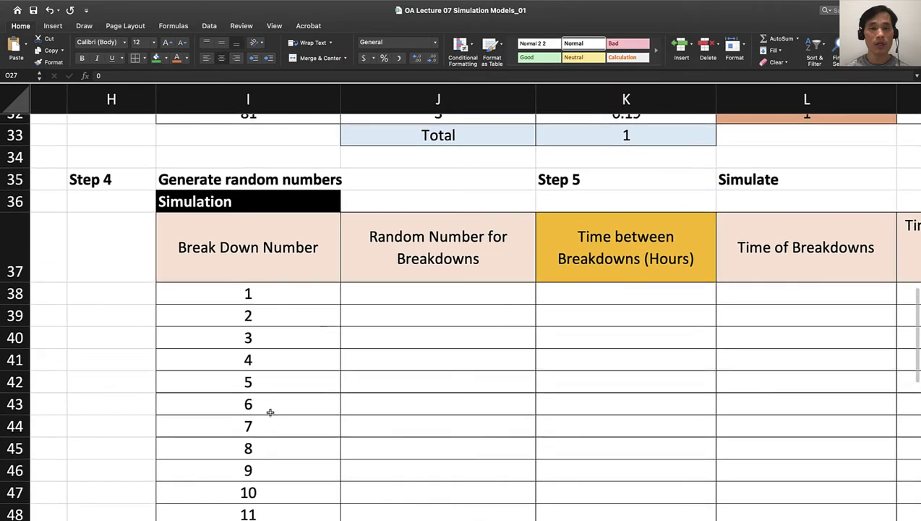
pyautogui.scroll(-3, 283, 314)
pyautogui.hscroll(2, 284, 314)
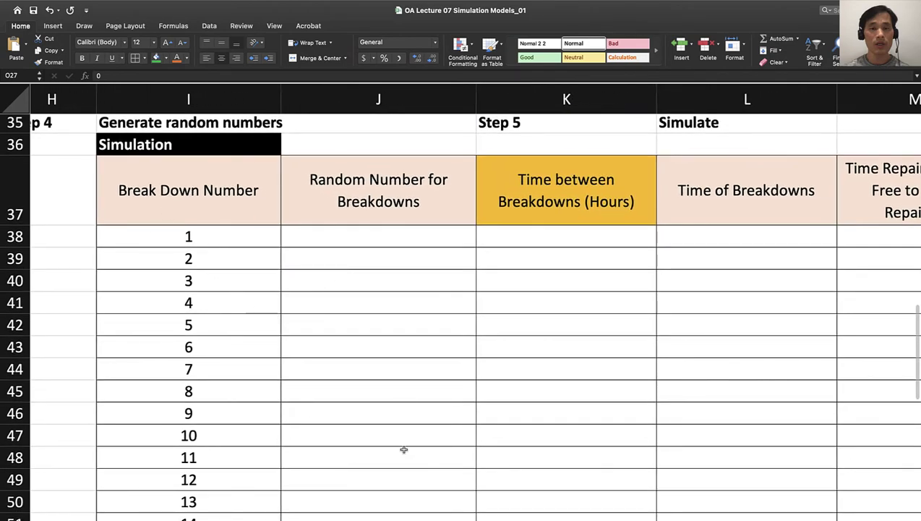
pyautogui.click(220, 218)
pyautogui.scroll(-2, 249, 165)
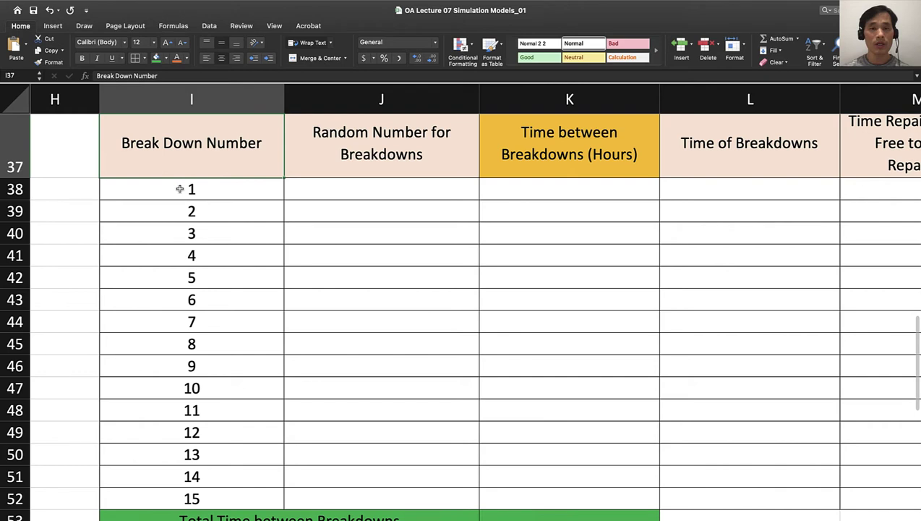
pyautogui.moveTo(179, 189); pyautogui.dragTo(157, 499)
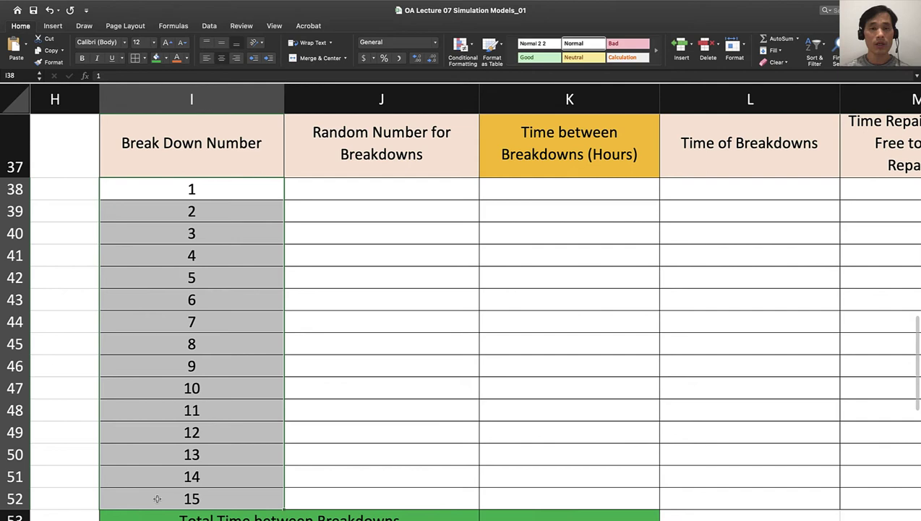
pyautogui.click(188, 463)
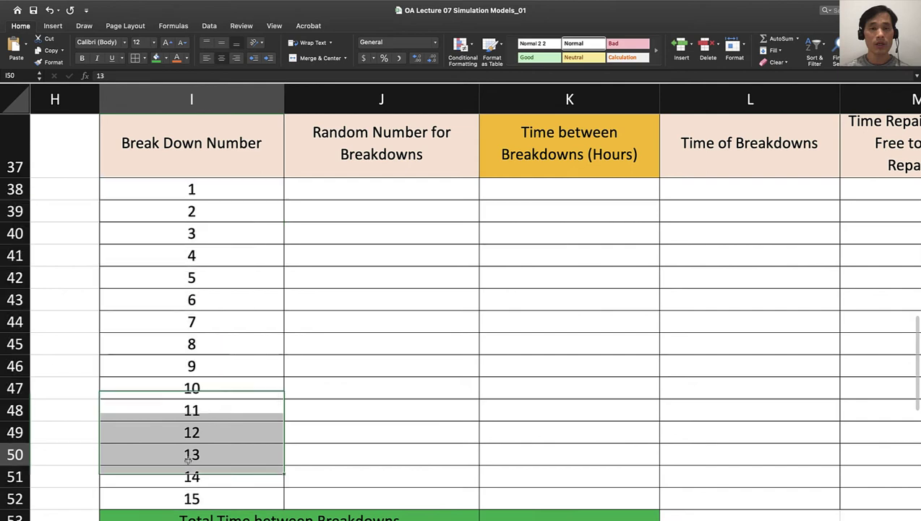
pyautogui.click(191, 500)
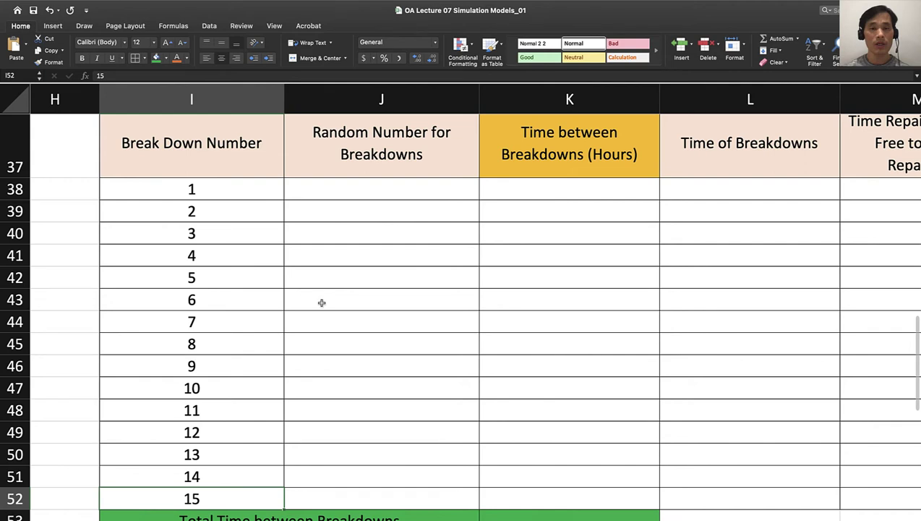
# Generate random numbers for the breakdowns by entering =RAND()*100 in J38 and filling it down to J52
pyautogui.click(348, 190)
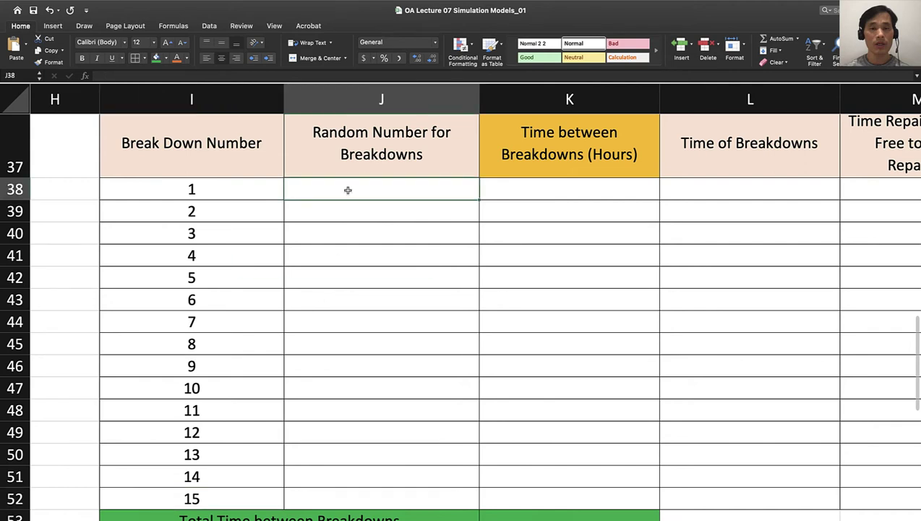
pyautogui.write('=rand')
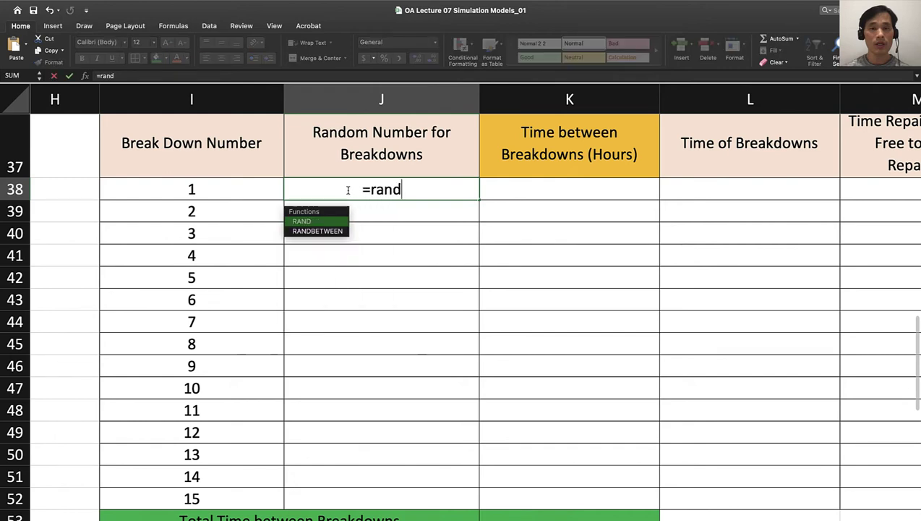
pyautogui.write('()*1')
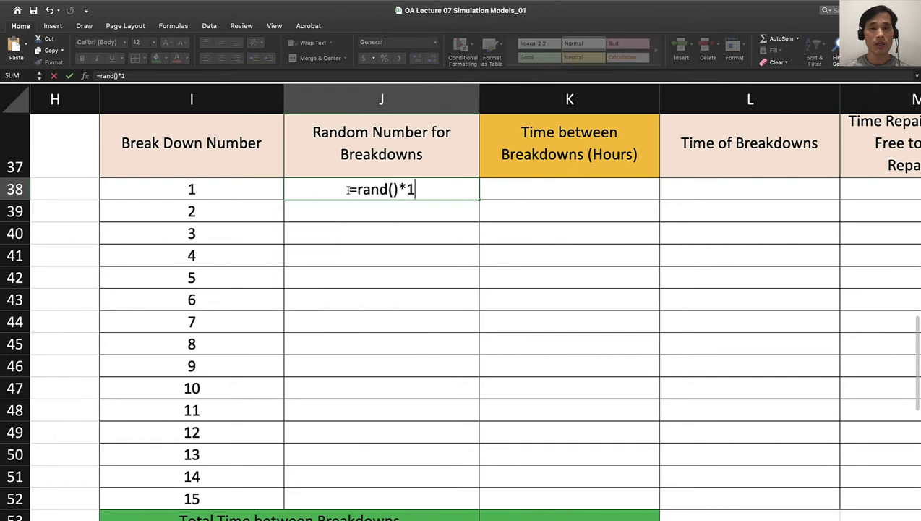
pyautogui.write('00')
pyautogui.press('Return')
pyautogui.click(361, 189)
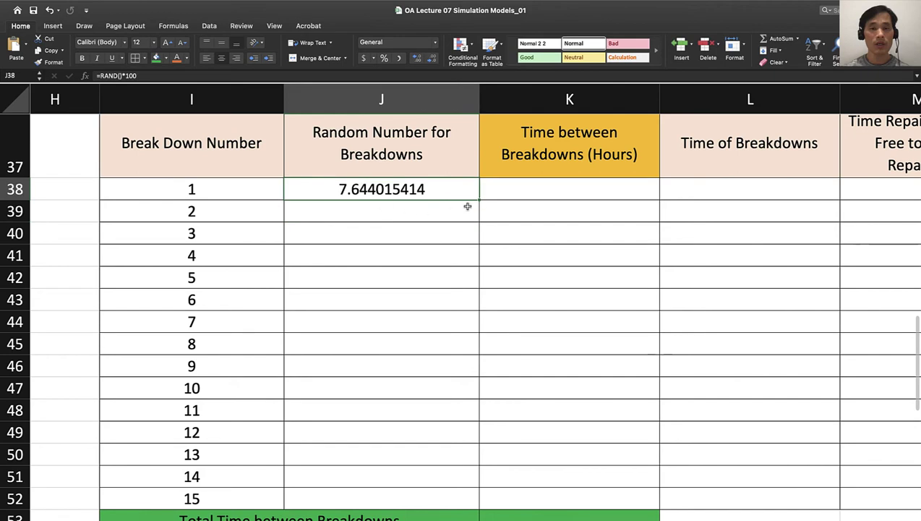
pyautogui.moveTo(479, 200); pyautogui.dragTo(452, 502)
# Look up the first time between breakdowns by entering =VLOOKUP(J38,I26:J32,2,TRUE) in K38
pyautogui.click(542, 188)
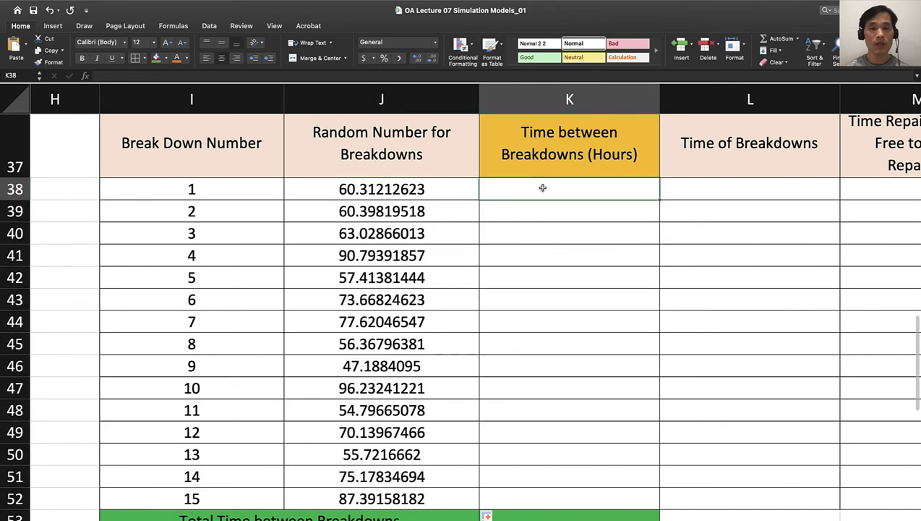
pyautogui.scroll(10, 542, 188)
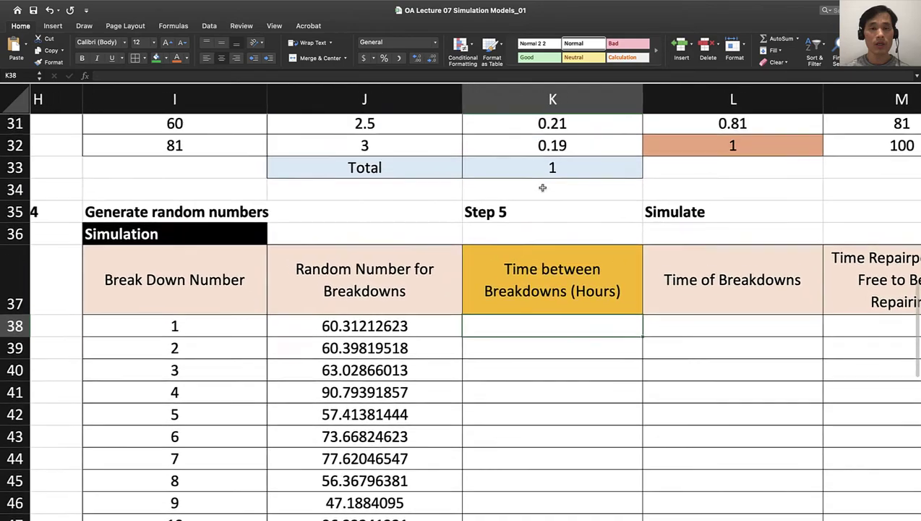
pyautogui.scroll(2, 542, 187)
pyautogui.hscroll(-1, 542, 186)
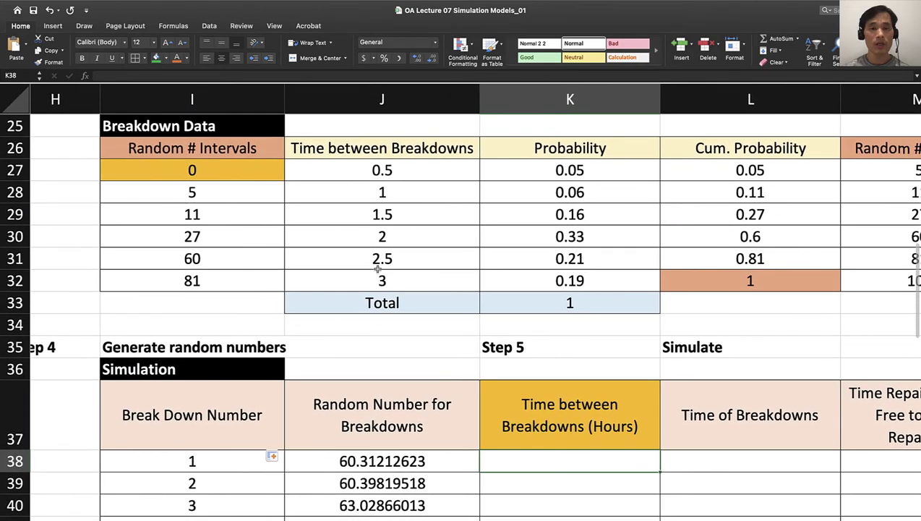
pyautogui.write('=')
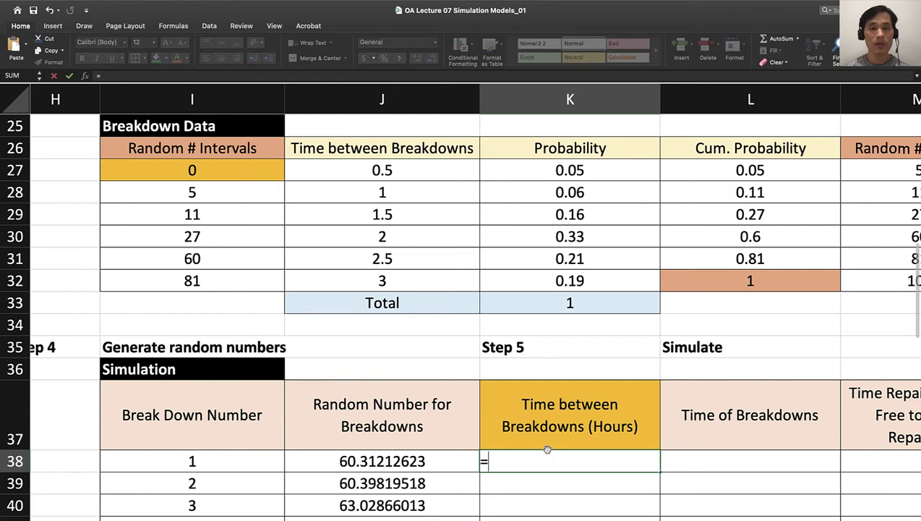
pyautogui.write('vlook')
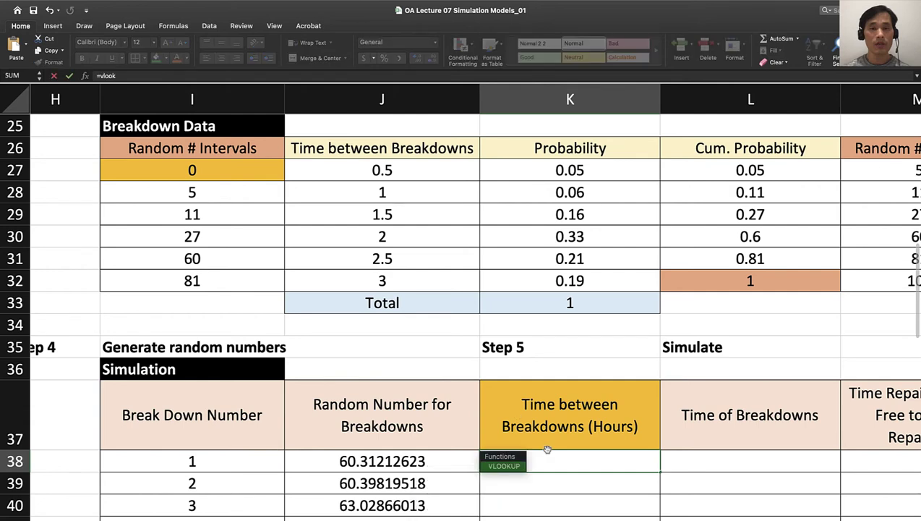
pyautogui.write('up(')
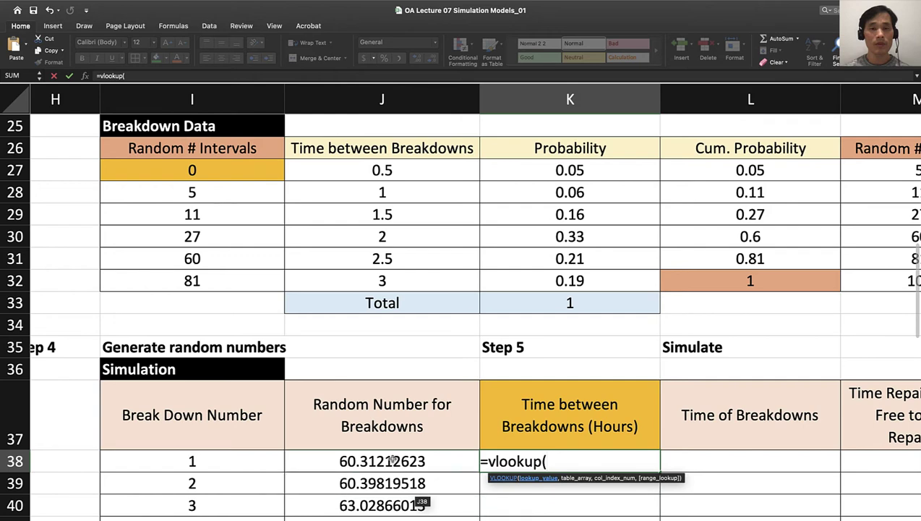
pyautogui.click(393, 461)
pyautogui.write(',')
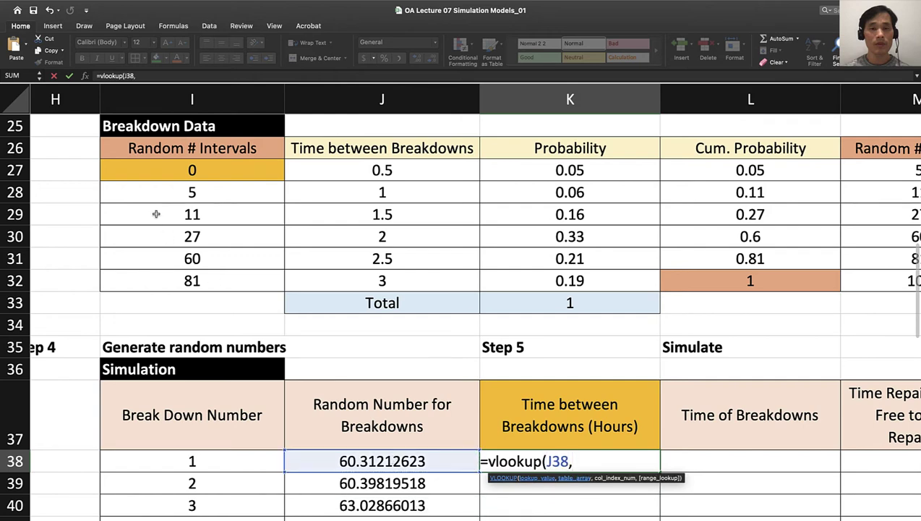
pyautogui.moveTo(171, 153); pyautogui.dragTo(340, 278)
pyautogui.write(',')
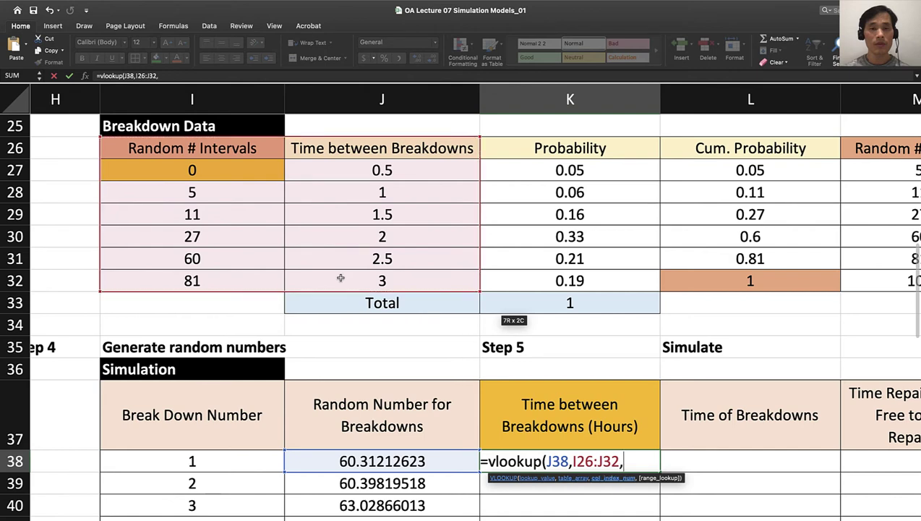
pyautogui.write('2,')
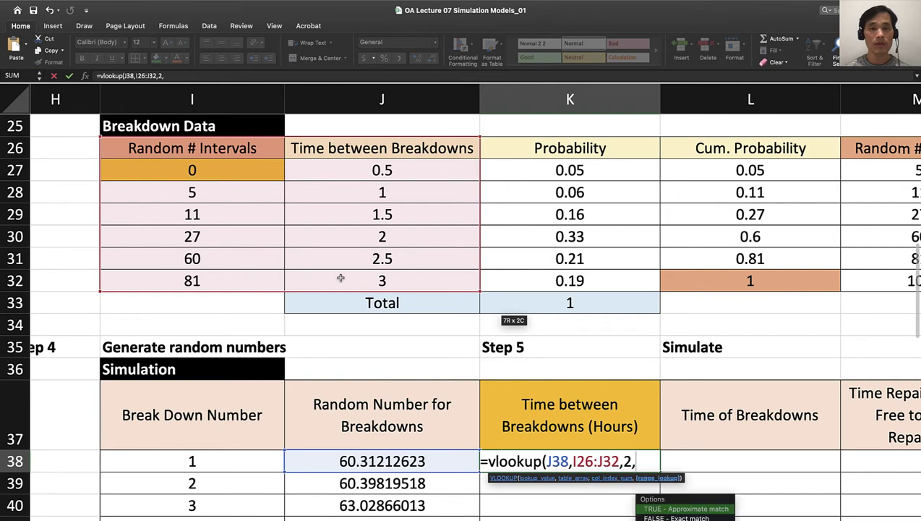
pyautogui.write('true')
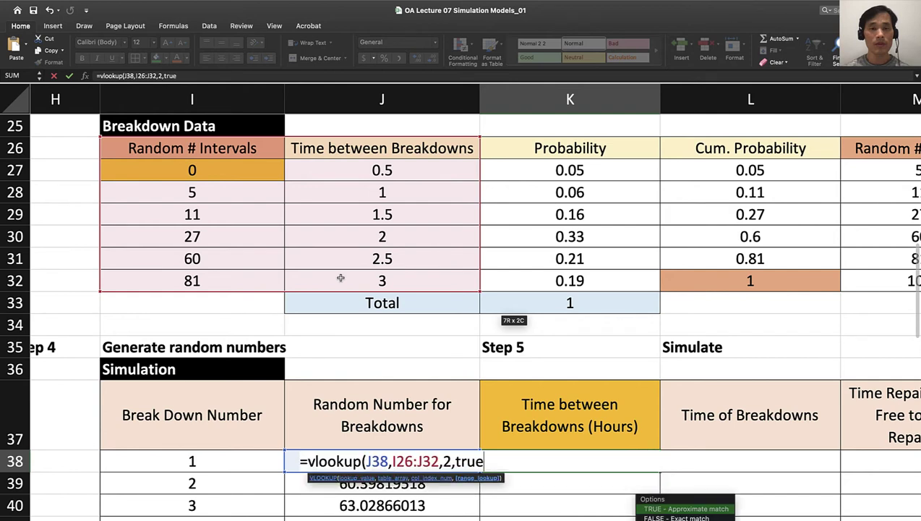
pyautogui.write(')')
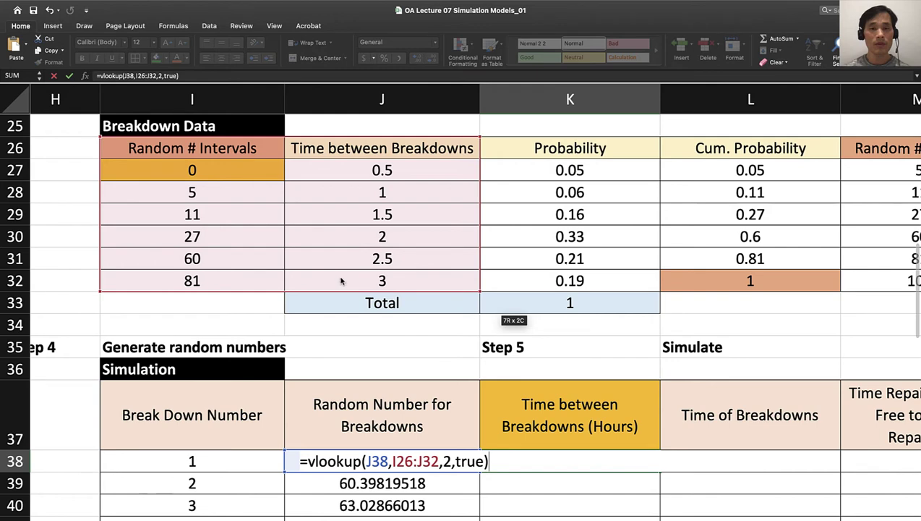
pyautogui.press('Return')
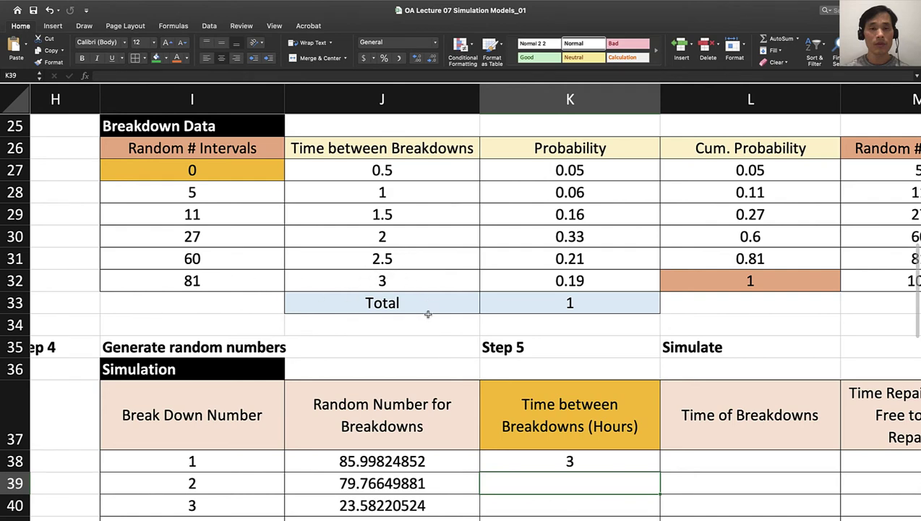
# Make the lookup table range in K38's VLOOKUP formula absolute as $I$26:$J$32
pyautogui.click(596, 462)
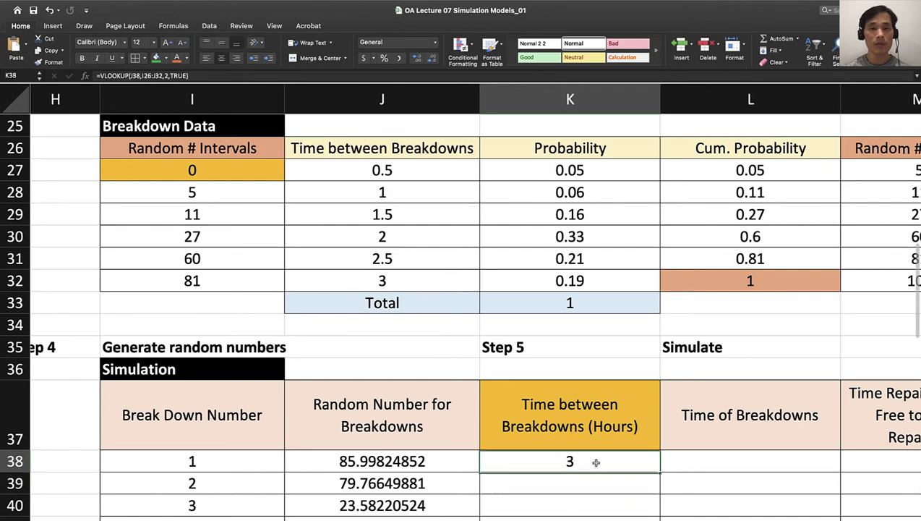
pyautogui.doubleClick(596, 462)
pyautogui.click(405, 461)
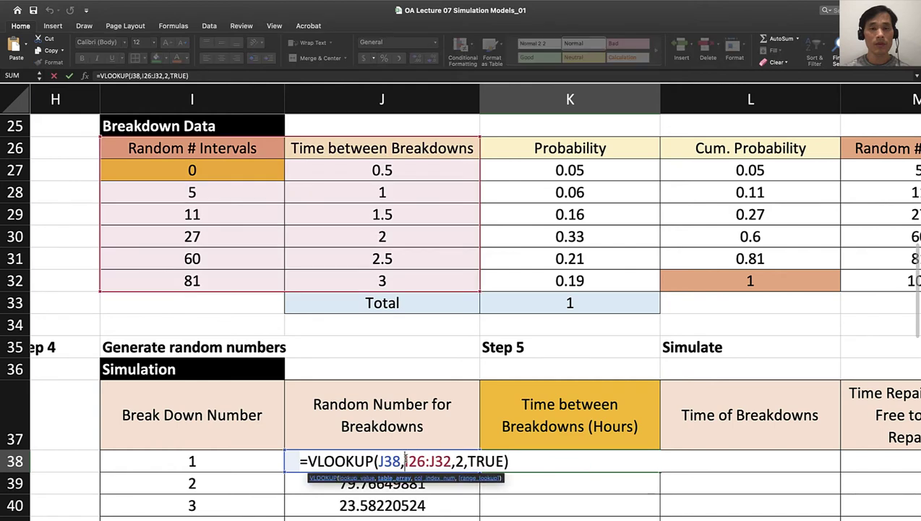
pyautogui.write('$')
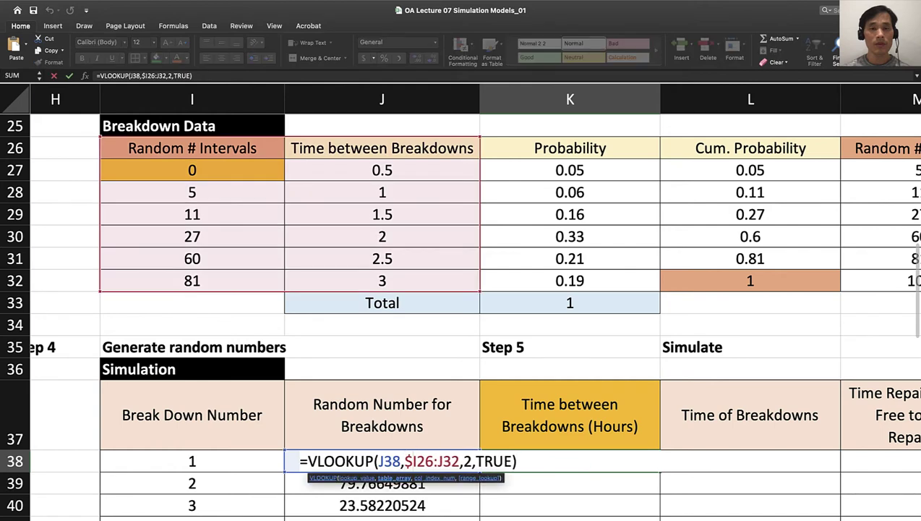
pyautogui.press('Right')
pyautogui.write('$I')
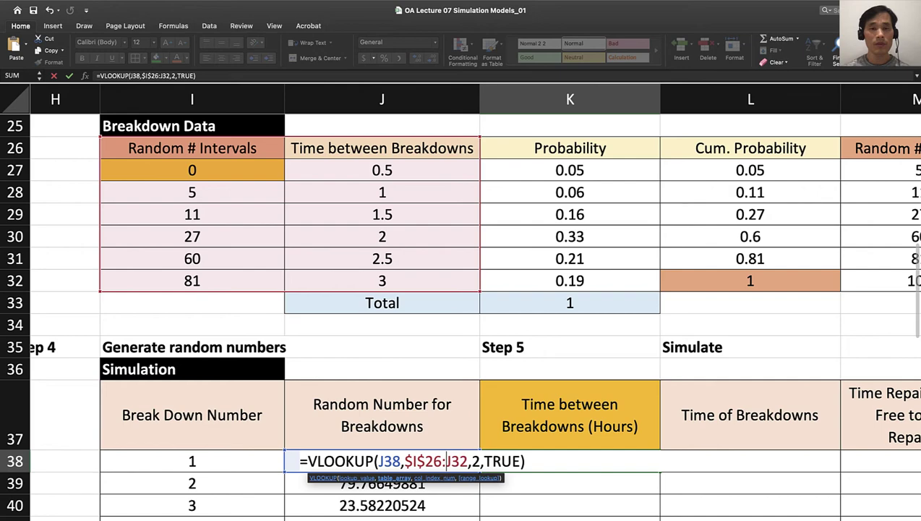
pyautogui.write('$')
pyautogui.press('Right')
pyautogui.write('$')
pyautogui.press('Return')
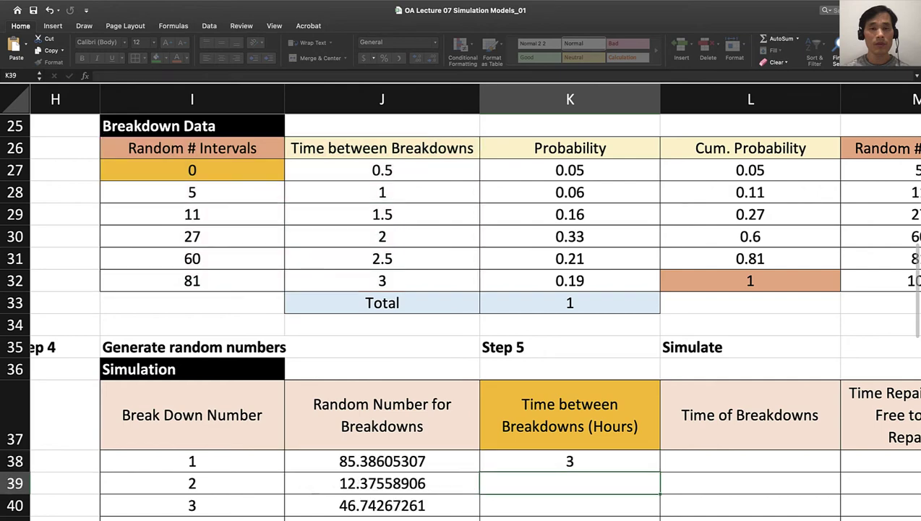
# Fill the K38 lookup formula down the Time between Breakdowns column to K52
pyautogui.click(623, 459)
pyautogui.scroll(-10, 622, 455)
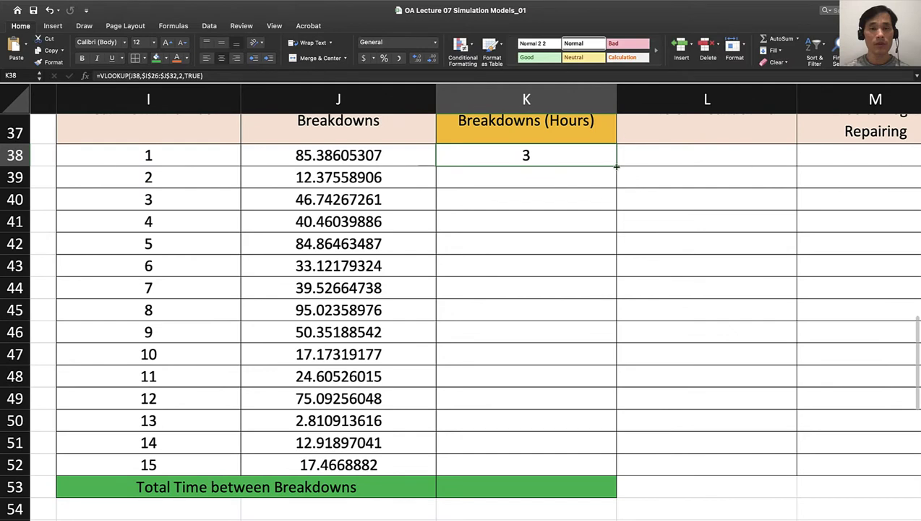
pyautogui.moveTo(617, 166); pyautogui.dragTo(591, 466)
# Check the lookup formulas and results in K38:K40 against the Breakdown Data interval table
pyautogui.scroll(3, 592, 469)
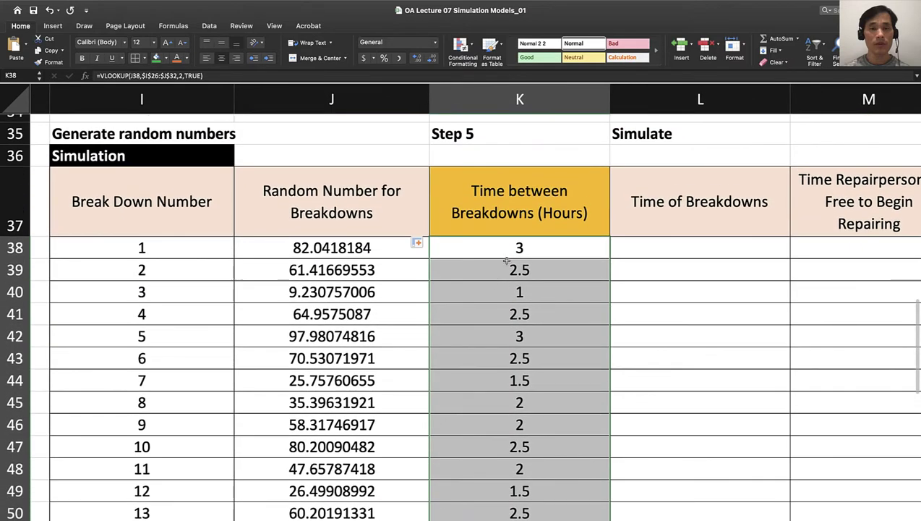
pyautogui.scroll(2, 551, 243)
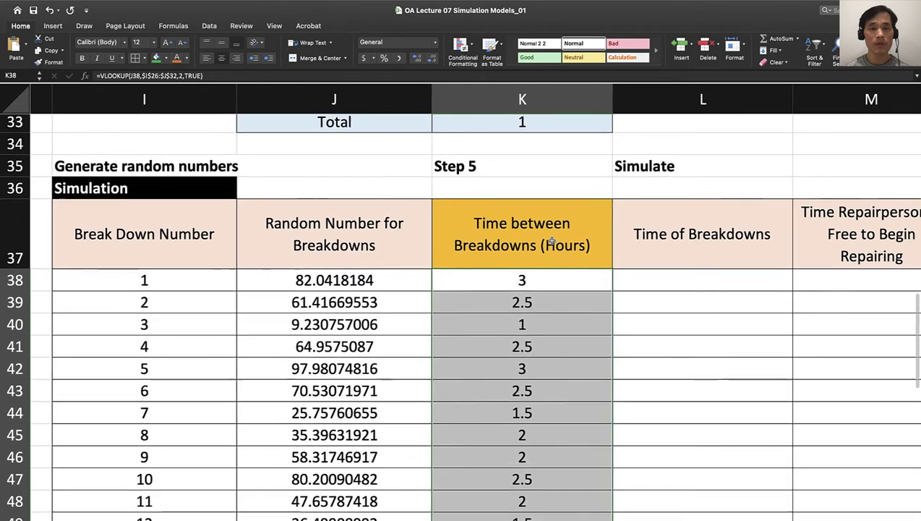
pyautogui.scroll(4, 552, 243)
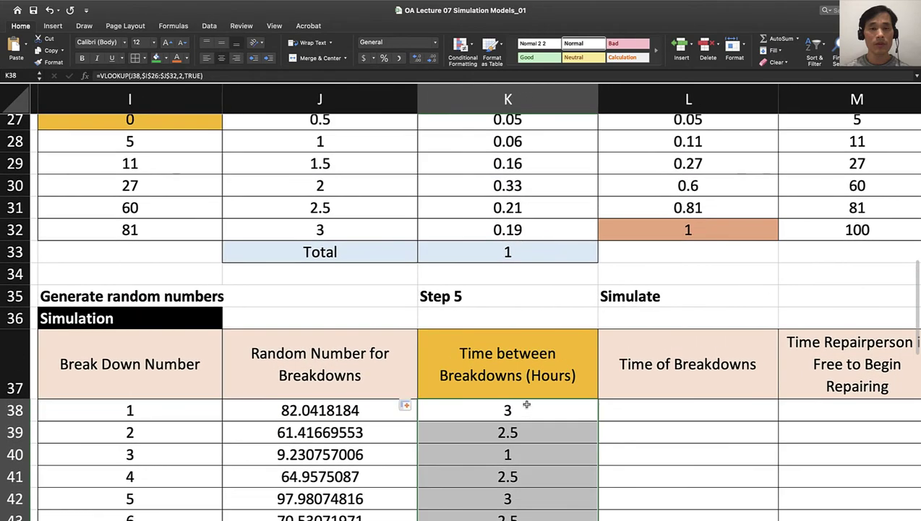
pyautogui.click(525, 406)
pyautogui.click(518, 432)
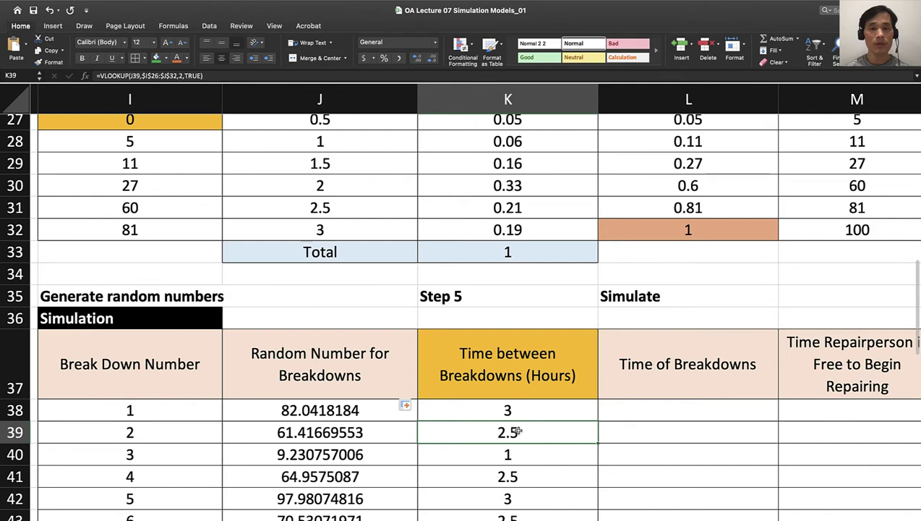
pyautogui.click(520, 455)
pyautogui.scroll(3, 518, 452)
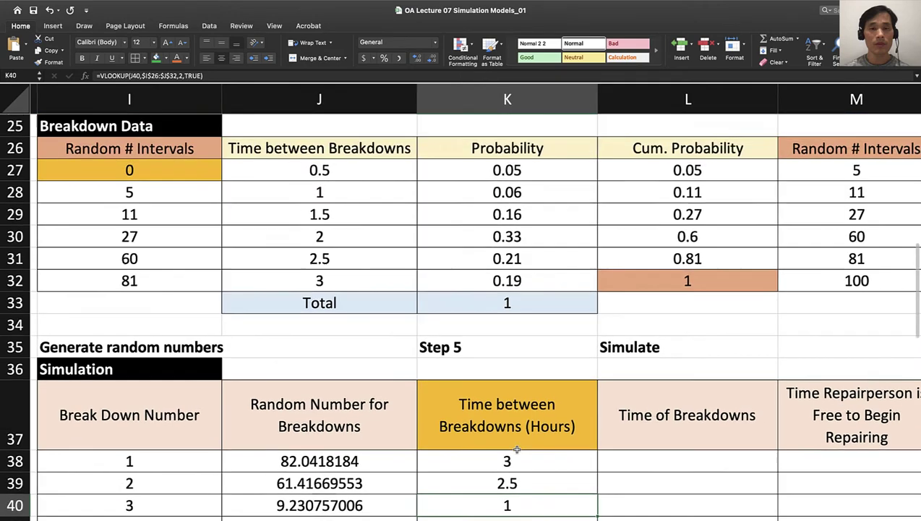
pyautogui.scroll(-2, 518, 449)
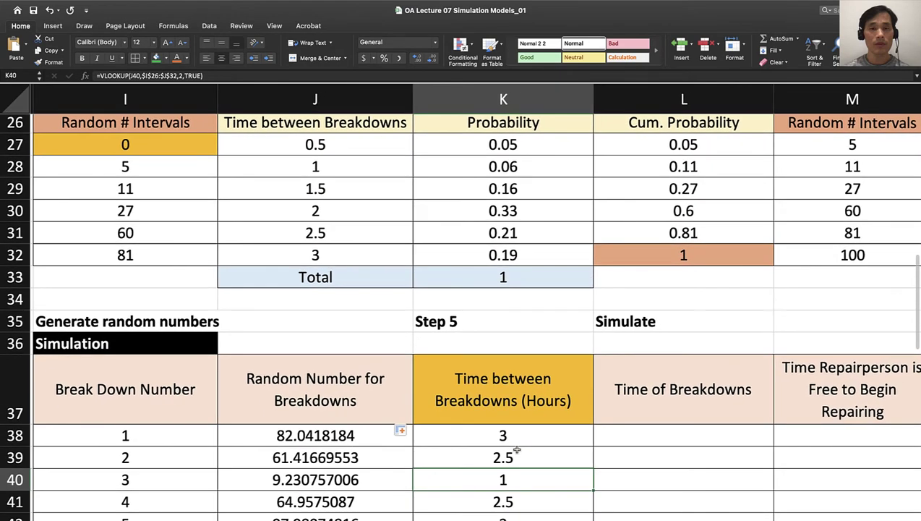
pyautogui.scroll(-5, 550, 437)
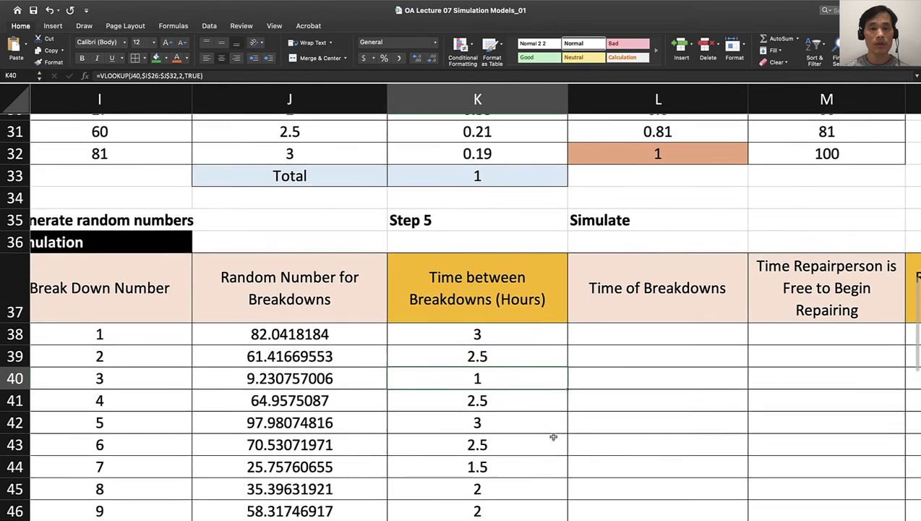
# Begin a TIME formula in L38 under Time of Breakdowns, using K38 as the hour argument
pyautogui.click(611, 321)
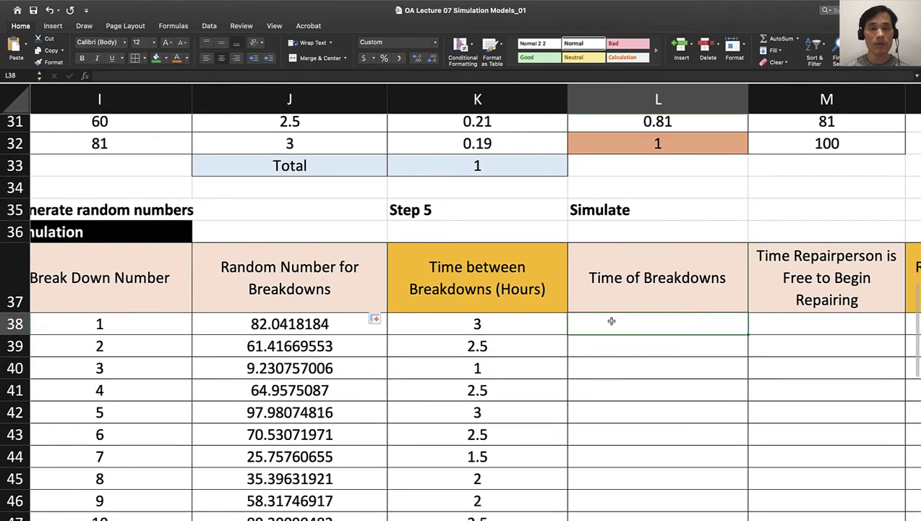
pyautogui.scroll(-4, 611, 321)
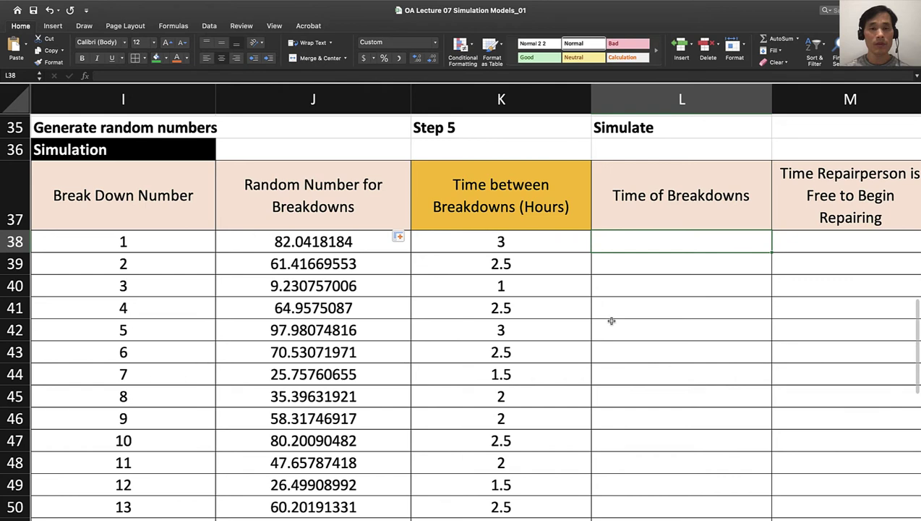
pyautogui.click(533, 244)
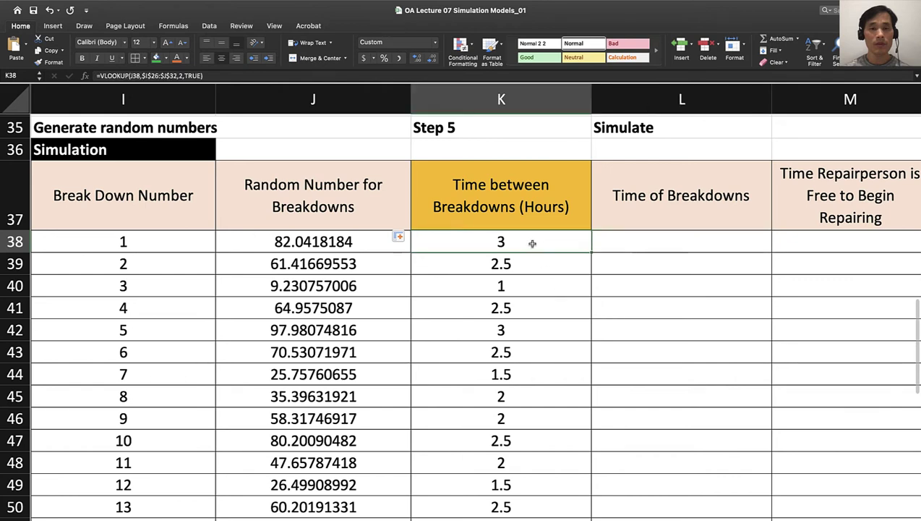
pyautogui.click(625, 241)
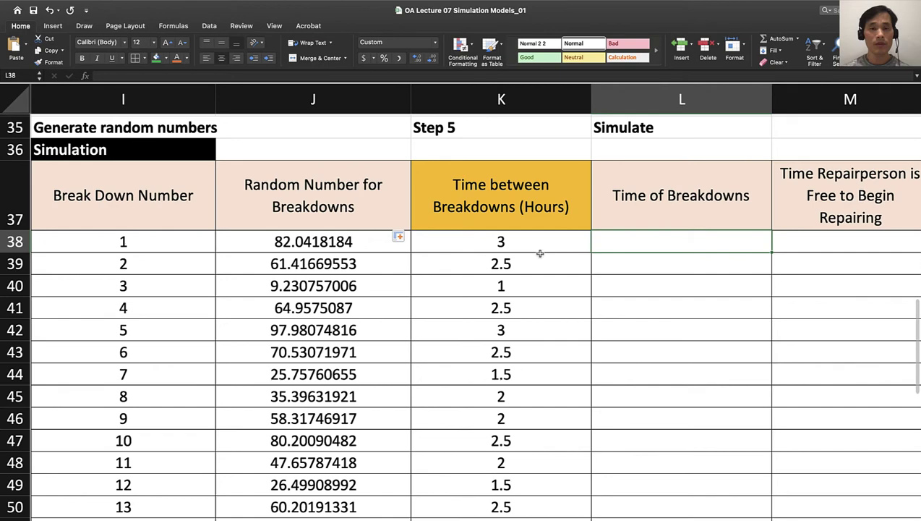
pyautogui.hscroll(3, 638, 241)
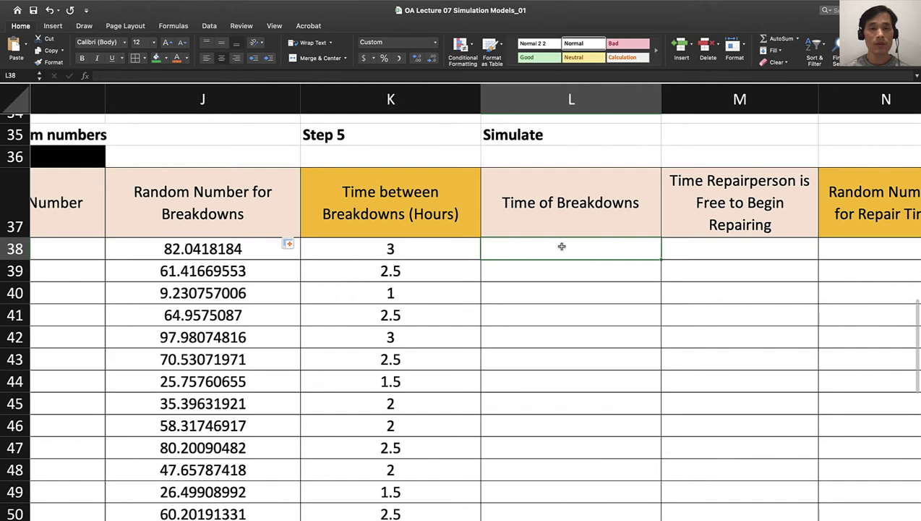
pyautogui.write('=')
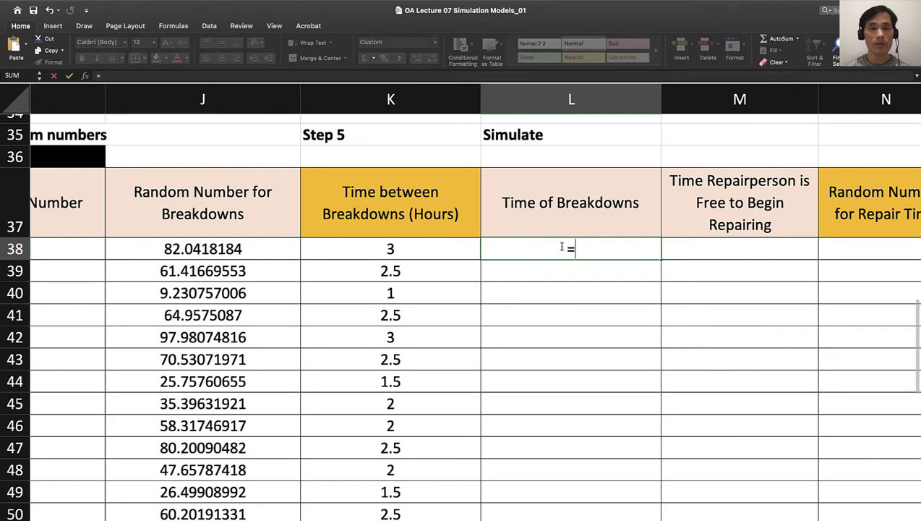
pyautogui.write('Time(')
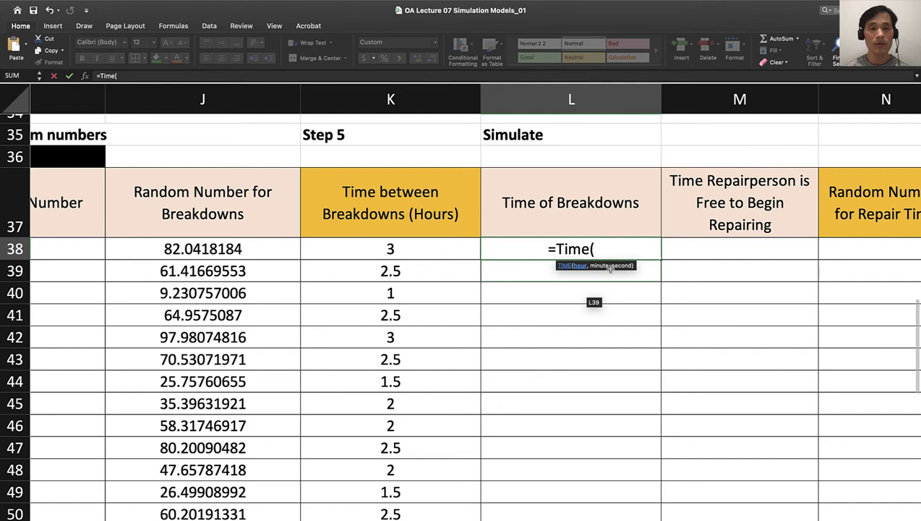
pyautogui.click(402, 245)
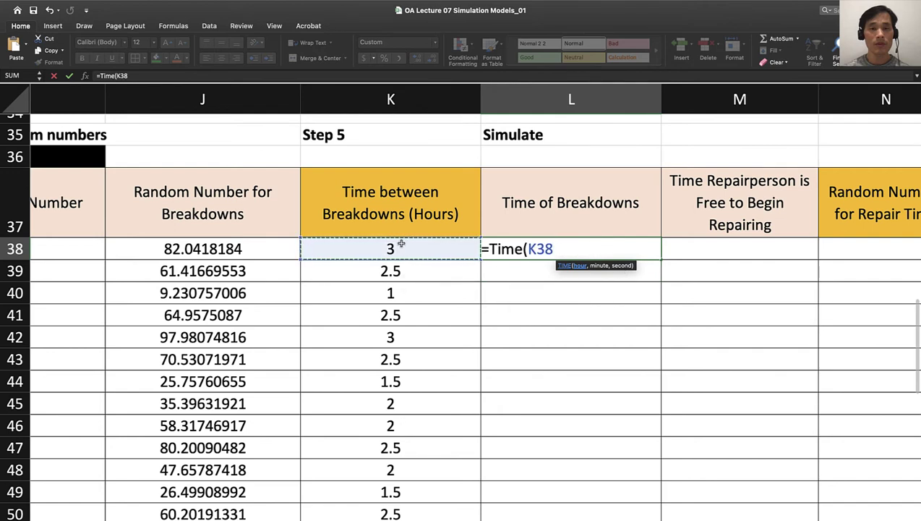
pyautogui.write(',')
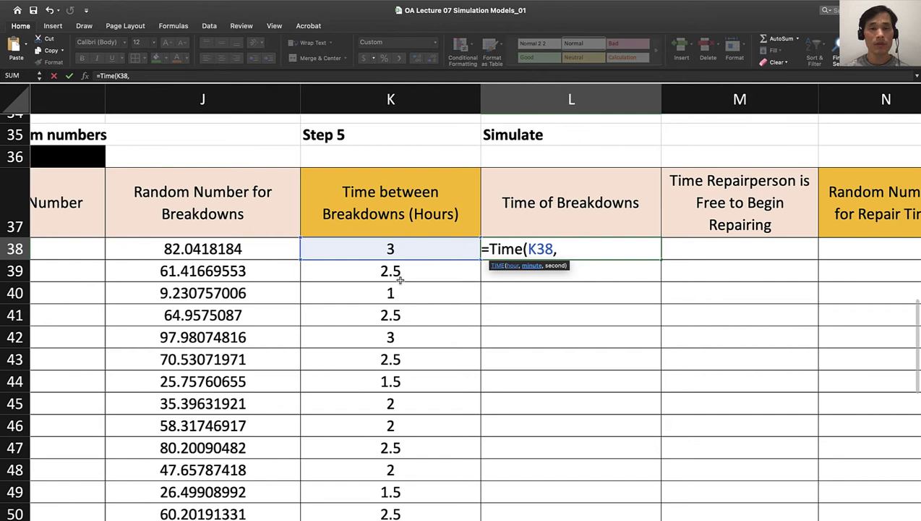
# Add an IF function as the minute argument in L38, testing whether RIGHT(K38,2)=".5"
pyautogui.write('I')
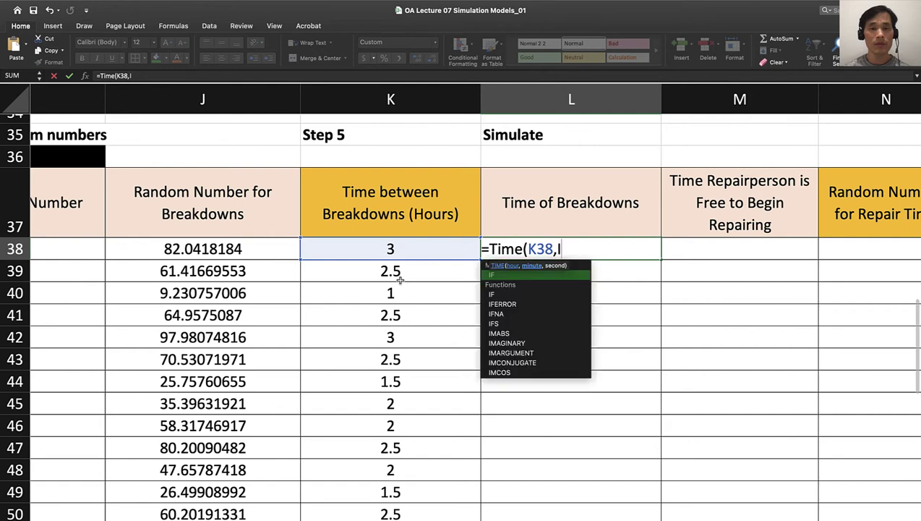
pyautogui.write('F(')
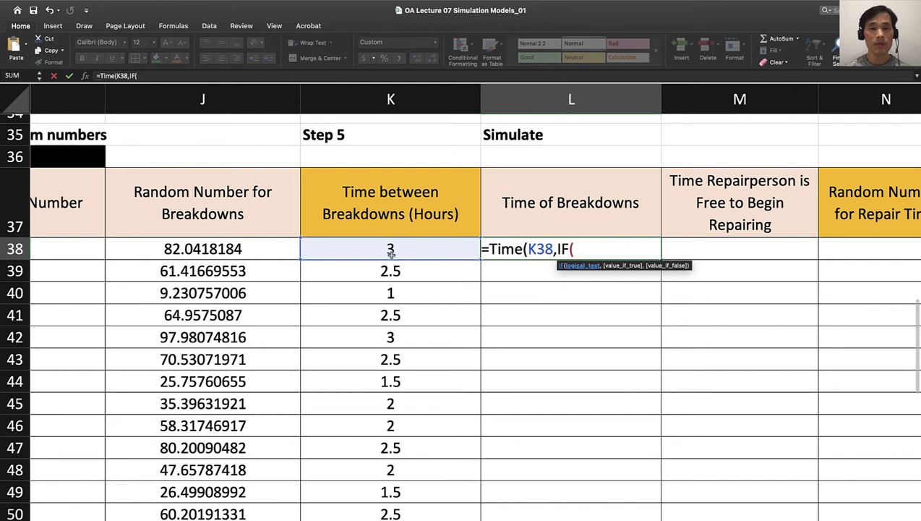
pyautogui.write('R')
pyautogui.write('ug')
pyautogui.press('BackSpace')
pyautogui.press('BackSpace')
pyautogui.write('ight(')
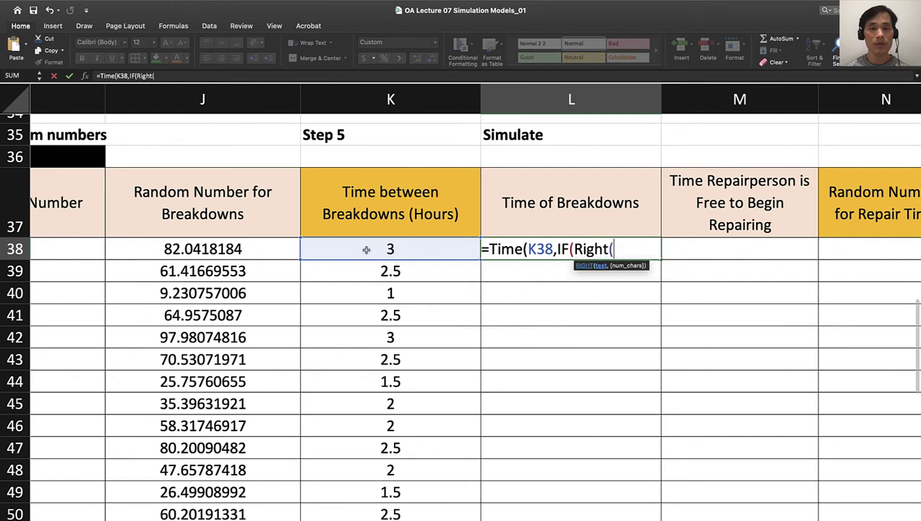
pyautogui.click(371, 249)
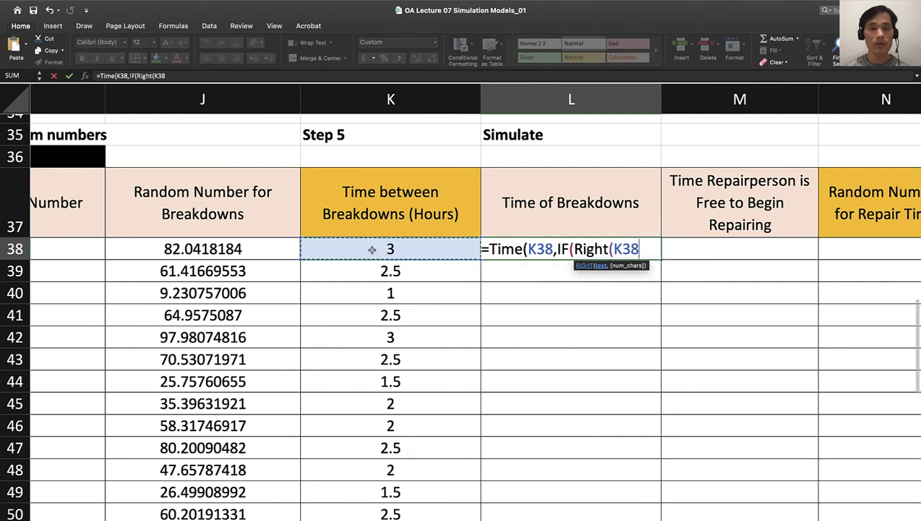
pyautogui.write(',')
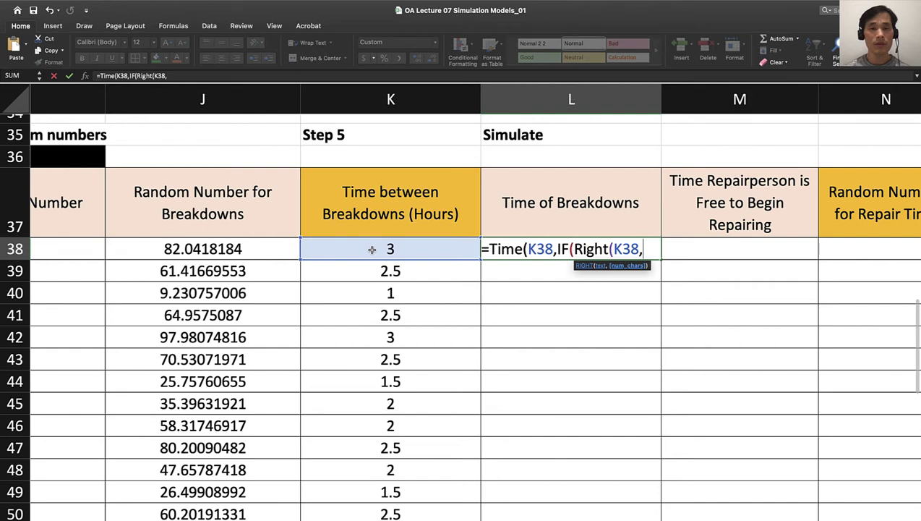
pyautogui.write('.')
pyautogui.press('BackSpace')
pyautogui.write('2')
pyautogui.write(')=')
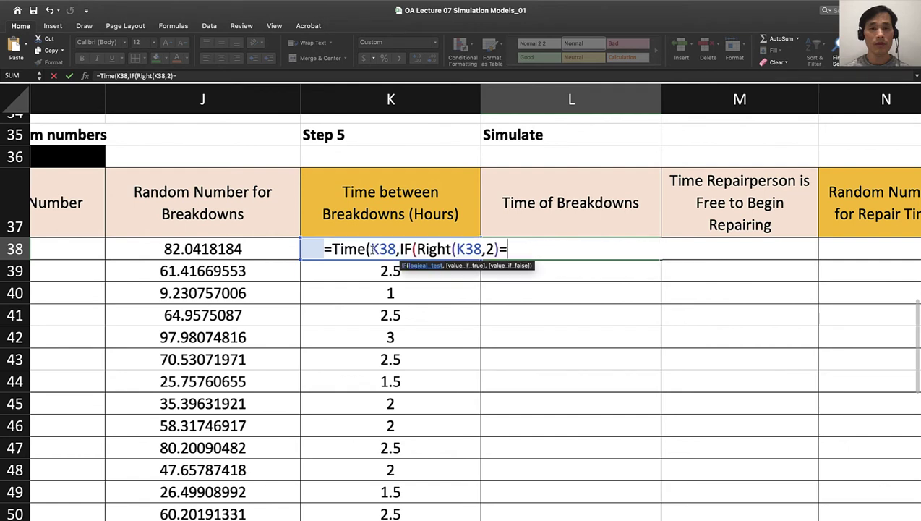
pyautogui.write('".5",')
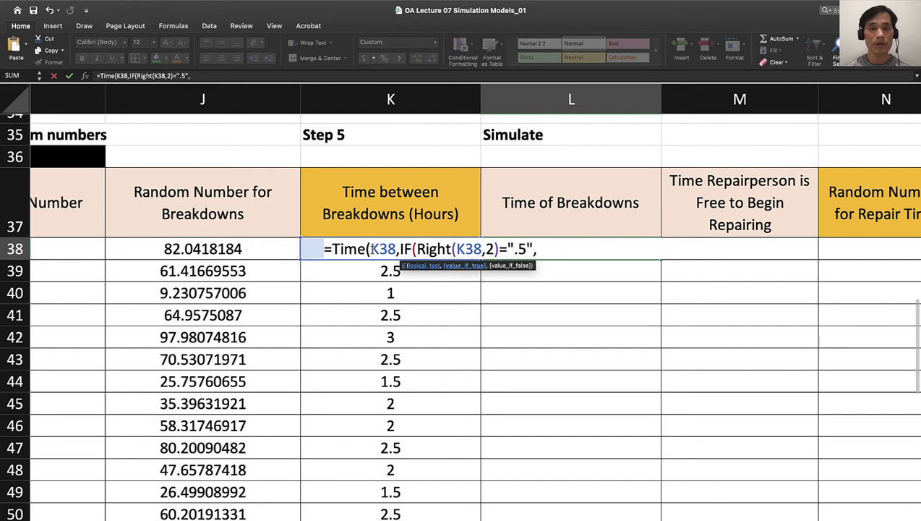
# Complete the L38 formula with 30 minutes if true, 0 if false, and 0 seconds
pyautogui.write('30,0')
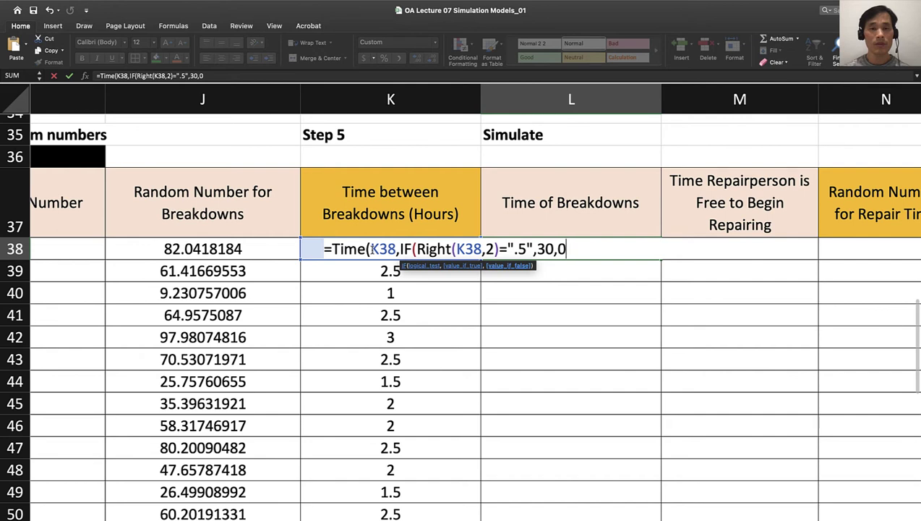
pyautogui.write(')')
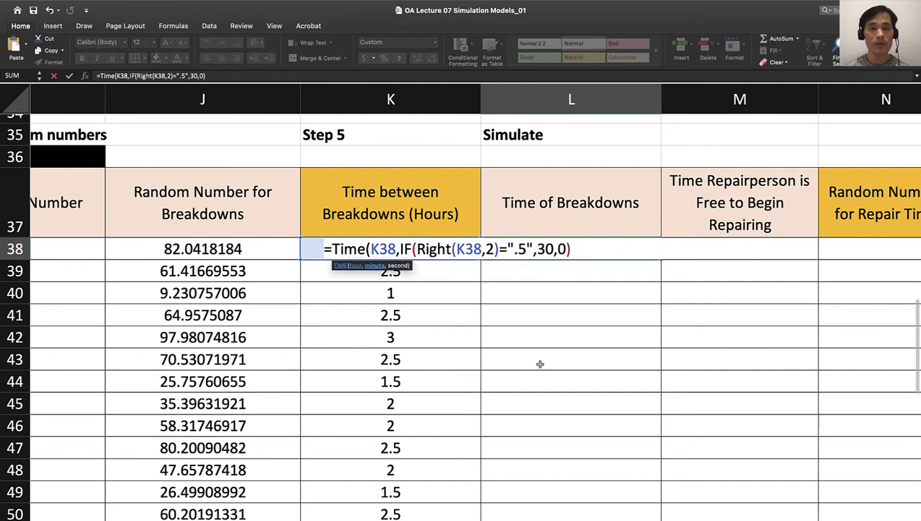
pyautogui.write(',0)')
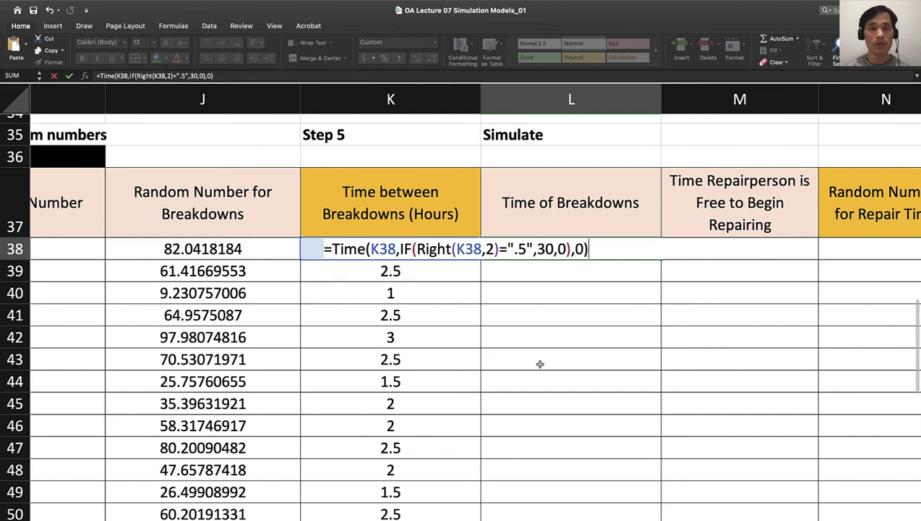
pyautogui.press('Return')
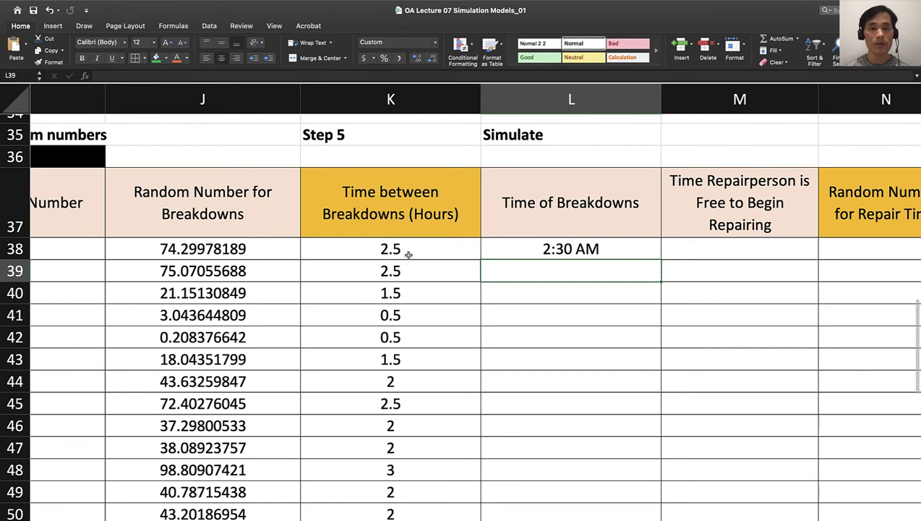
# Review the TIME formula in L38 and compare its result with the hours in K38
pyautogui.doubleClick(529, 252)
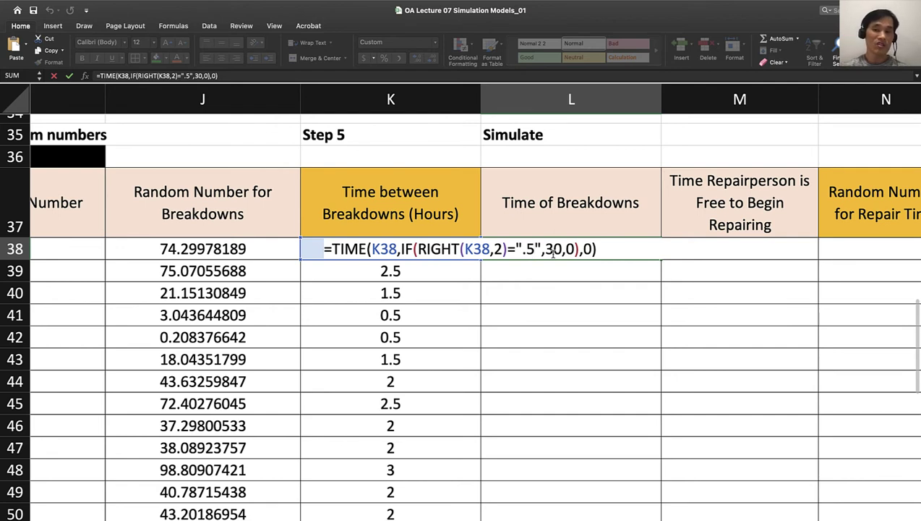
pyautogui.click(593, 248)
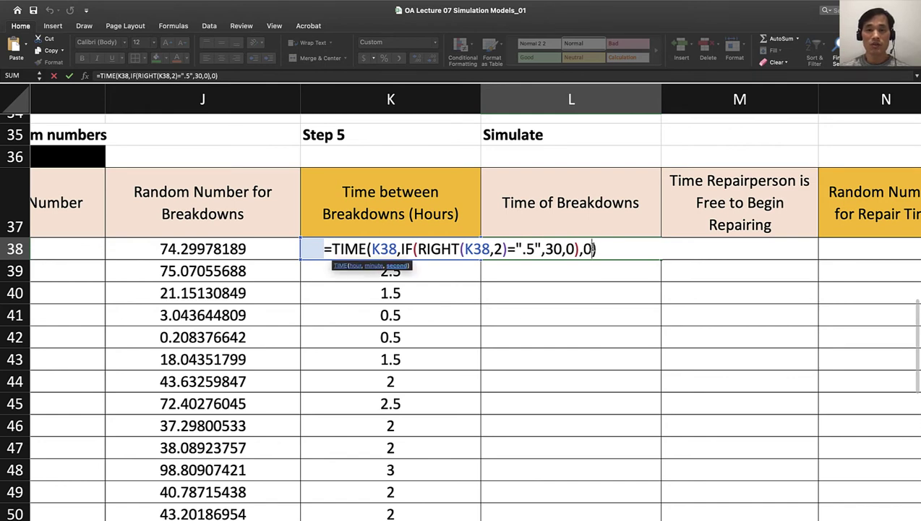
pyautogui.press('Return')
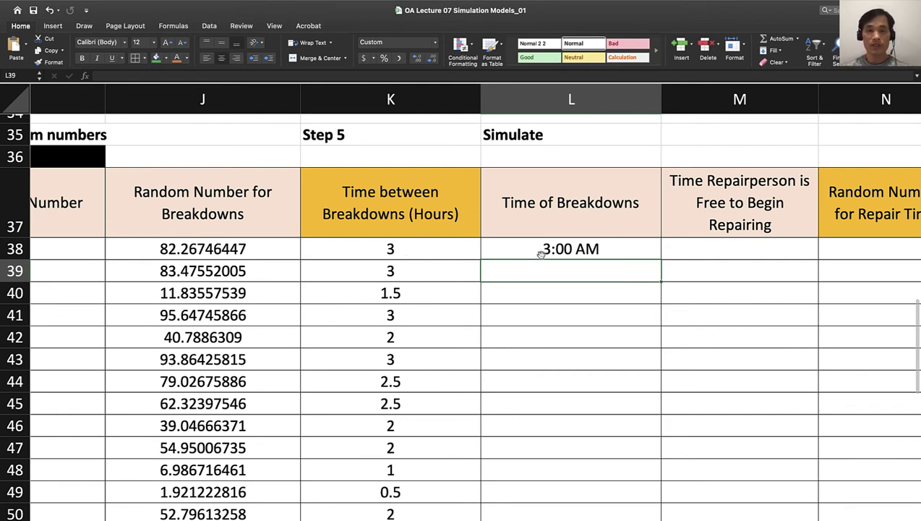
pyautogui.click(601, 250)
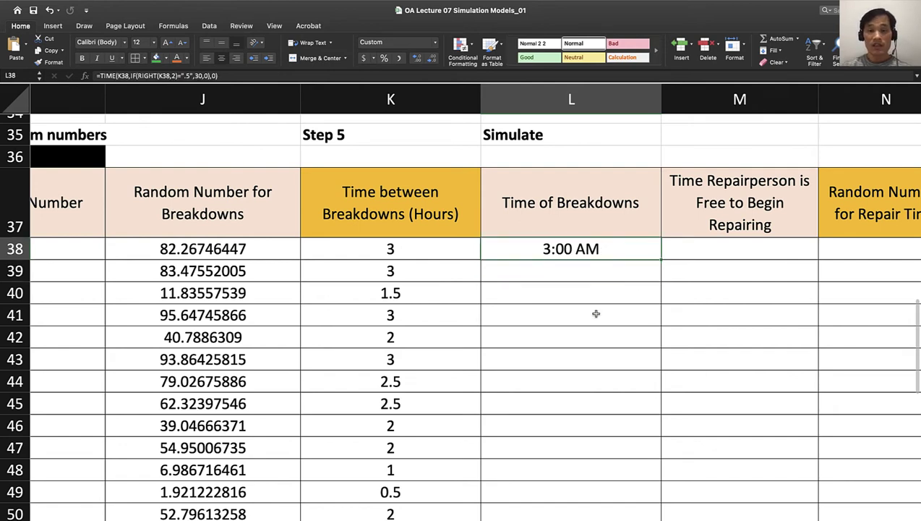
pyautogui.scroll(-2, 596, 313)
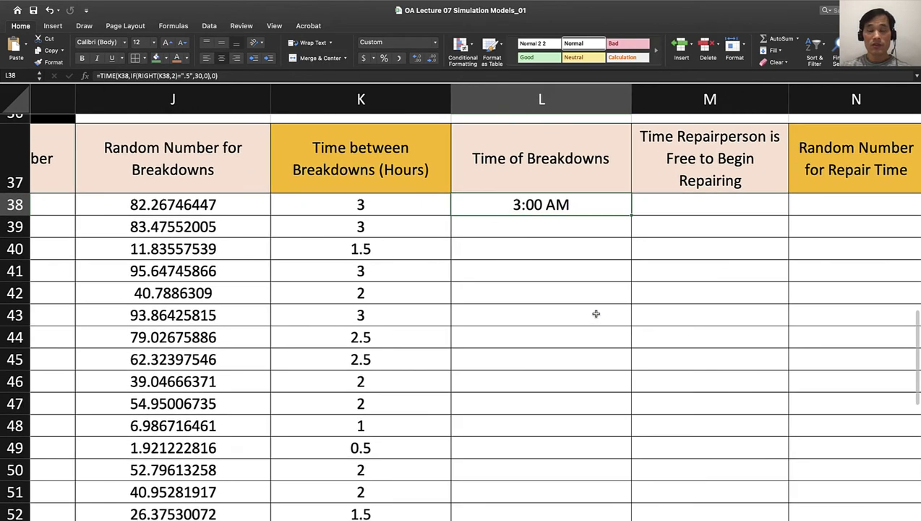
# Set the first Time Repairperson is Free to Begin Repairing in M38 to =L38
pyautogui.click(545, 227)
pyautogui.hscroll(-3, 545, 226)
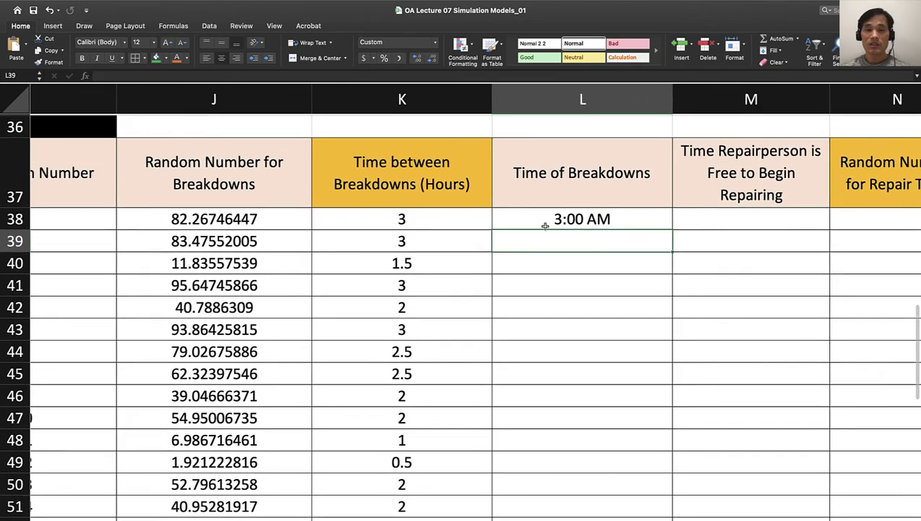
pyautogui.hscroll(3, 547, 228)
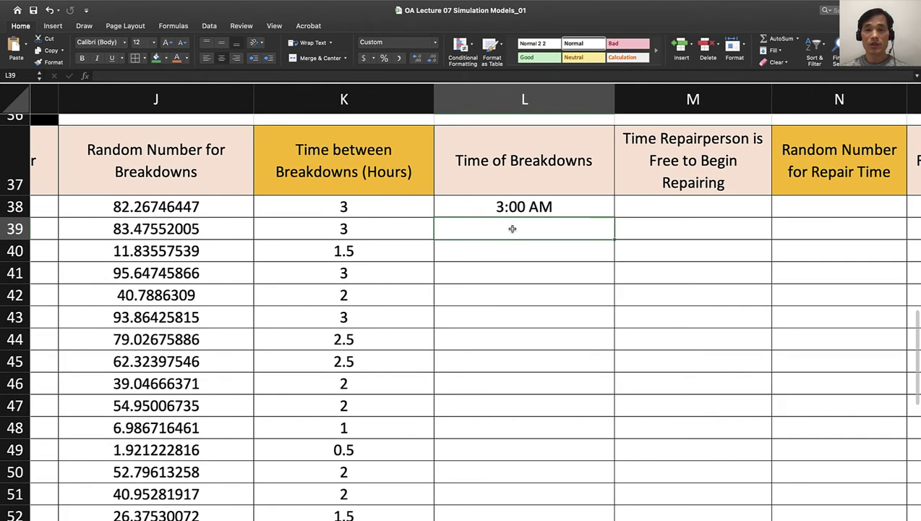
pyautogui.scroll(1, 843, 213)
pyautogui.hscroll(1, 843, 213)
pyautogui.scroll(1, 843, 214)
pyautogui.hscroll(2, 842, 213)
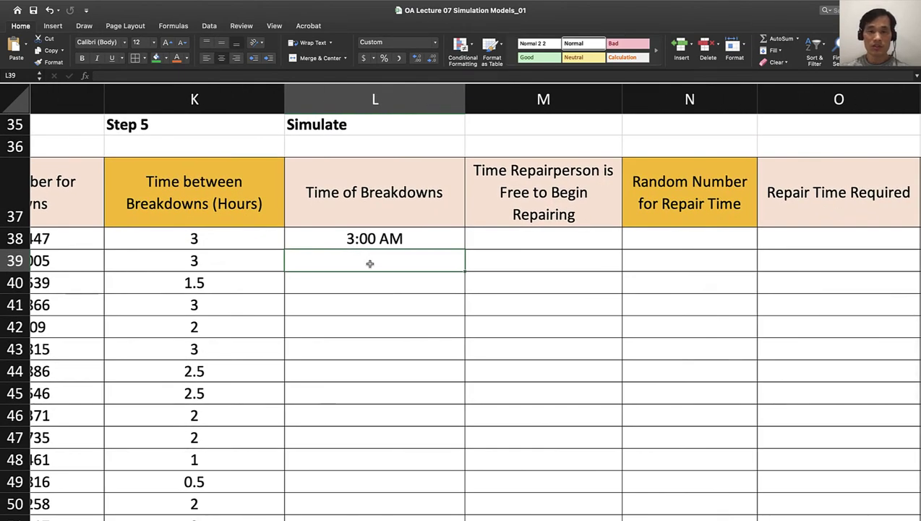
pyautogui.click(488, 236)
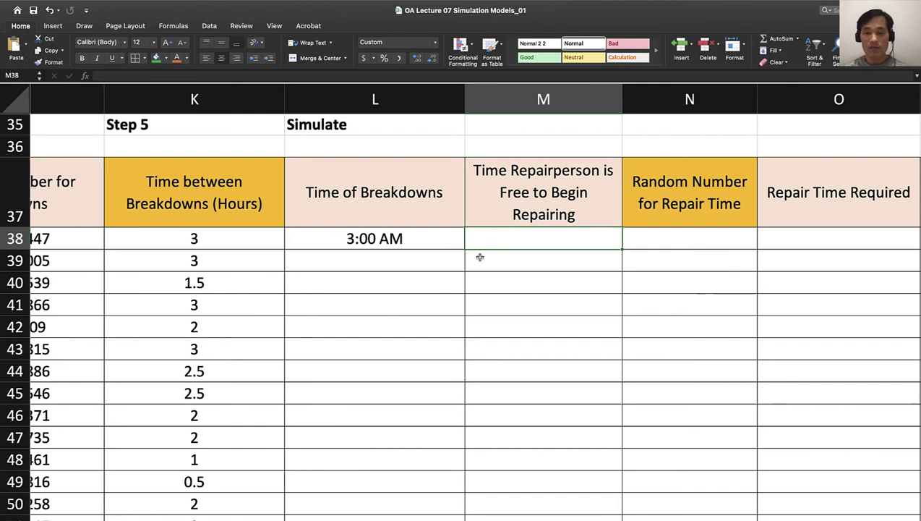
pyautogui.click(412, 237)
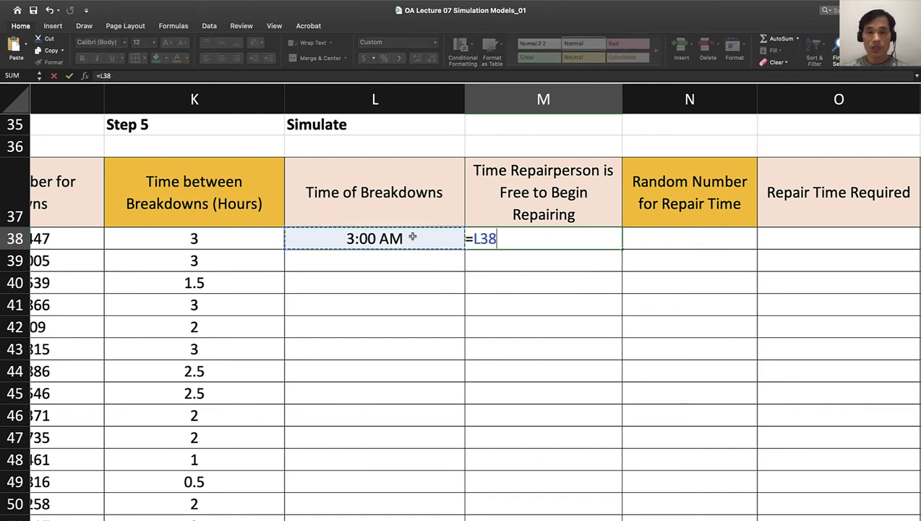
pyautogui.press('Return')
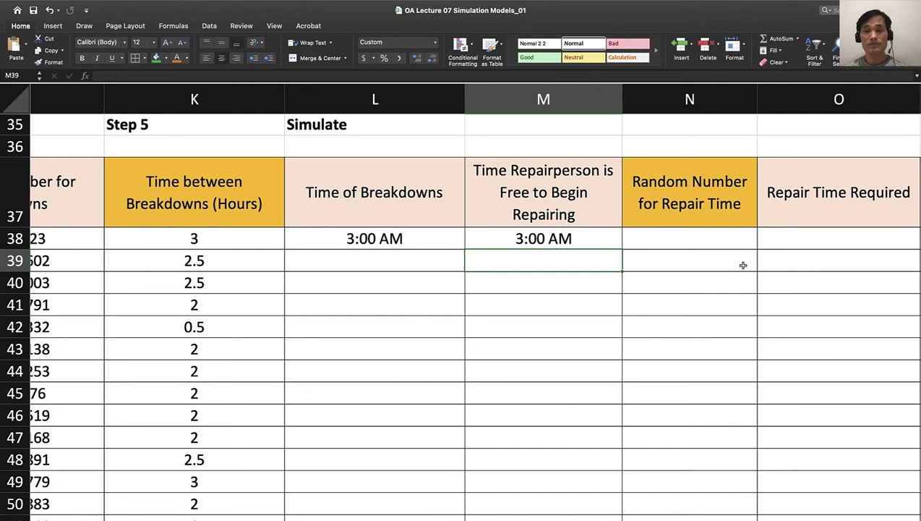
# Enter =RAND()*100 in N38 as the first Random Number for Repair Time
pyautogui.hscroll(1, 742, 265)
pyautogui.scroll(1, 743, 264)
pyautogui.click(689, 249)
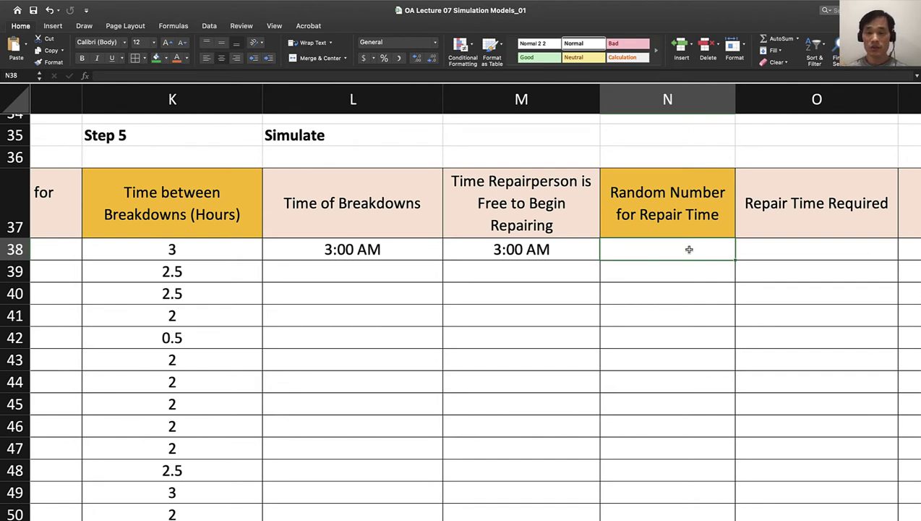
pyautogui.write('=')
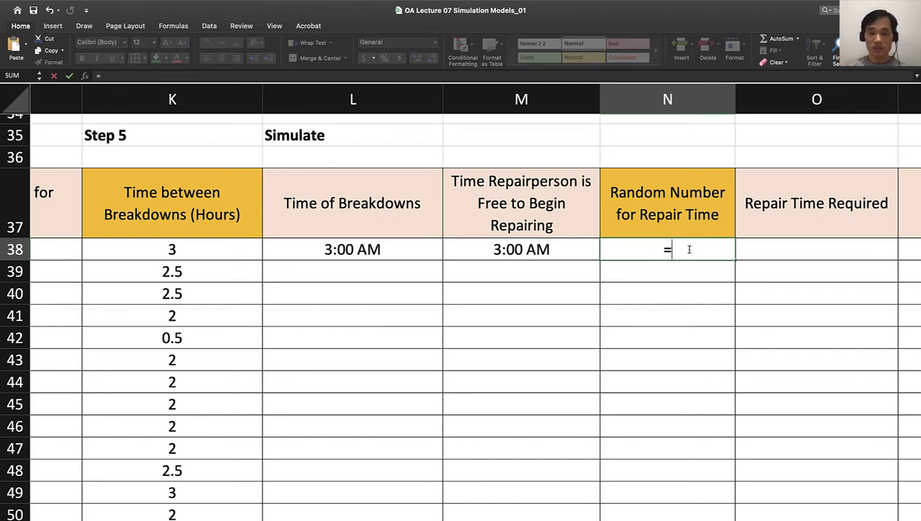
pyautogui.write('rand(')
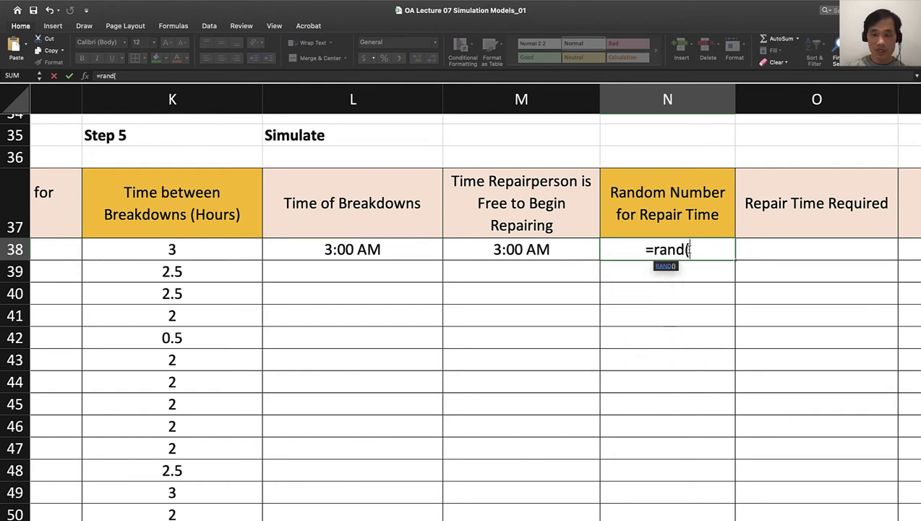
pyautogui.write(')')
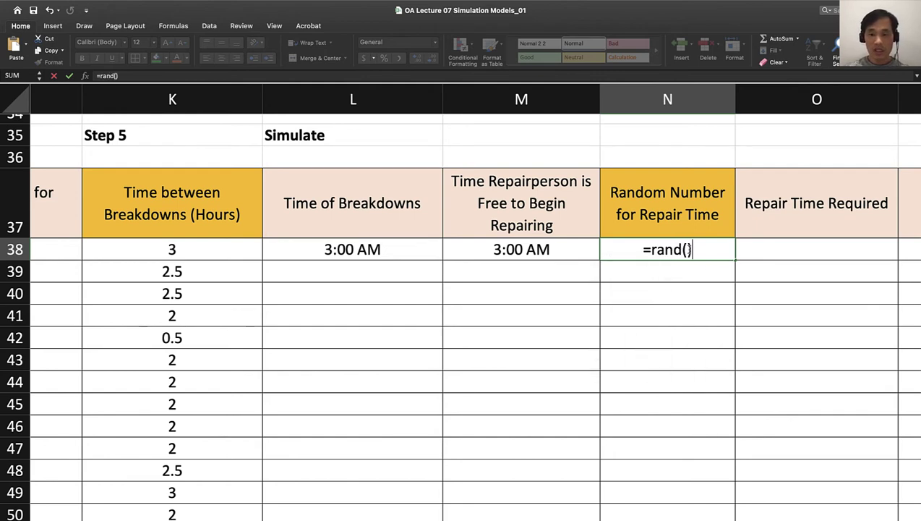
pyautogui.write('*100')
pyautogui.press('Return')
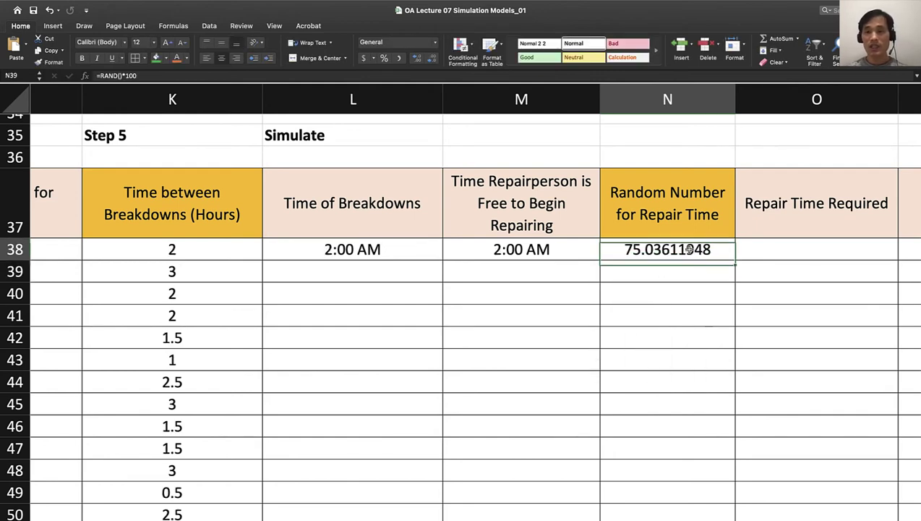
# Fill the random number formula from N38 down through N52
pyautogui.click(689, 249)
pyautogui.scroll(-4, 702, 290)
pyautogui.hscroll(1, 701, 290)
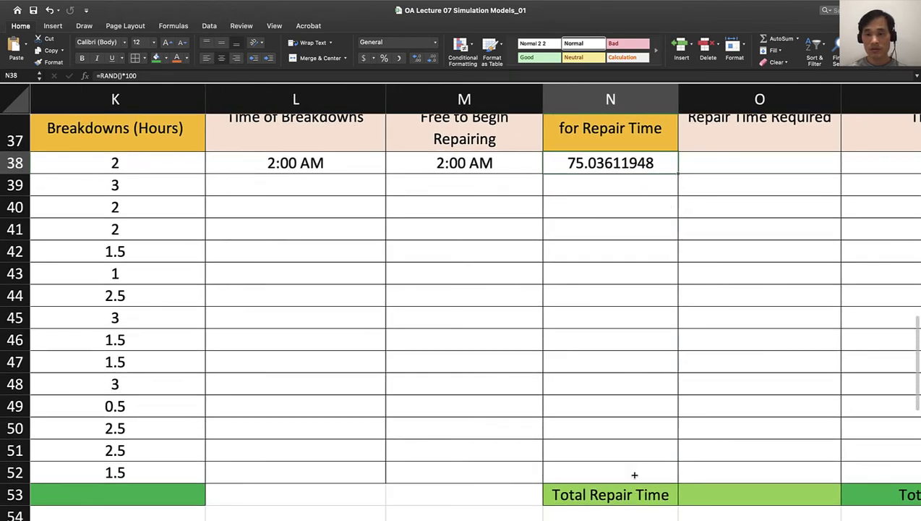
pyautogui.moveTo(677, 174); pyautogui.dragTo(635, 476)
# Start a vertical lookup formula for Repair Time Required in O38, with N38 as the lookup value
pyautogui.scroll(1, 708, 378)
pyautogui.hscroll(1, 708, 377)
pyautogui.scroll(3, 708, 377)
pyautogui.hscroll(1, 708, 378)
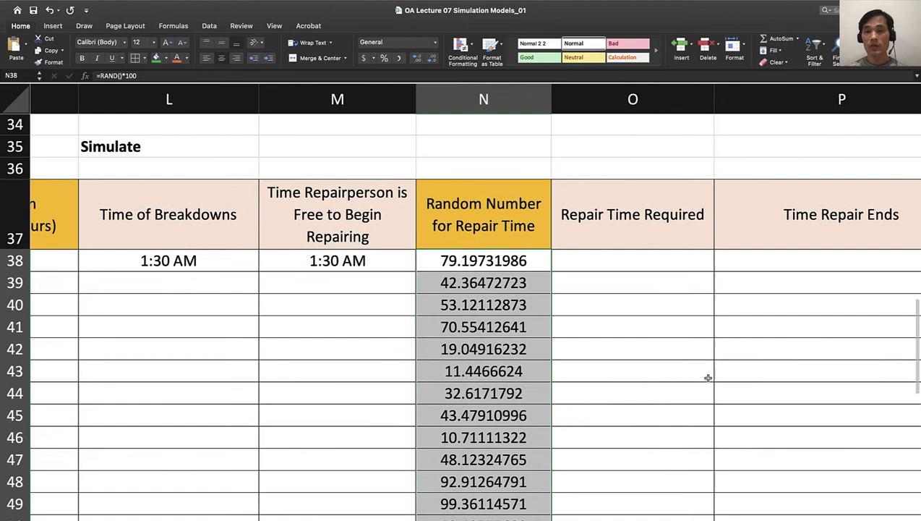
pyautogui.click(629, 254)
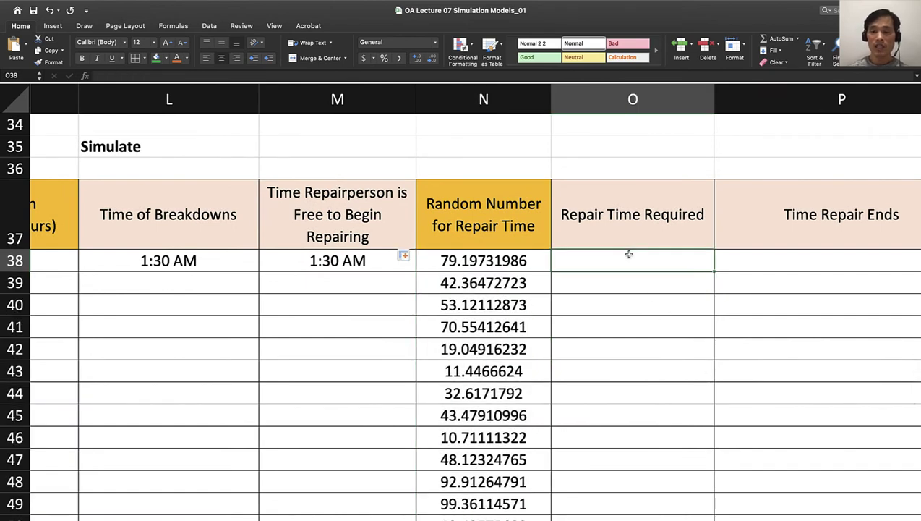
pyautogui.write('=')
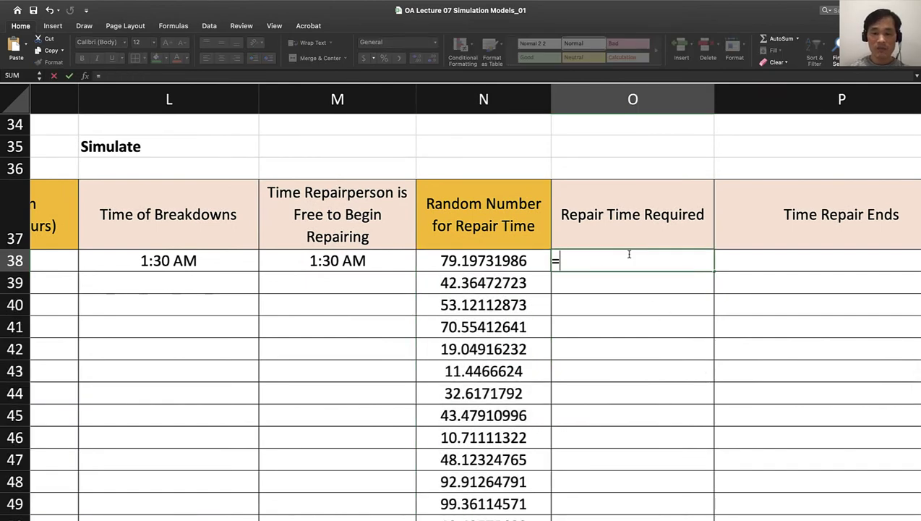
pyautogui.write('vlook')
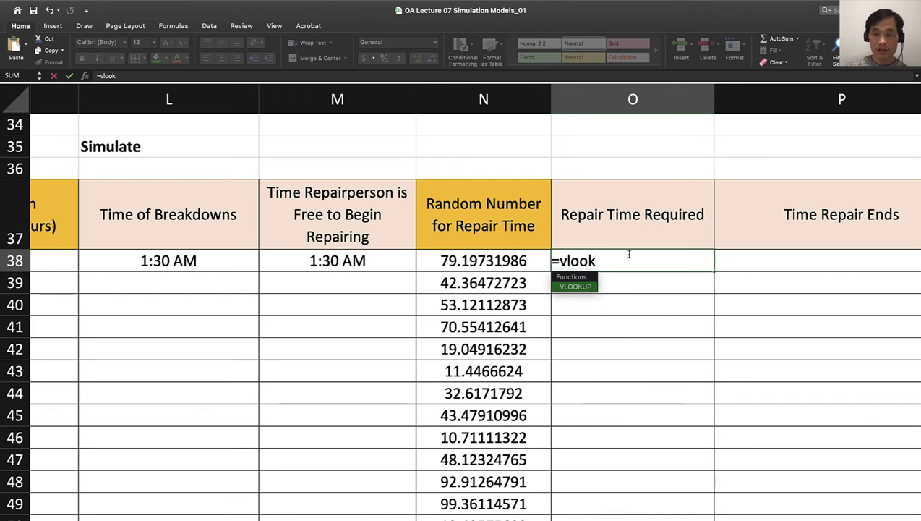
pyautogui.write('(')
pyautogui.click(505, 257)
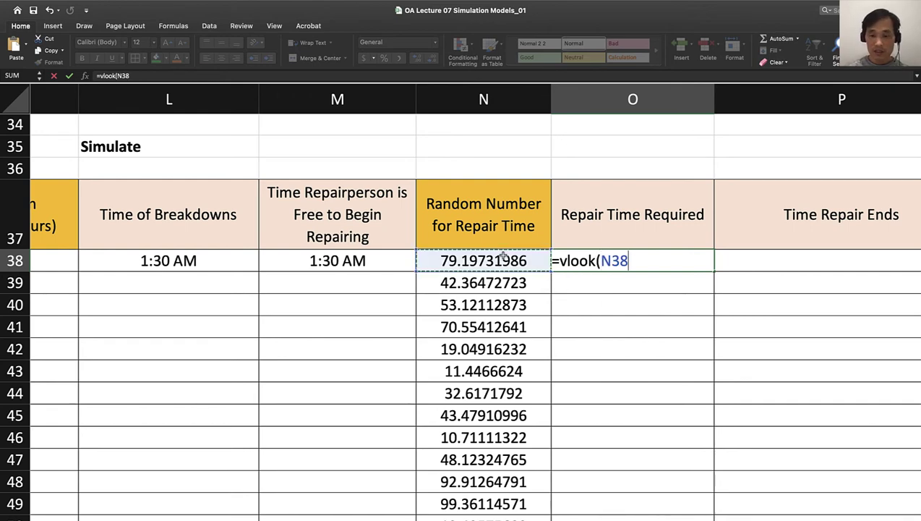
pyautogui.write(',')
# Complete the O38 lookup with table range O26:P29, column index 2 and TRUE for approximate matching
pyautogui.scroll(6, 453, 267)
pyautogui.hscroll(3, 454, 267)
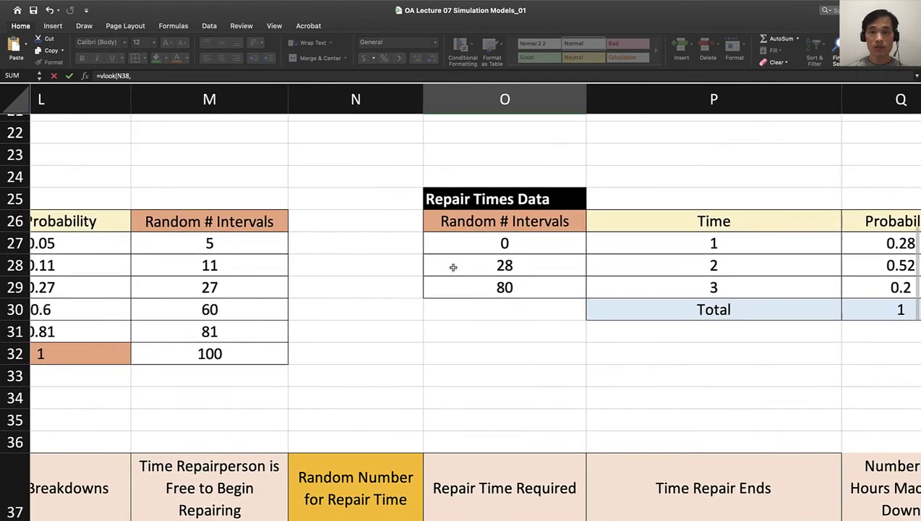
pyautogui.hscroll(2, 454, 266)
pyautogui.click(367, 222)
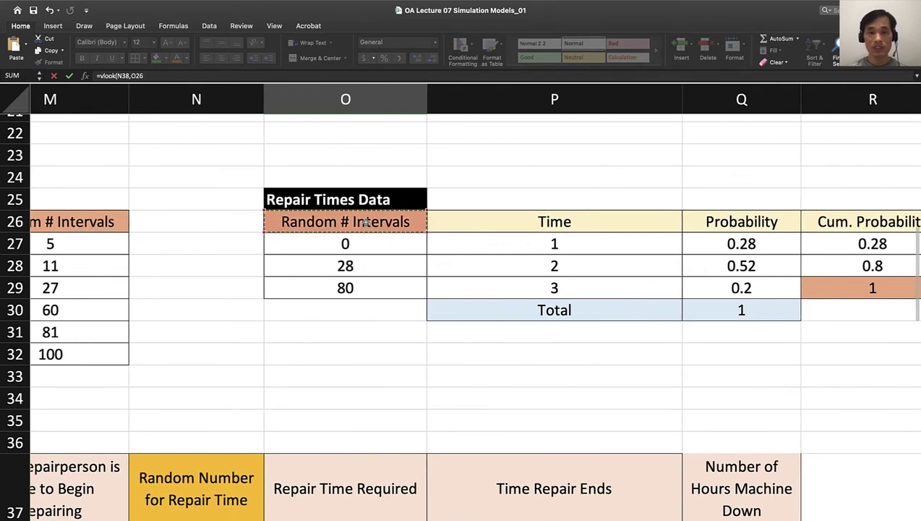
pyautogui.moveTo(367, 222); pyautogui.dragTo(541, 294)
pyautogui.write(',2,')
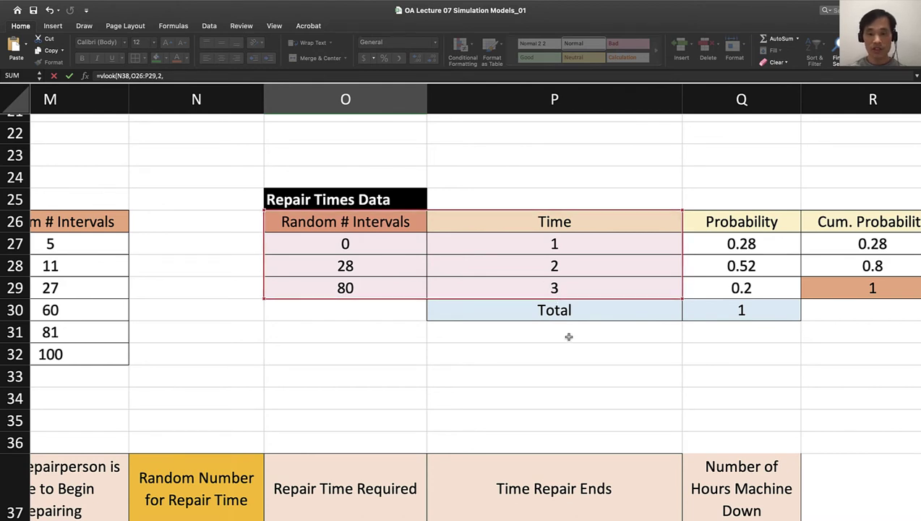
pyautogui.write('true')
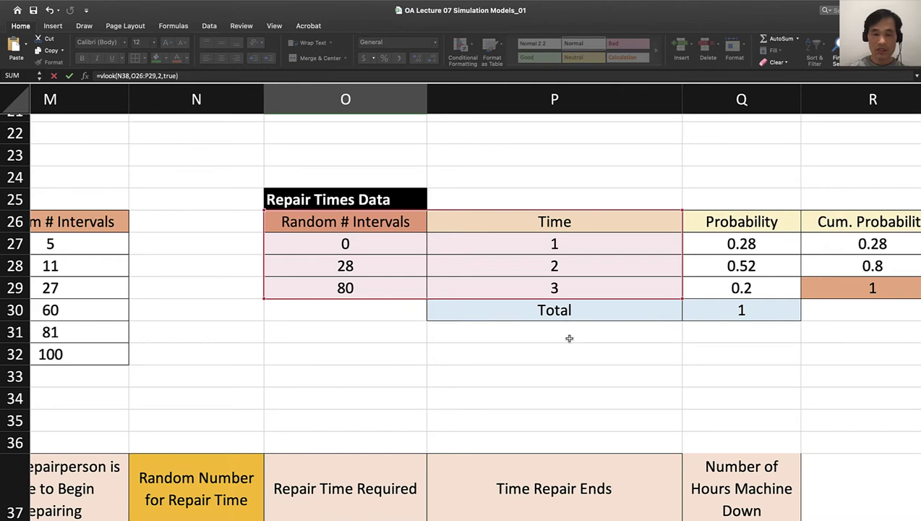
pyautogui.press('Return')
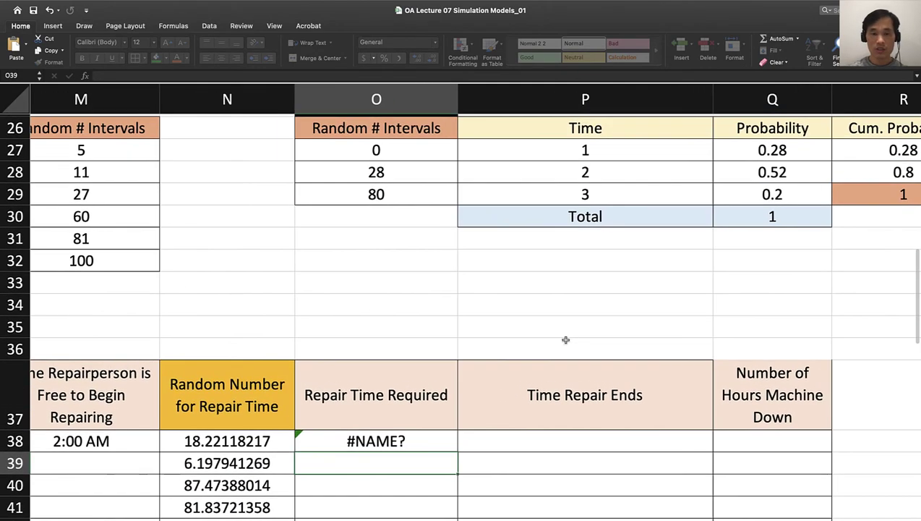
# Correct the misspelled function name in the O38 formula to VLOOKUP
pyautogui.click(385, 441)
pyautogui.doubleClick(380, 441)
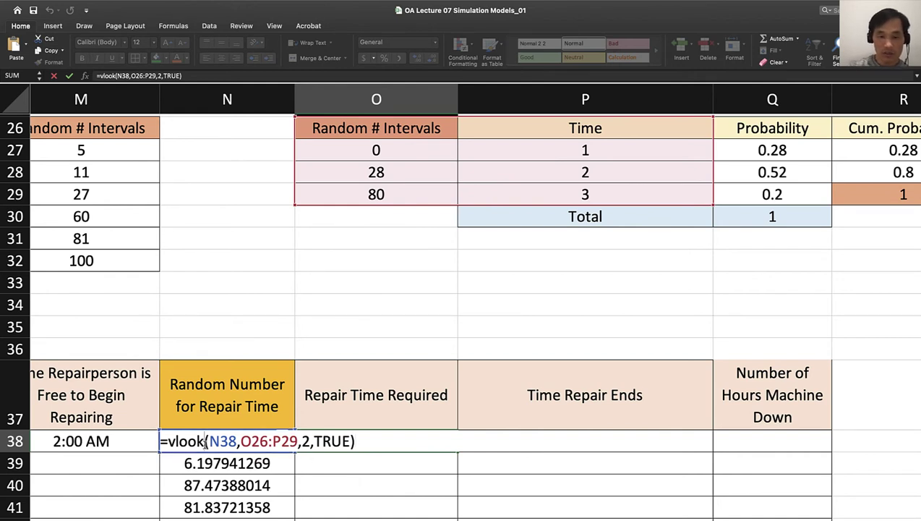
pyautogui.click(206, 442)
pyautogui.write('up')
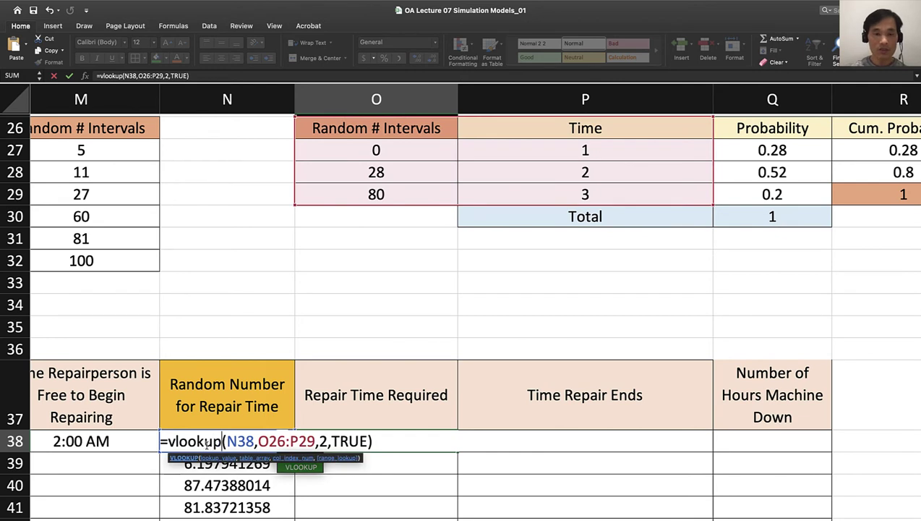
# Make the lookup table range in the O38 formula absolute as $O$26:$P$29
pyautogui.click(258, 441)
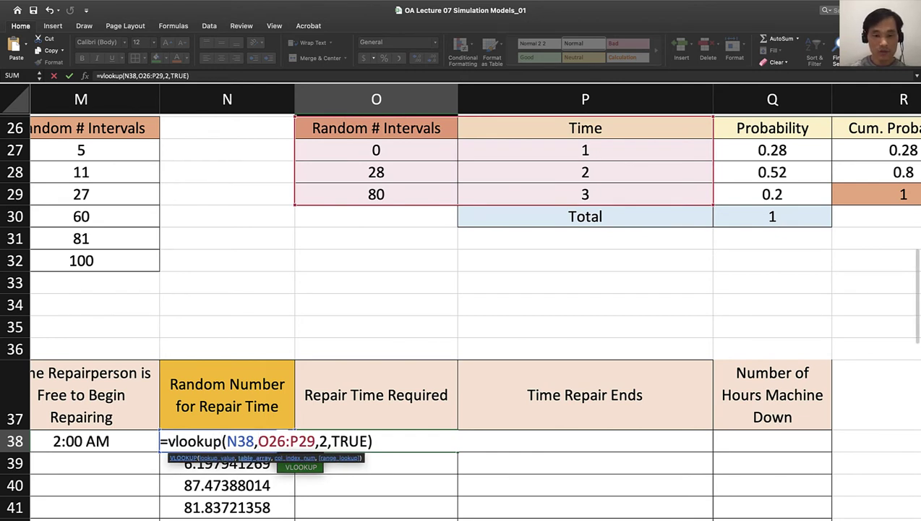
pyautogui.write('$O$')
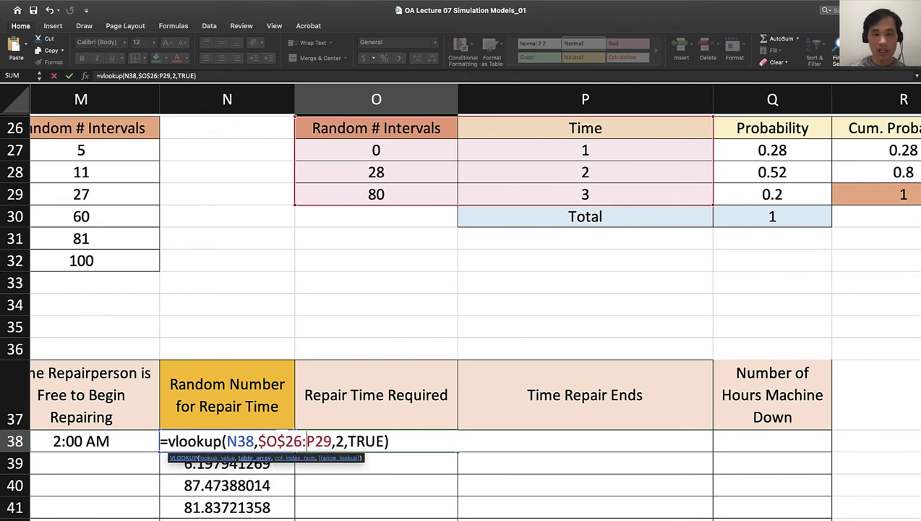
pyautogui.write('$')
pyautogui.press('Right')
pyautogui.write('$')
pyautogui.press('Return')
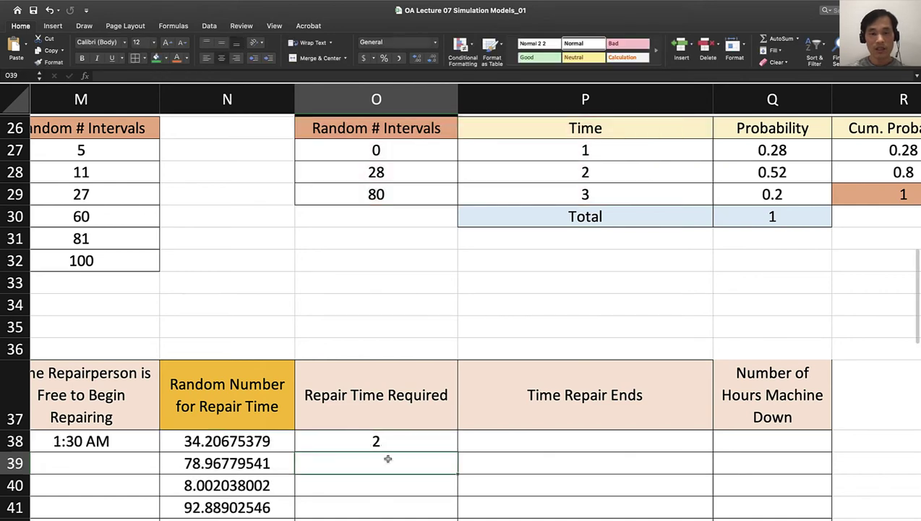
# Check the O38 repair time against the Repair Times Data table and fill its VLOOKUP formula down through O52
pyautogui.click(388, 441)
pyautogui.scroll(-2, 389, 438)
pyautogui.hscroll(-1, 388, 439)
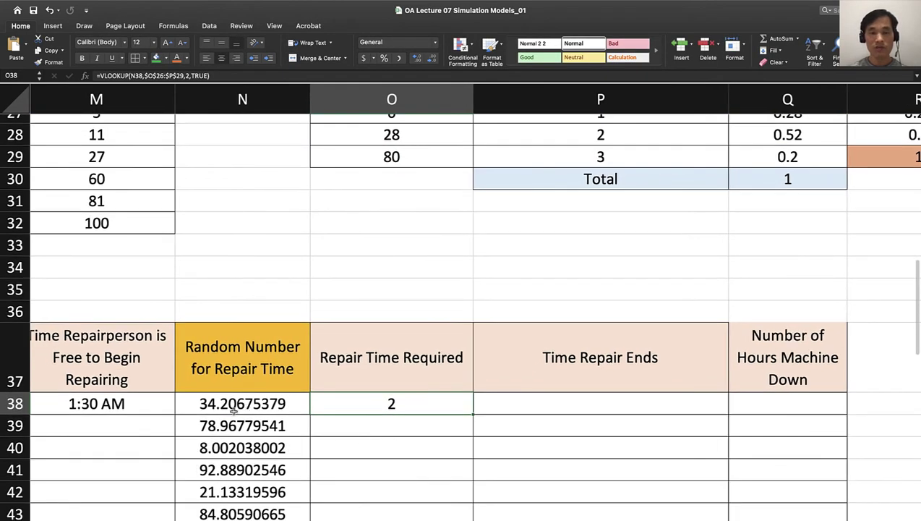
pyautogui.scroll(4, 243, 454)
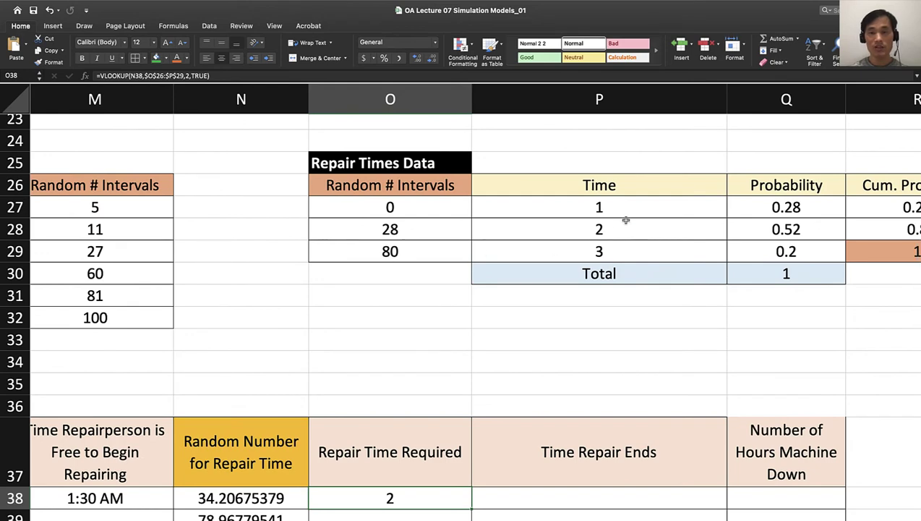
pyautogui.scroll(-6, 469, 448)
pyautogui.hscroll(-1, 457, 394)
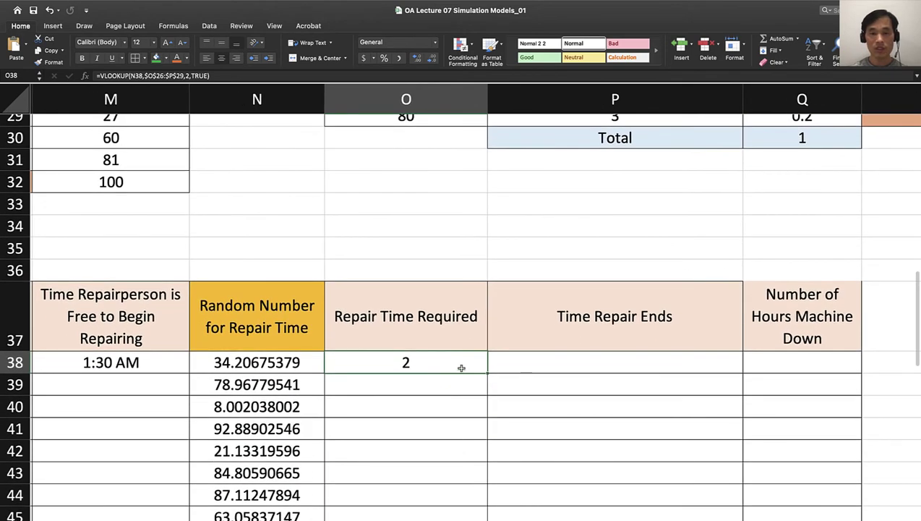
pyautogui.scroll(-7, 463, 449)
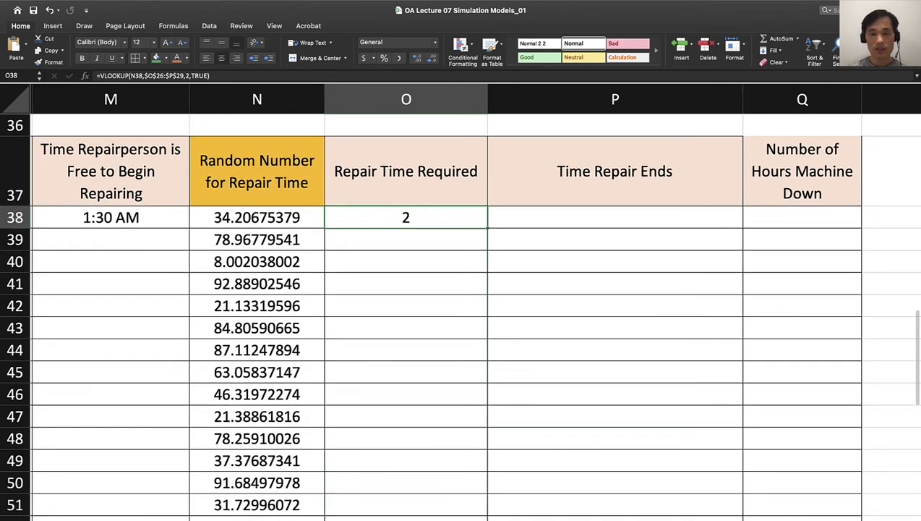
pyautogui.doubleClick(487, 228)
pyautogui.click(426, 303)
# Compare the filled repair times with their random numbers and the intervals in the Repair Times Data table
pyautogui.scroll(-3, 417, 244)
pyautogui.hscroll(-1, 417, 245)
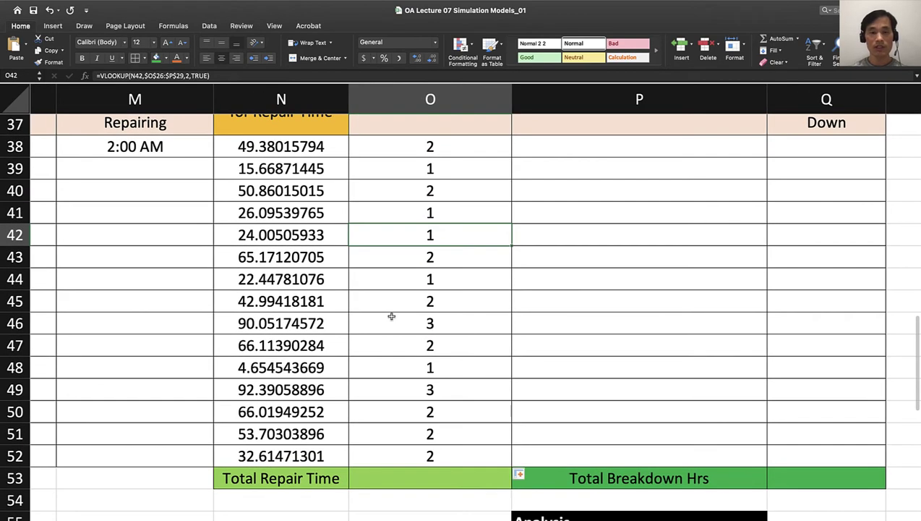
pyautogui.click(282, 323)
pyautogui.scroll(5, 471, 292)
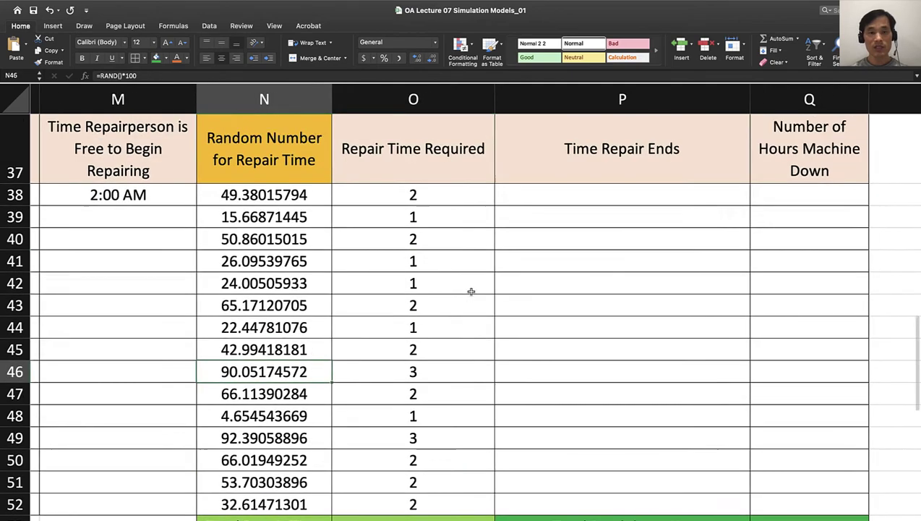
pyautogui.hscroll(1, 471, 292)
pyautogui.scroll(6, 471, 291)
pyautogui.hscroll(1, 471, 291)
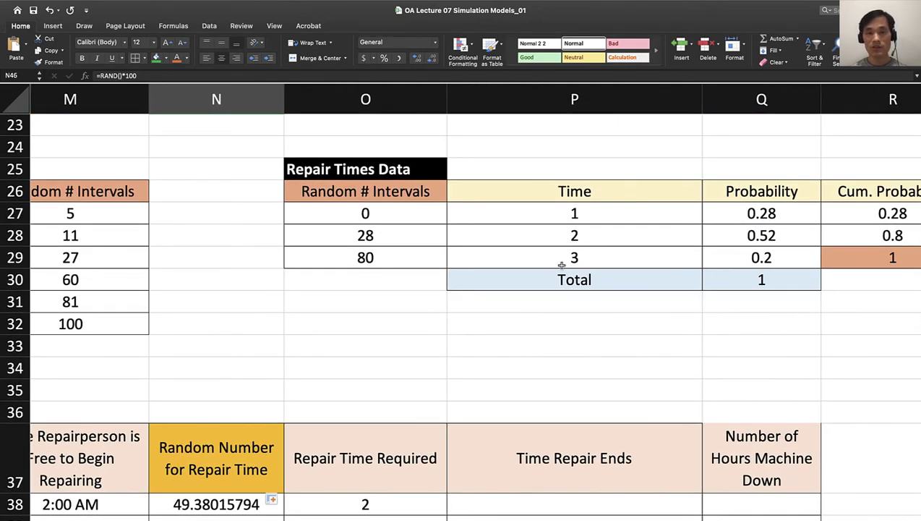
pyautogui.scroll(-10, 478, 377)
pyautogui.hscroll(1, 465, 376)
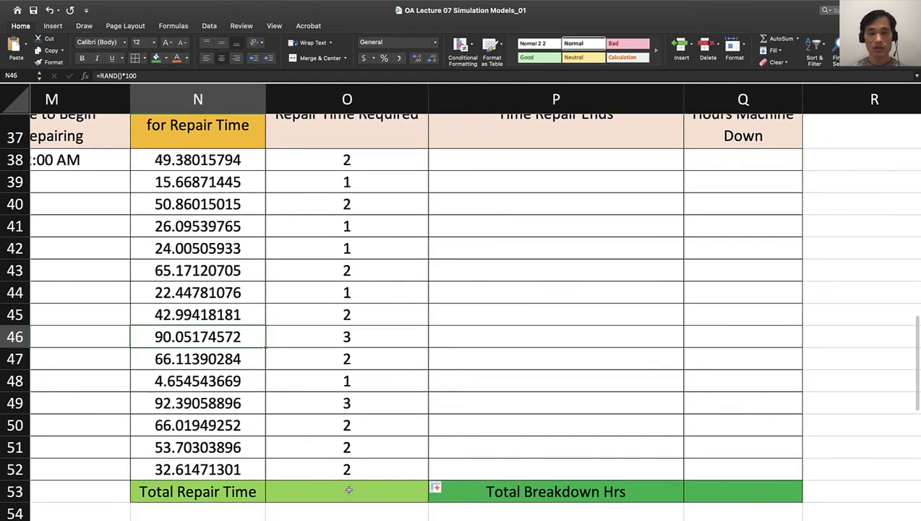
# Calculate the first repair end time by entering =M38+TIME(O38,0,0) in P38, and check it against the repair start time in M38
pyautogui.scroll(3, 331, 441)
pyautogui.hscroll(1, 331, 441)
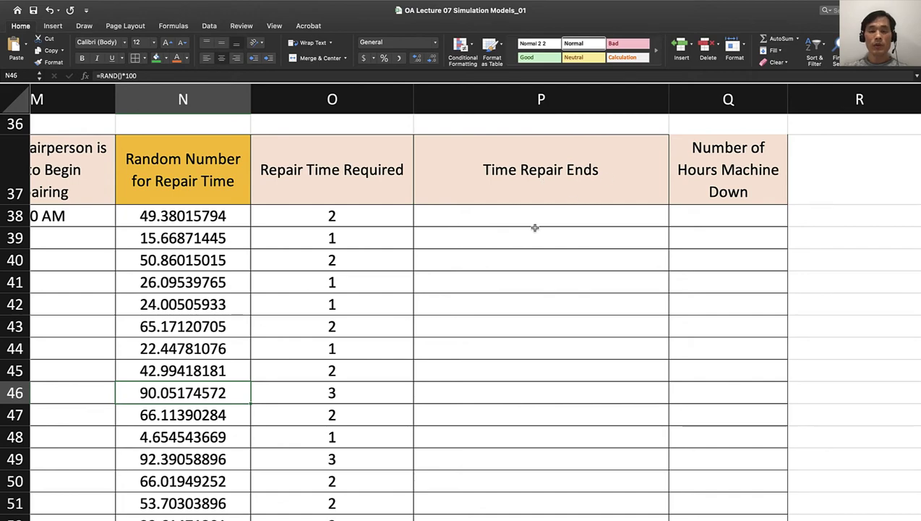
pyautogui.scroll(2, 466, 304)
pyautogui.hscroll(-1, 466, 304)
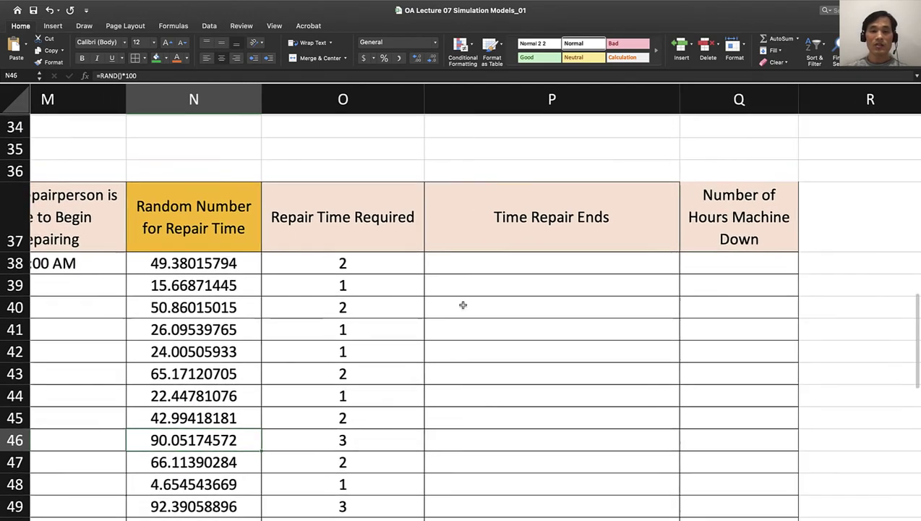
pyautogui.click(530, 259)
pyautogui.hscroll(-5, 530, 258)
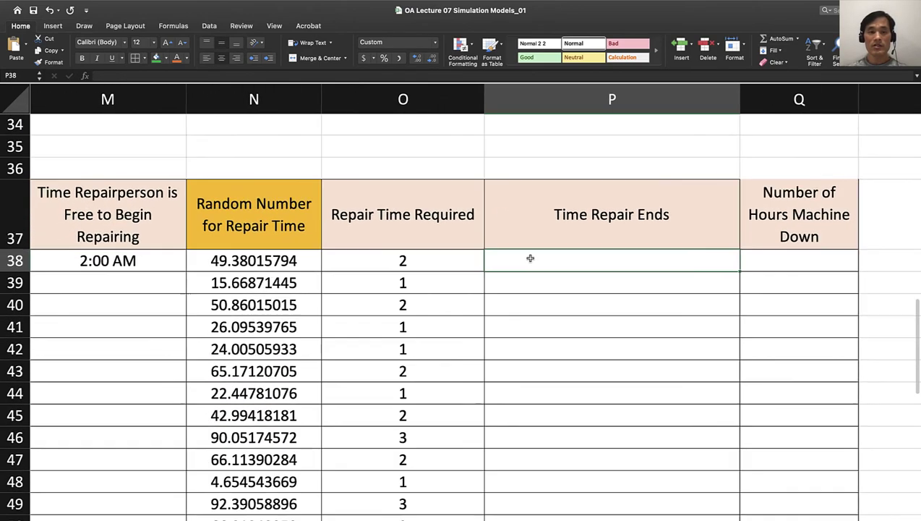
pyautogui.scroll(-1, 530, 258)
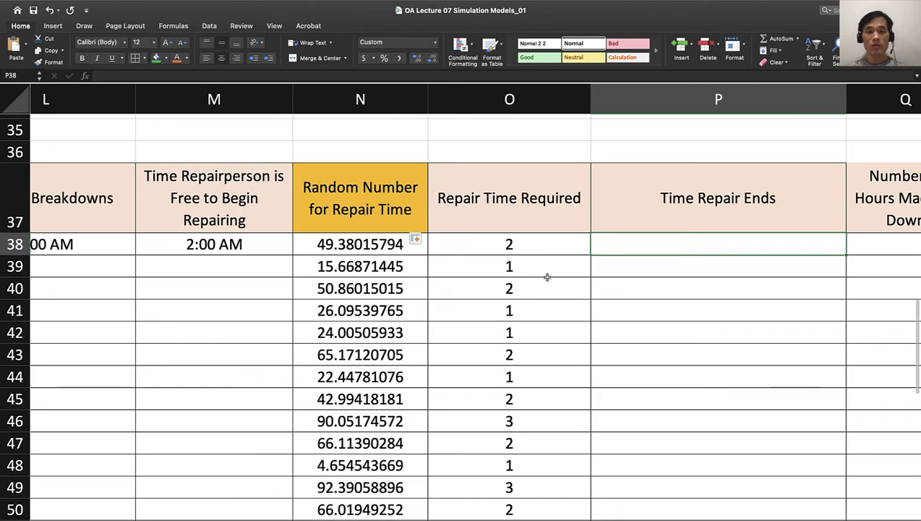
pyautogui.hscroll(-3, 233, 245)
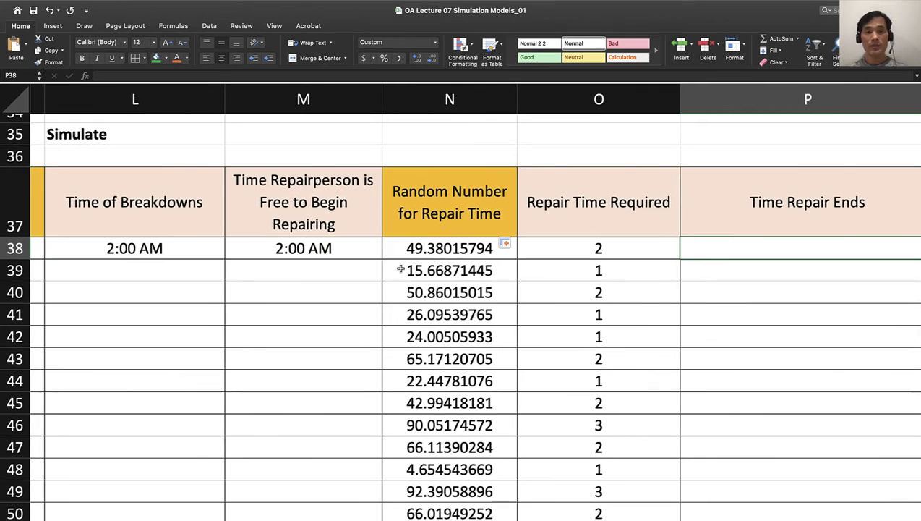
pyautogui.hscroll(4, 460, 263)
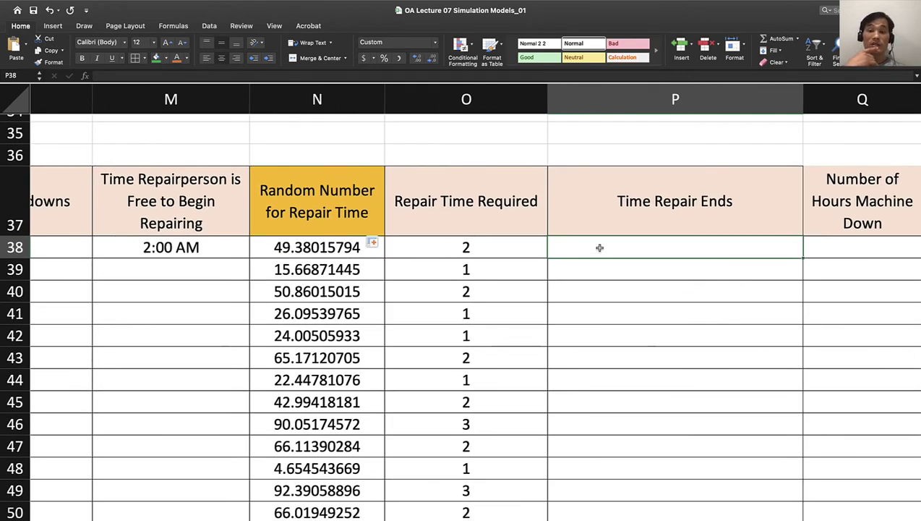
pyautogui.scroll(-5, 477, 354)
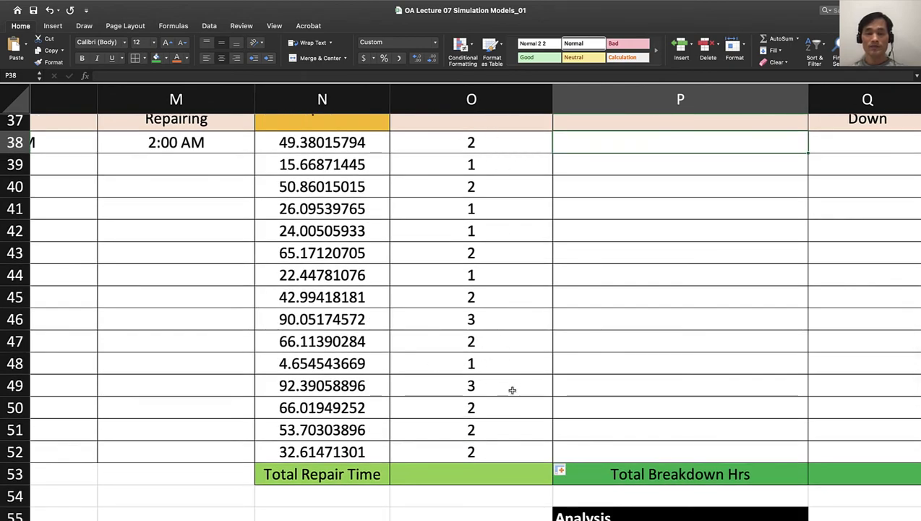
pyautogui.scroll(5, 532, 307)
pyautogui.hscroll(1, 532, 307)
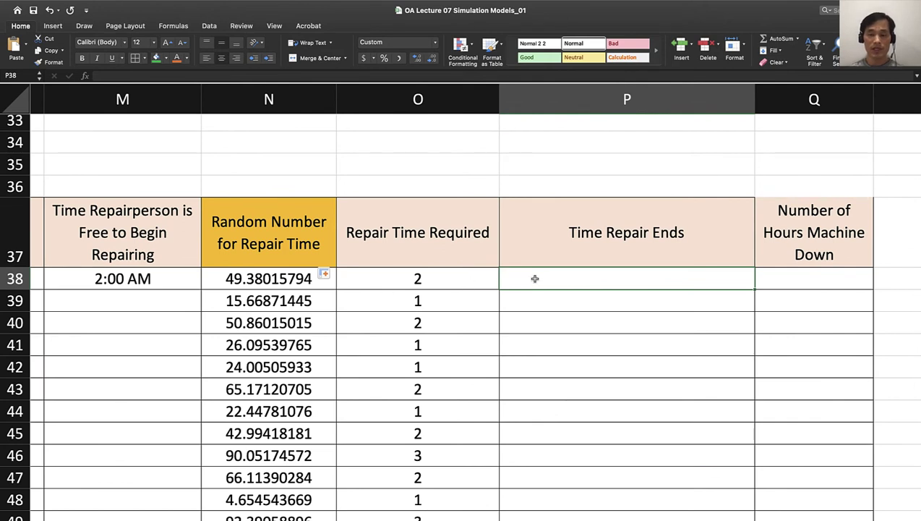
pyautogui.write('=')
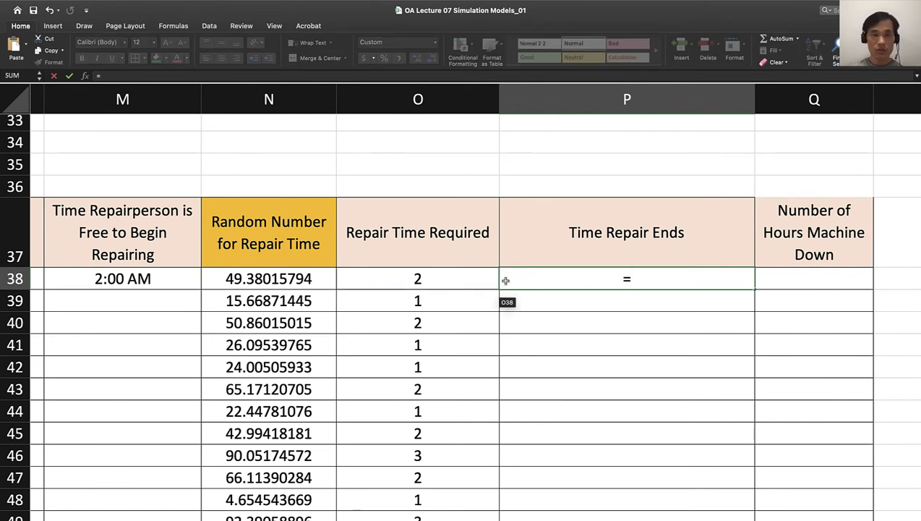
pyautogui.click(126, 279)
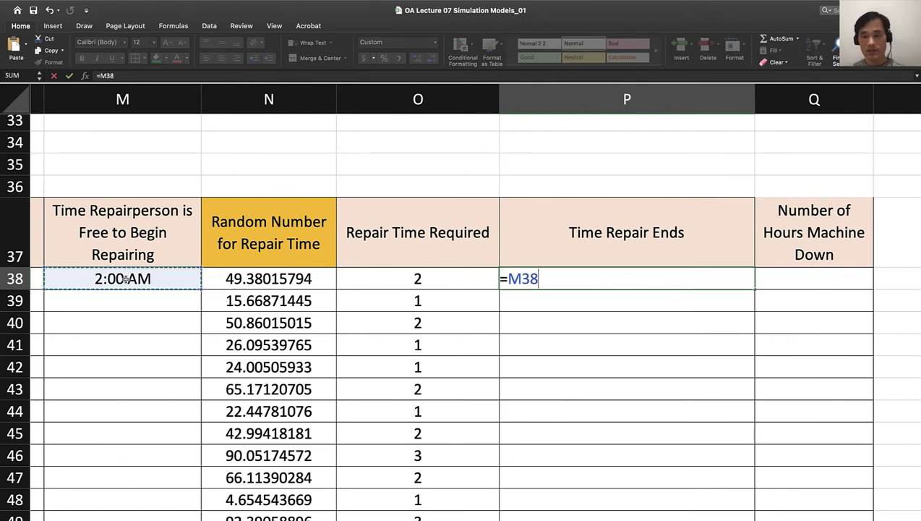
pyautogui.write('+time(')
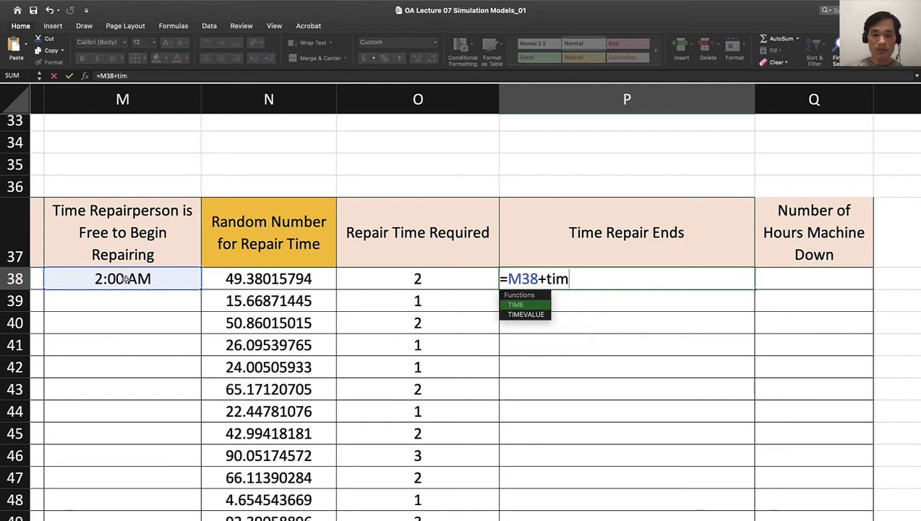
pyautogui.click(403, 277)
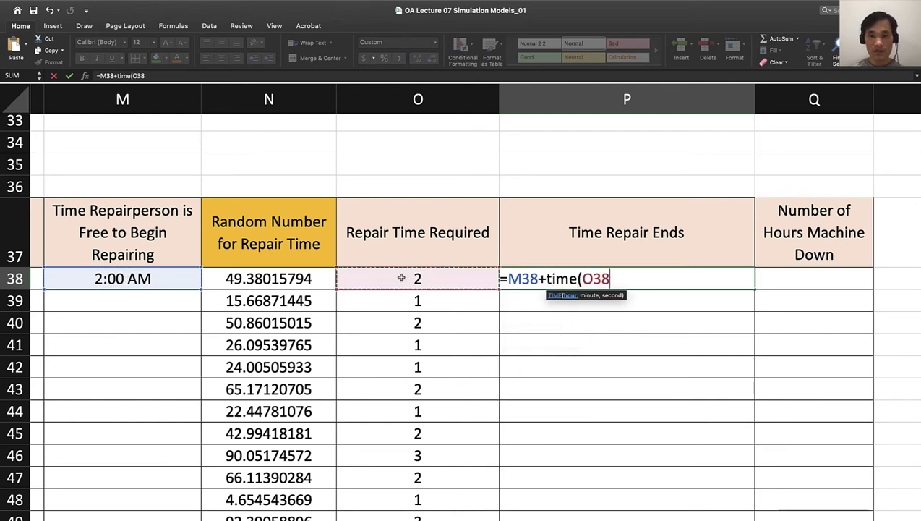
pyautogui.write(',0')
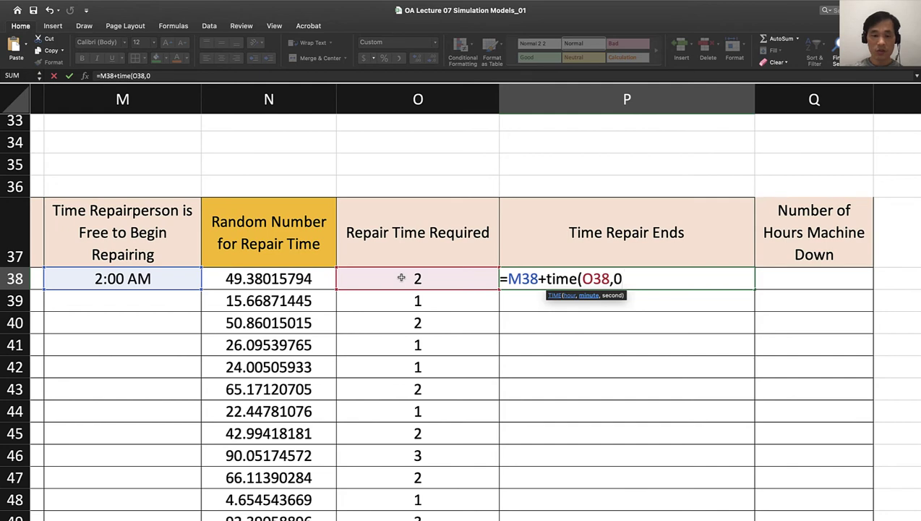
pyautogui.write(',0)')
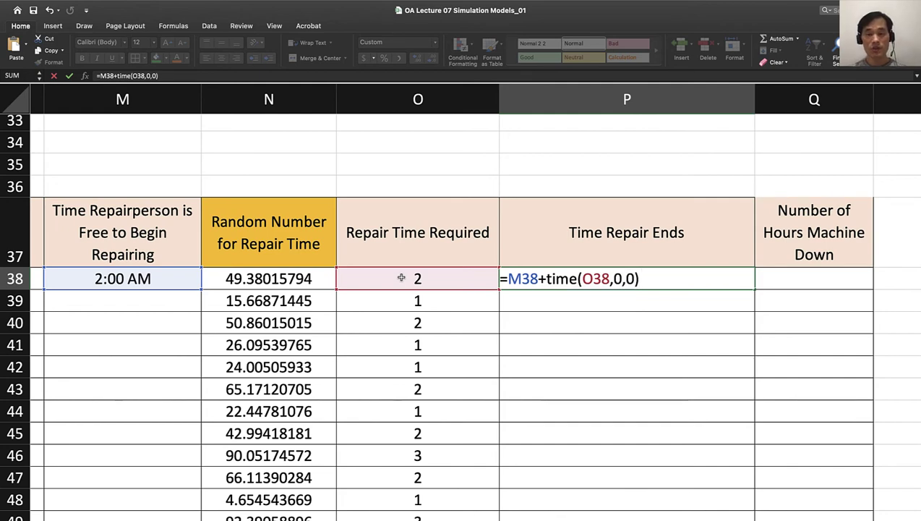
pyautogui.press('Return')
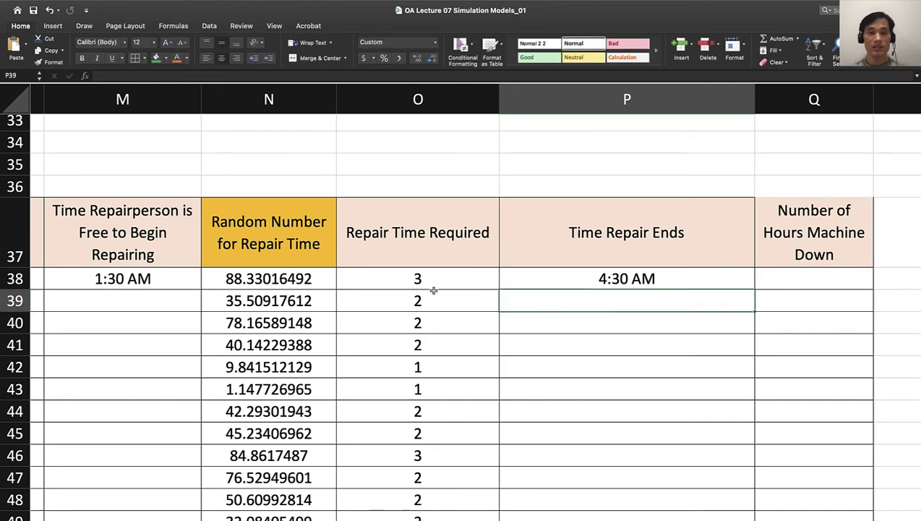
pyautogui.click(112, 284)
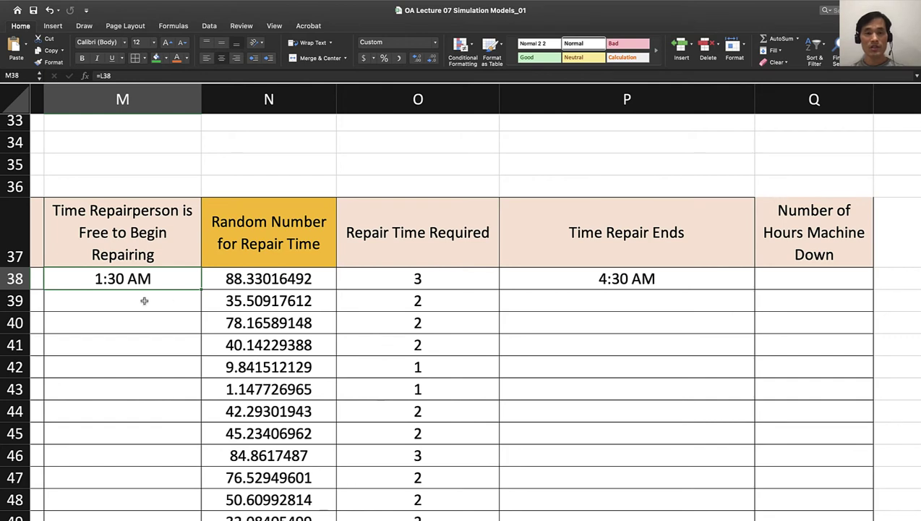
pyautogui.click(658, 282)
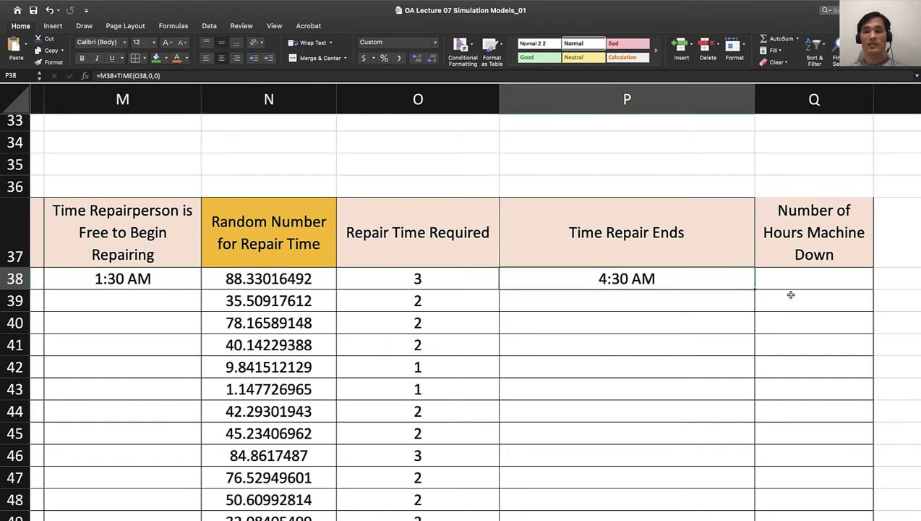
# Calculate the first machine downtime in Q38 as the repair end time minus the breakdown time, using =P38-L38
pyautogui.click(813, 287)
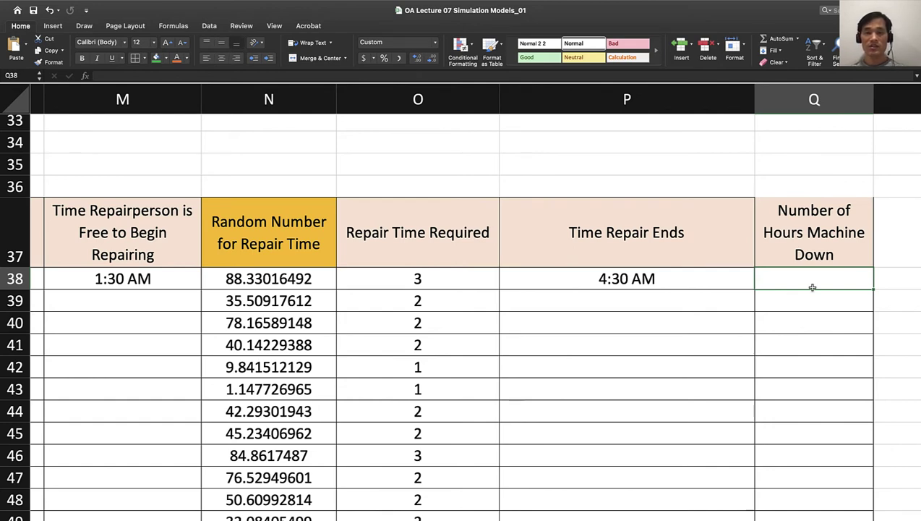
pyautogui.write('=')
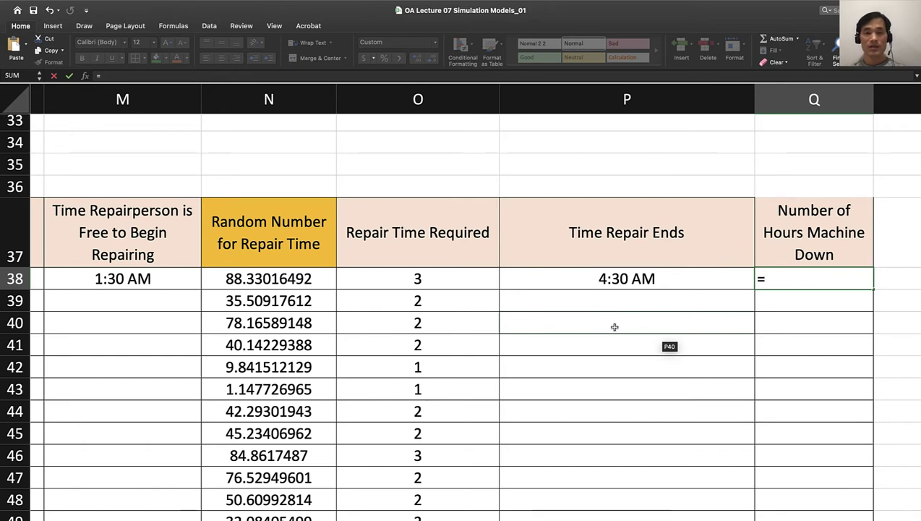
pyautogui.click(620, 277)
pyautogui.write('-')
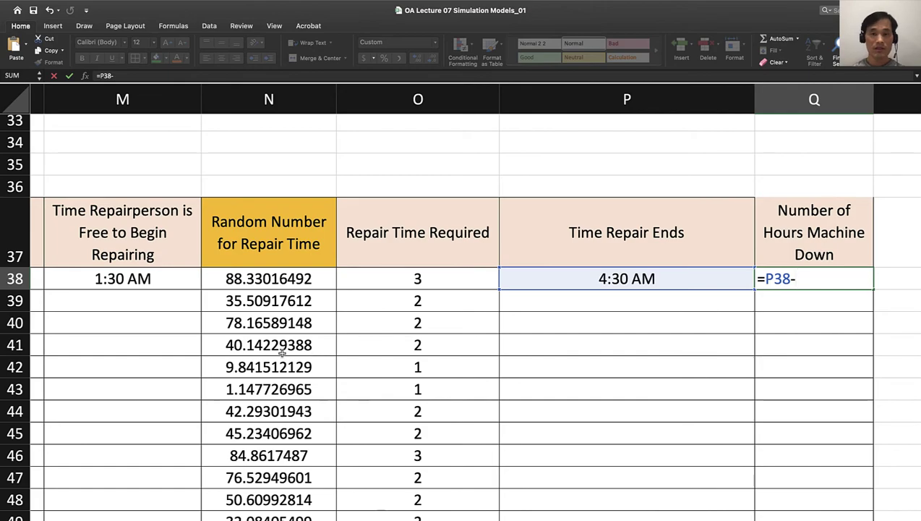
pyautogui.hscroll(-3, 316, 352)
pyautogui.scroll(1, 316, 352)
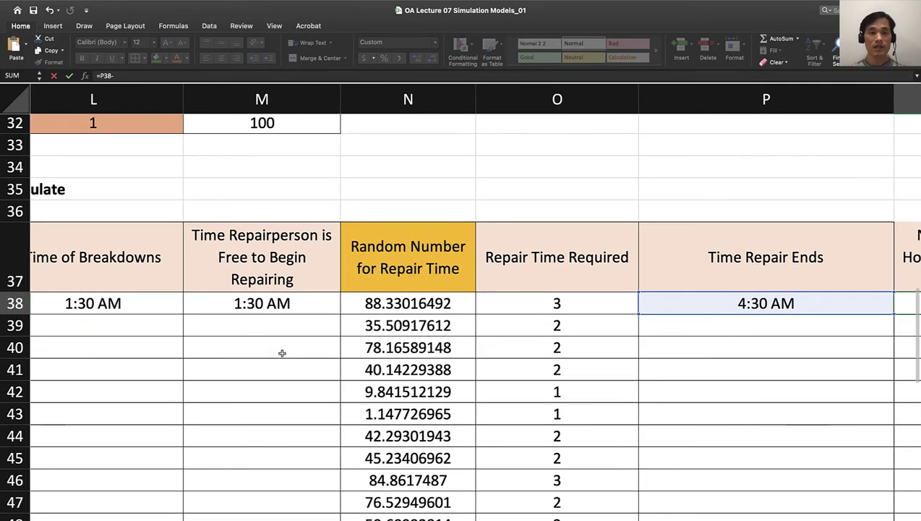
pyautogui.hscroll(-2, 282, 352)
pyautogui.scroll(1, 282, 352)
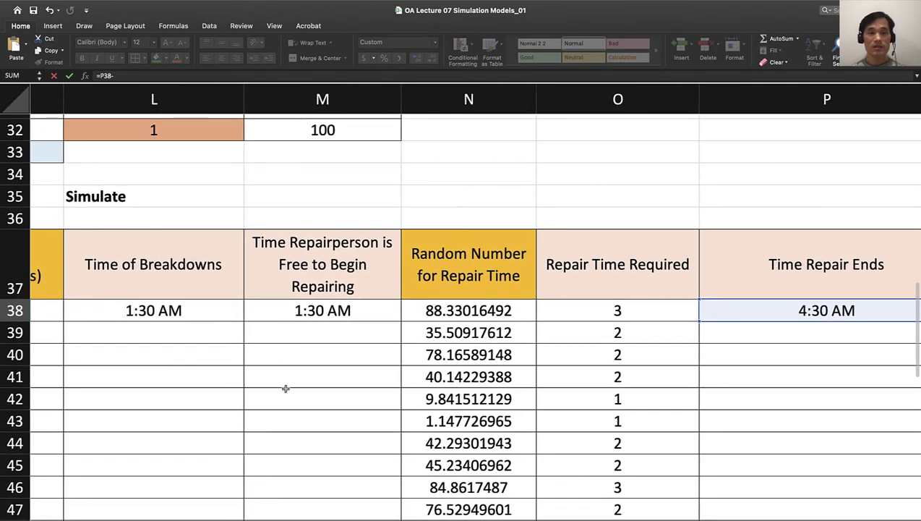
pyautogui.hscroll(3, 300, 391)
pyautogui.scroll(-1, 300, 390)
pyautogui.hscroll(-3, 303, 393)
pyautogui.scroll(-1, 302, 393)
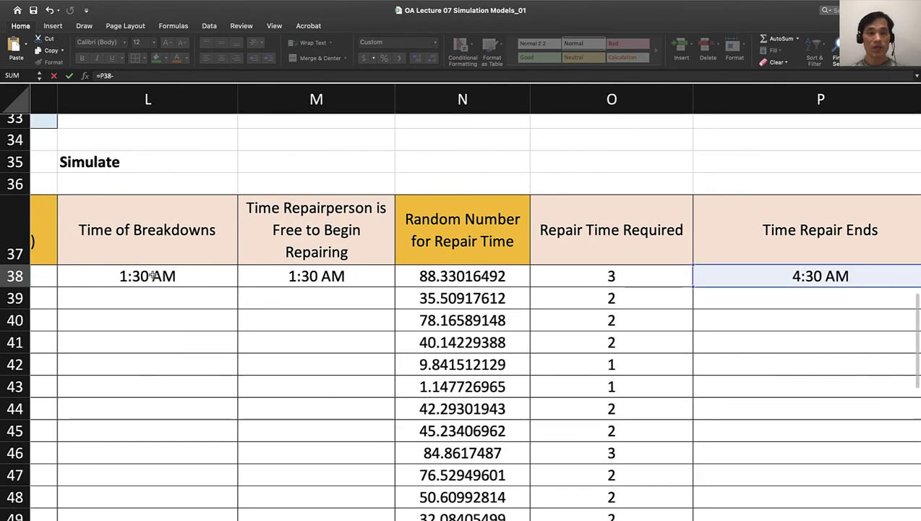
pyautogui.click(152, 276)
pyautogui.press('Return')
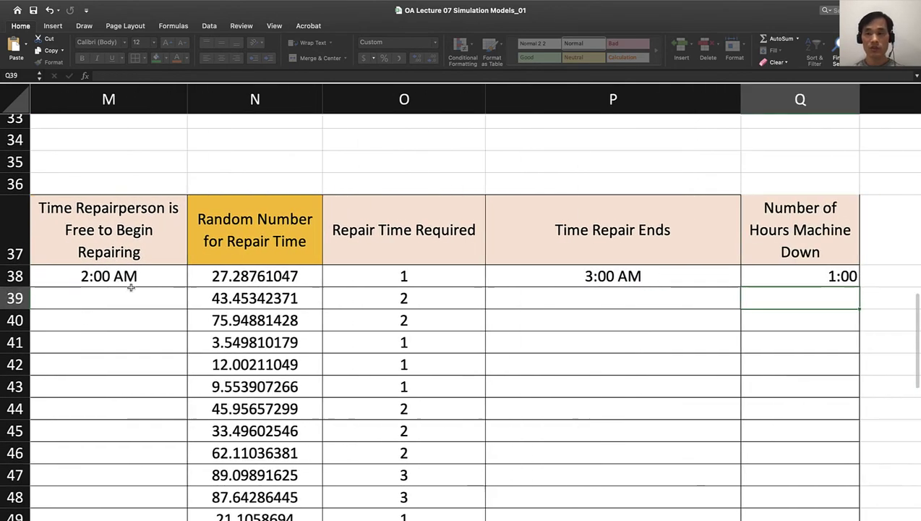
# Check the downtime in Q38 against the breakdown time in L38 and the repair end time in P38
pyautogui.hscroll(-5, 398, 355)
pyautogui.scroll(-1, 398, 356)
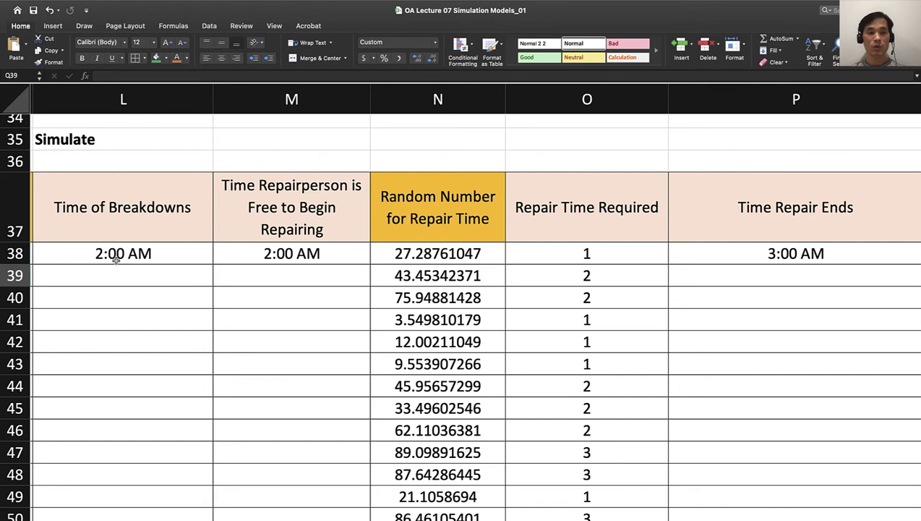
pyautogui.hscroll(5, 839, 326)
pyautogui.scroll(-1, 843, 329)
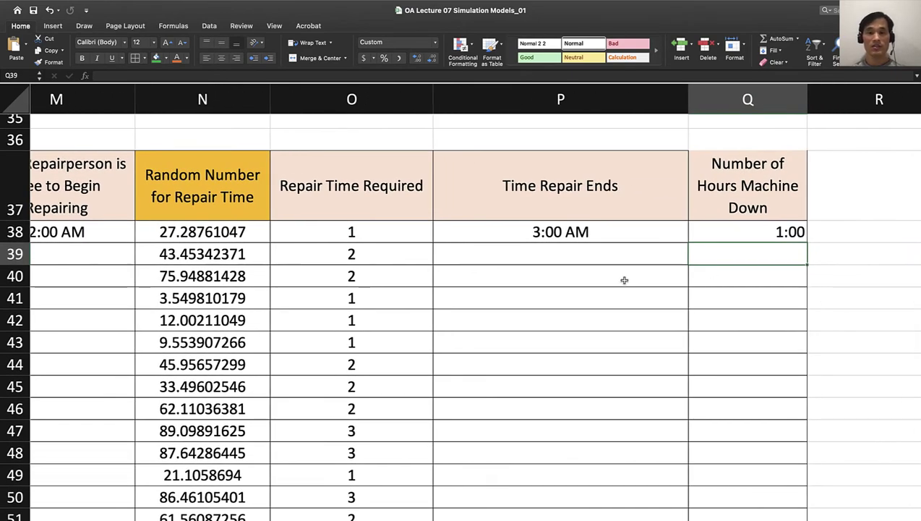
# Start a formula in L39 for the second time of breakdown
pyautogui.hscroll(-2, 624, 280)
pyautogui.hscroll(-1, 624, 280)
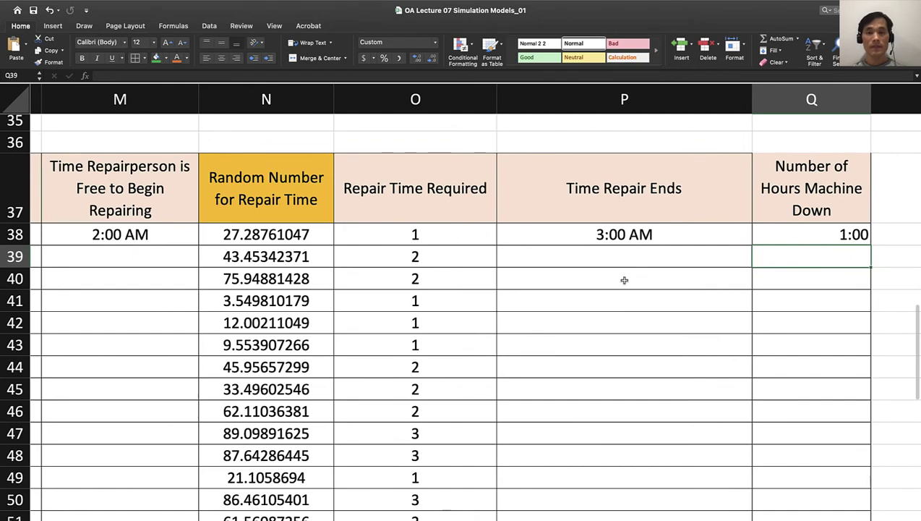
pyautogui.hscroll(-6, 624, 280)
pyautogui.scroll(1, 624, 279)
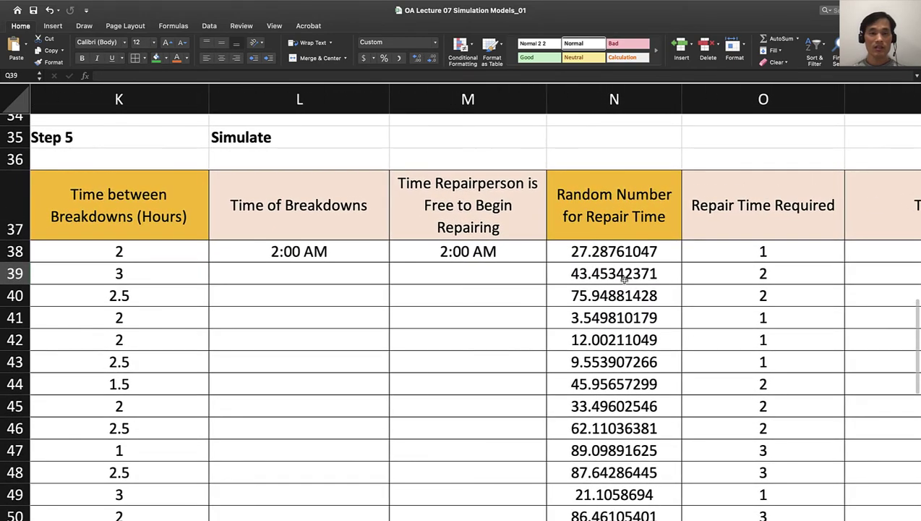
pyautogui.click(277, 276)
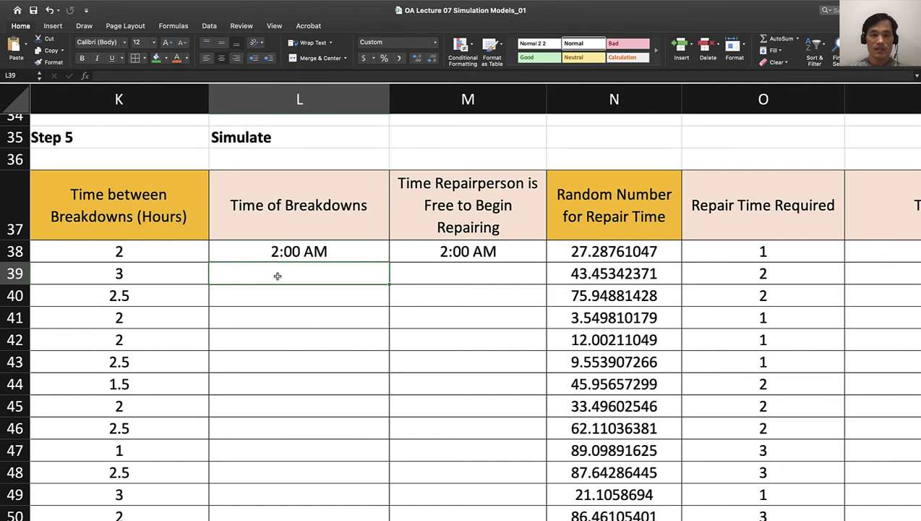
pyautogui.hscroll(-3, 277, 275)
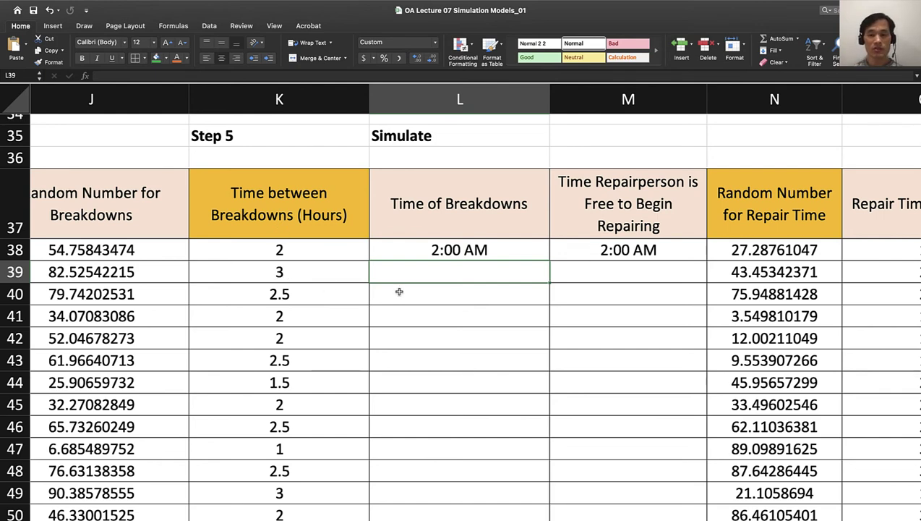
pyautogui.write('=')
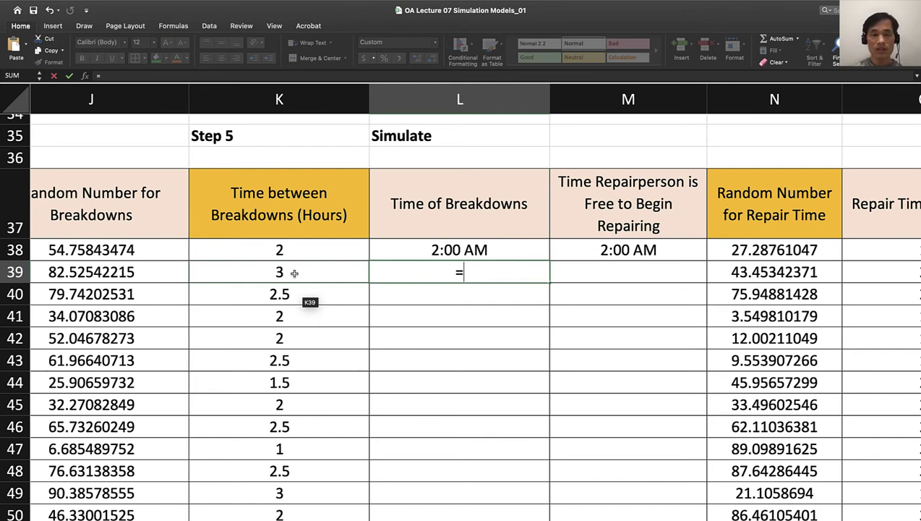
pyautogui.write('time')
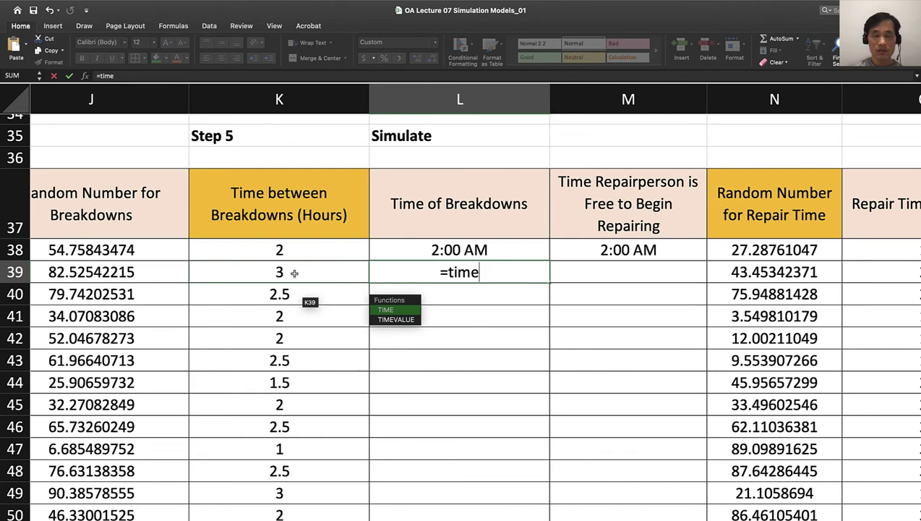
pyautogui.press('BackSpace')
pyautogui.press('BackSpace')
pyautogui.press('BackSpace')
pyautogui.press('BackSpace')
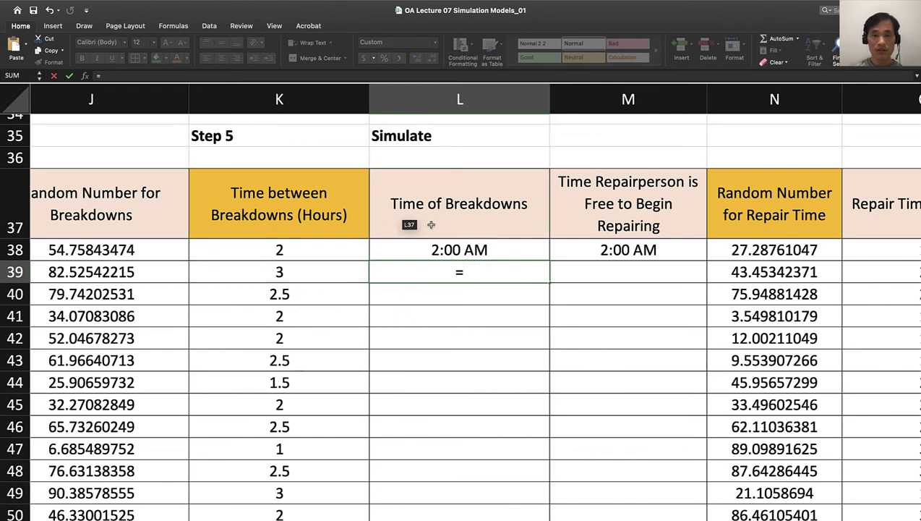
# Build the L39 formula as the previous breakdown time L38 plus TIME, with K39 as the hours argument
pyautogui.click(433, 249)
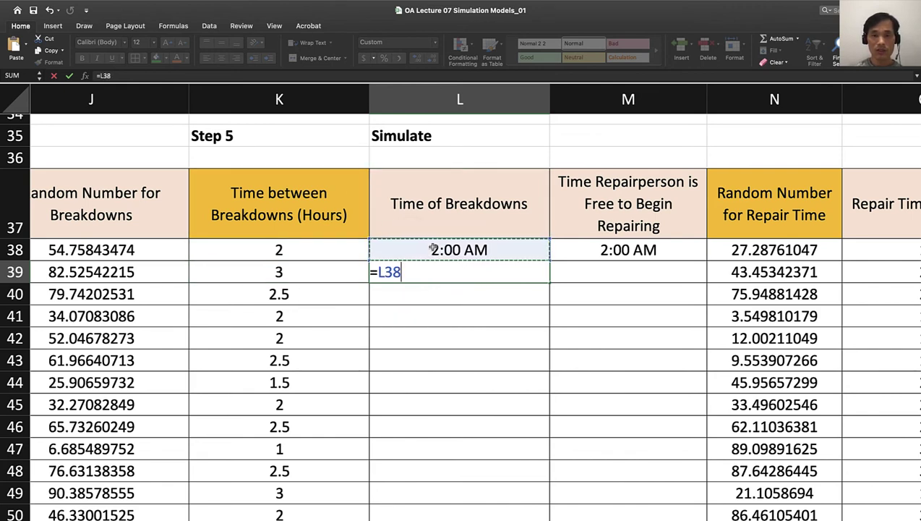
pyautogui.write('+')
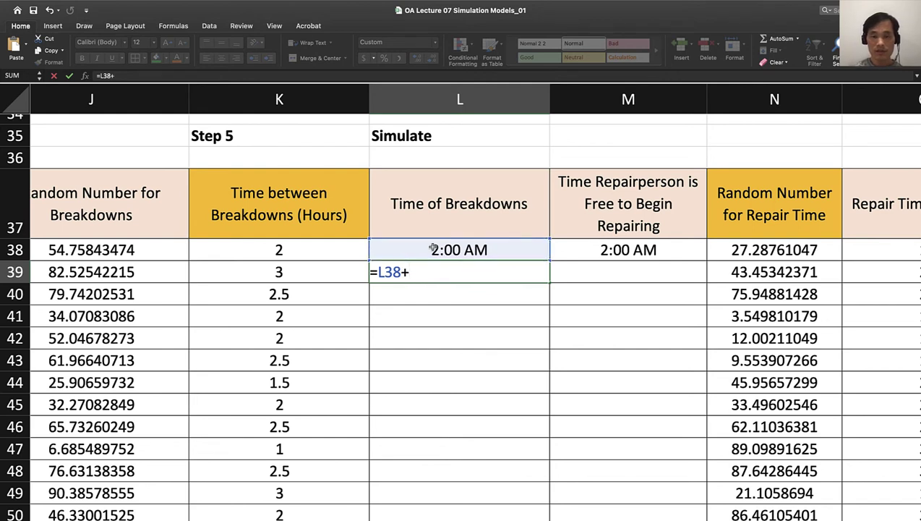
pyautogui.write('time(')
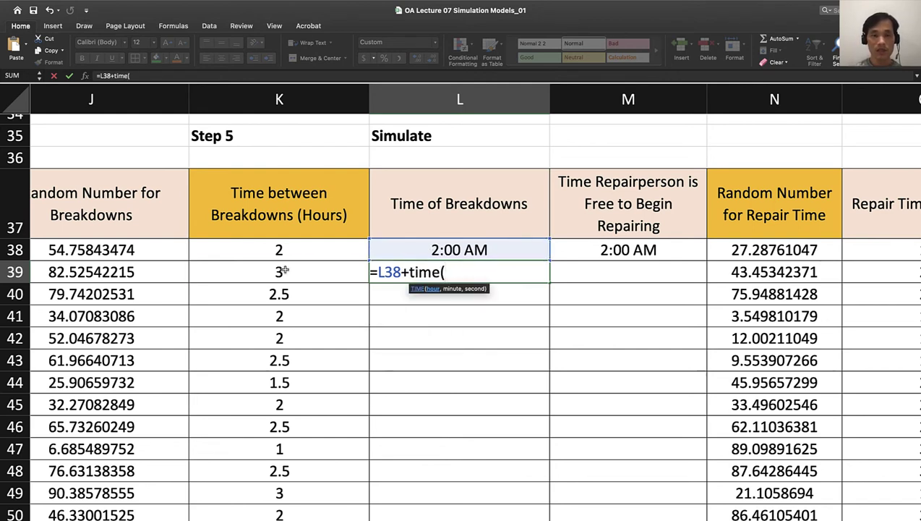
pyautogui.click(283, 270)
pyautogui.write(')')
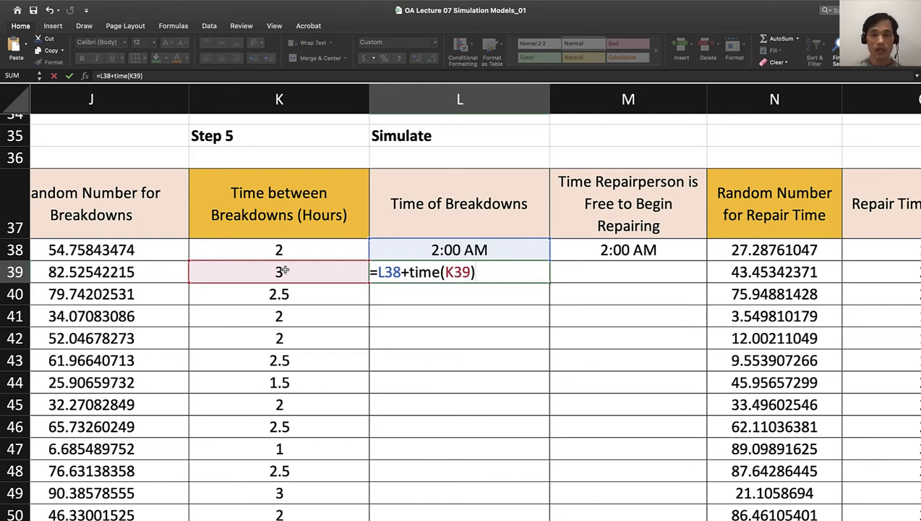
pyautogui.press('BackSpace')
pyautogui.write(',')
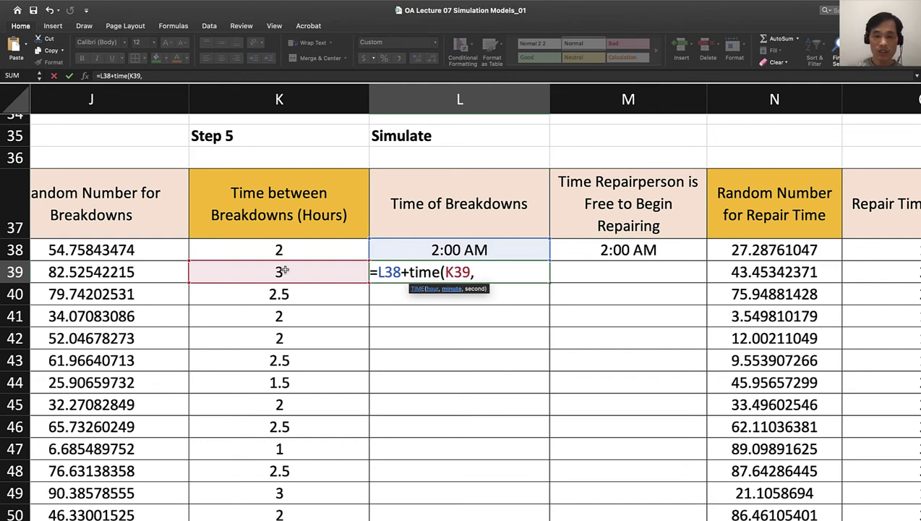
# In the minutes argument, add an IF test on whether the last two characters of K39 are ".5", using RIGHT(K39,2)=".5"
pyautogui.write('0')
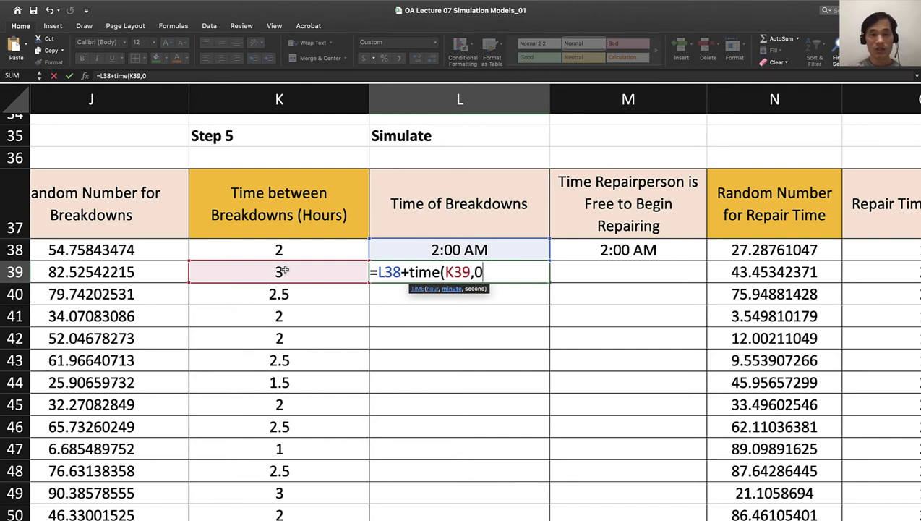
pyautogui.press('BackSpace')
pyautogui.write('if')
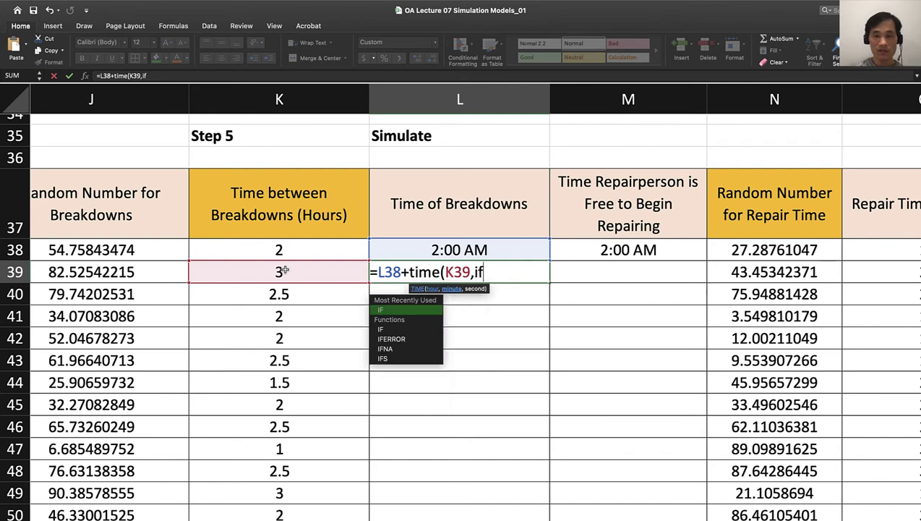
pyautogui.write('(')
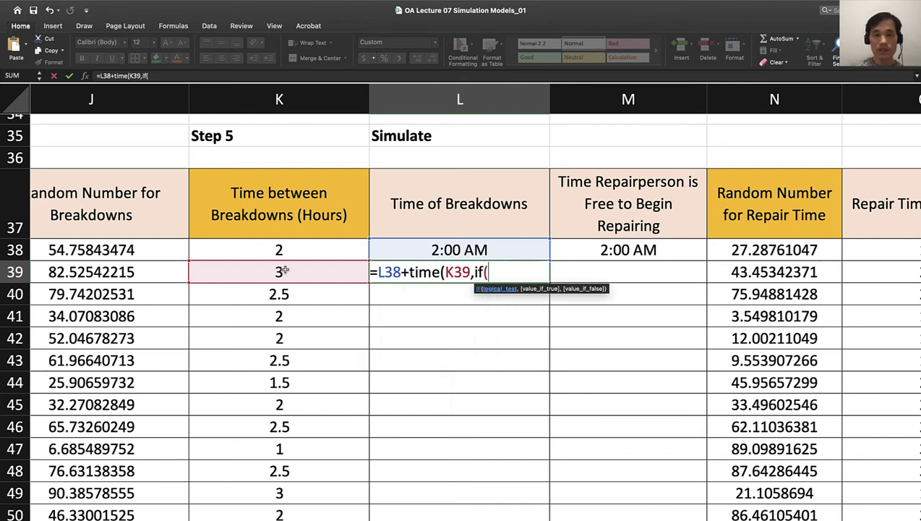
pyautogui.click(300, 272)
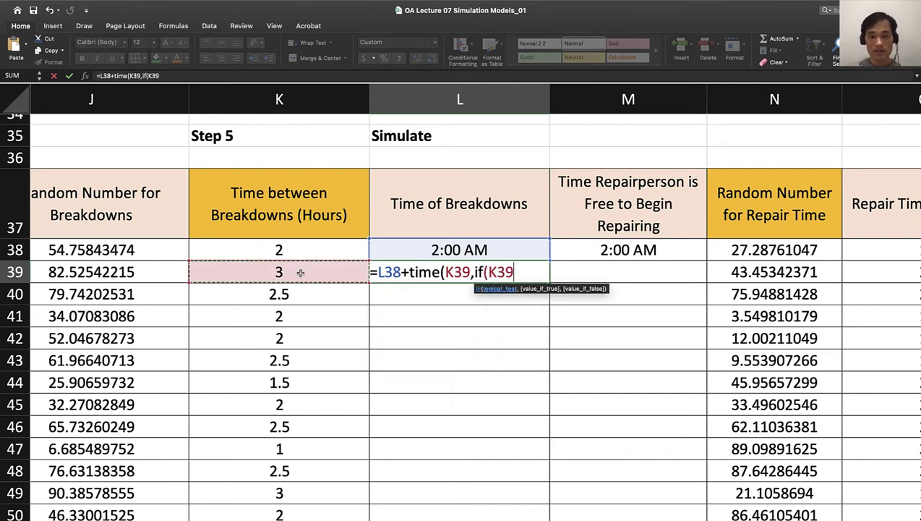
pyautogui.press('BackSpace')
pyautogui.press('BackSpace')
pyautogui.press('BackSpace')
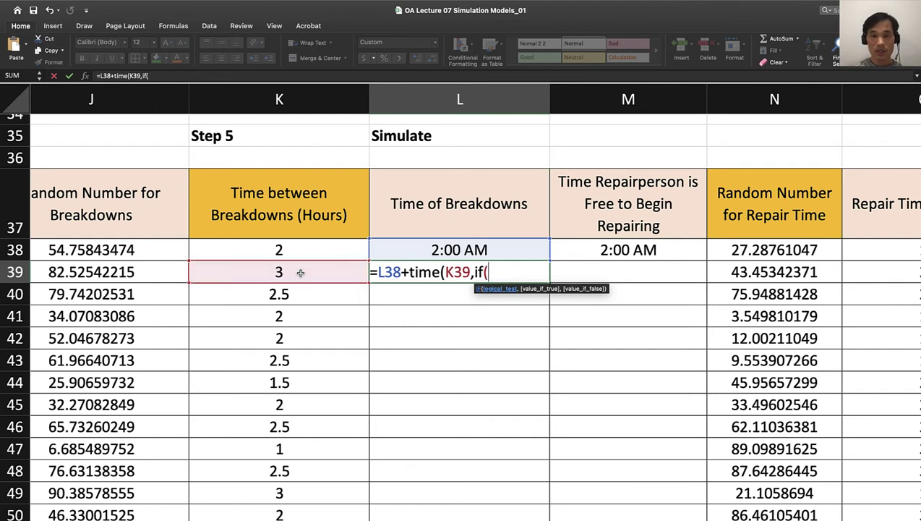
pyautogui.write('right(')
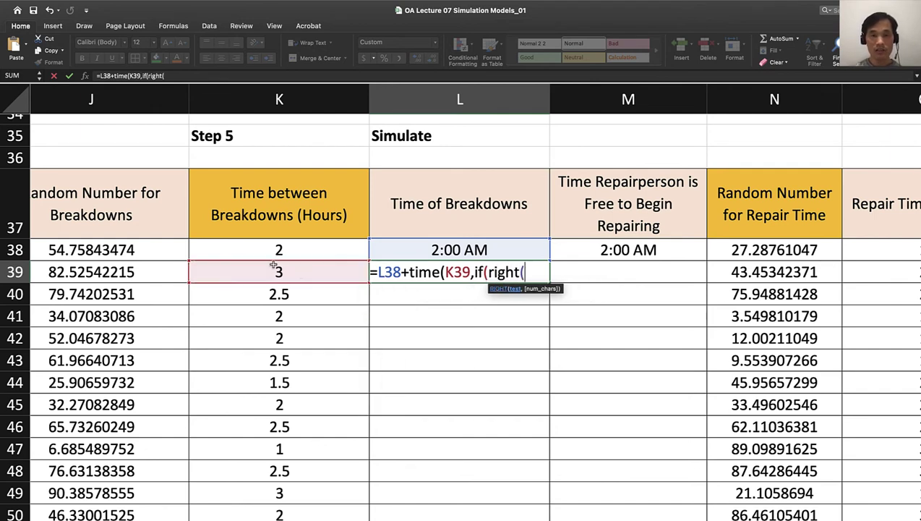
pyautogui.click(280, 272)
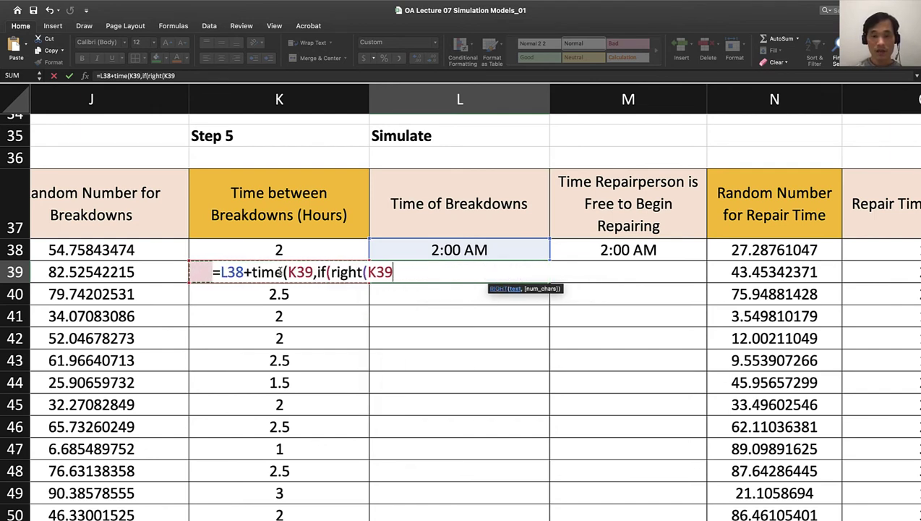
pyautogui.write(',')
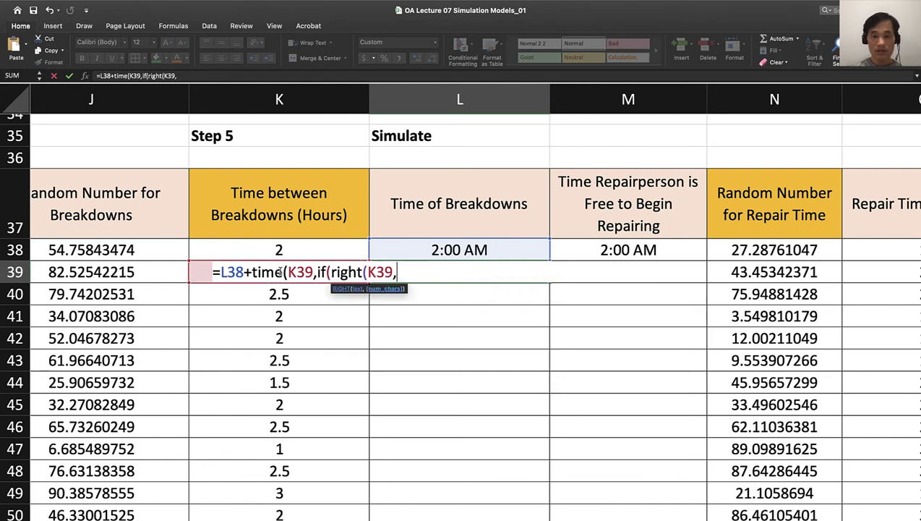
pyautogui.write('2)=')
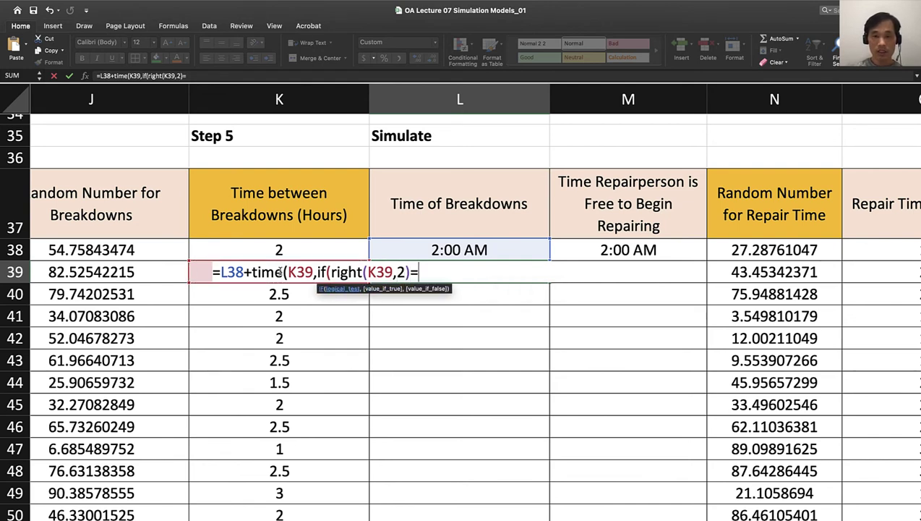
pyautogui.write('".5')
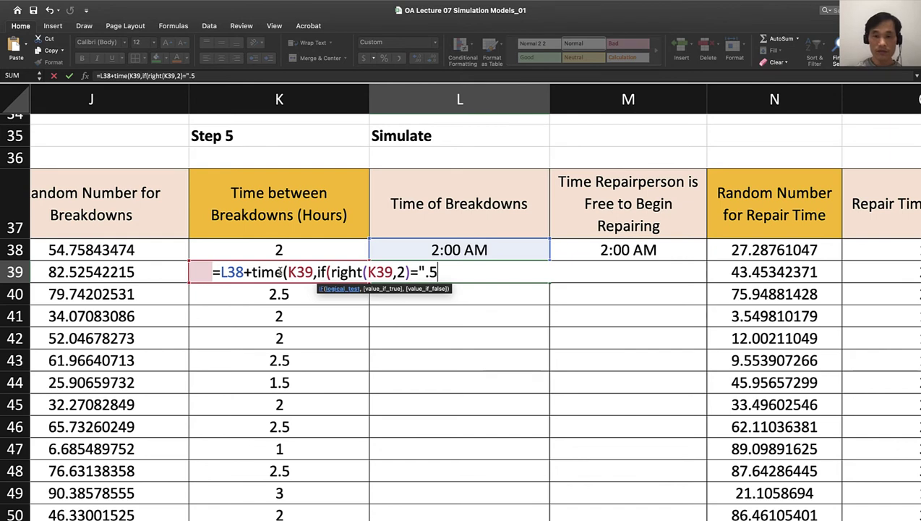
pyautogui.write('",')
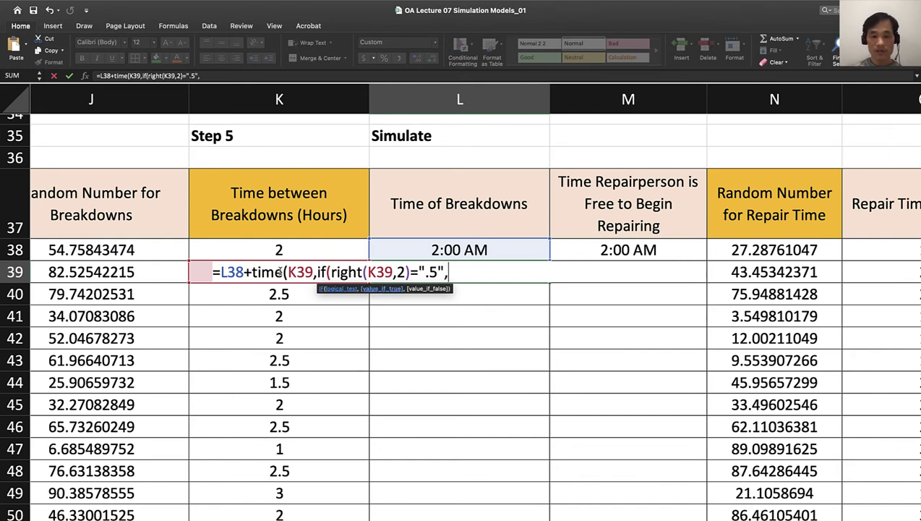
# Complete the L39 formula with 30 minutes if true, 0 if false and 0 seconds, and enter it
pyautogui.write('30')
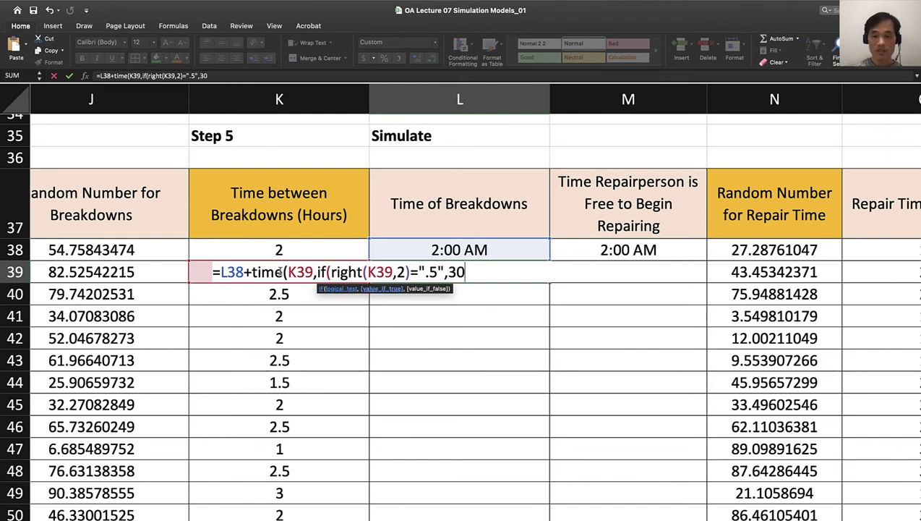
pyautogui.write(',0)')
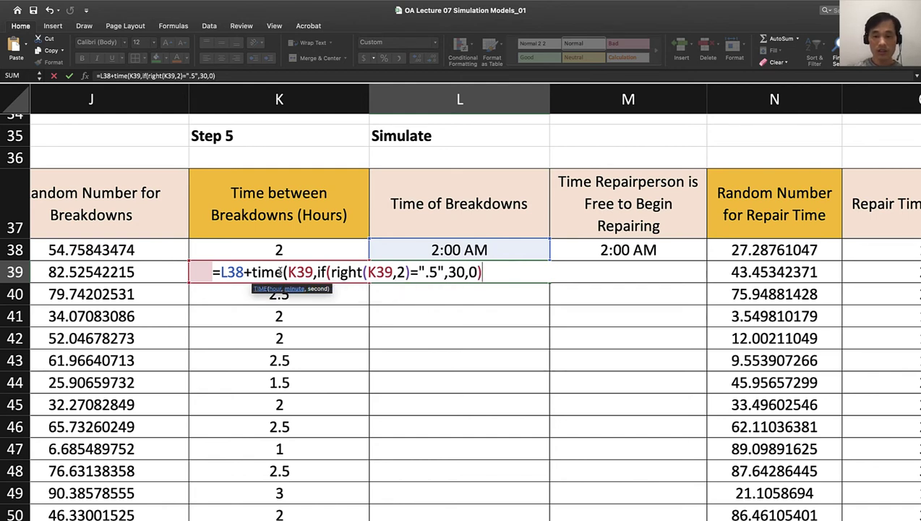
pyautogui.write(',0)')
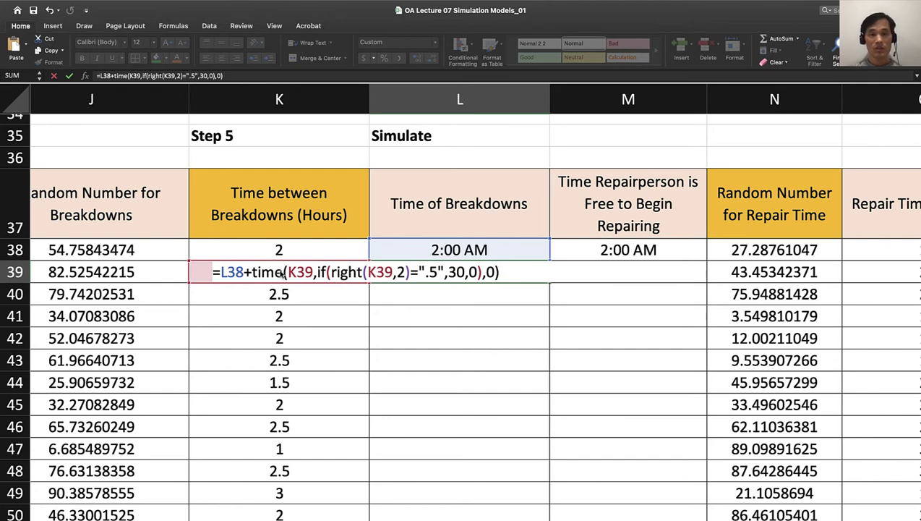
pyautogui.press('Return')
# Fill the time of breakdown formula from L39 down through L52
pyautogui.click(492, 272)
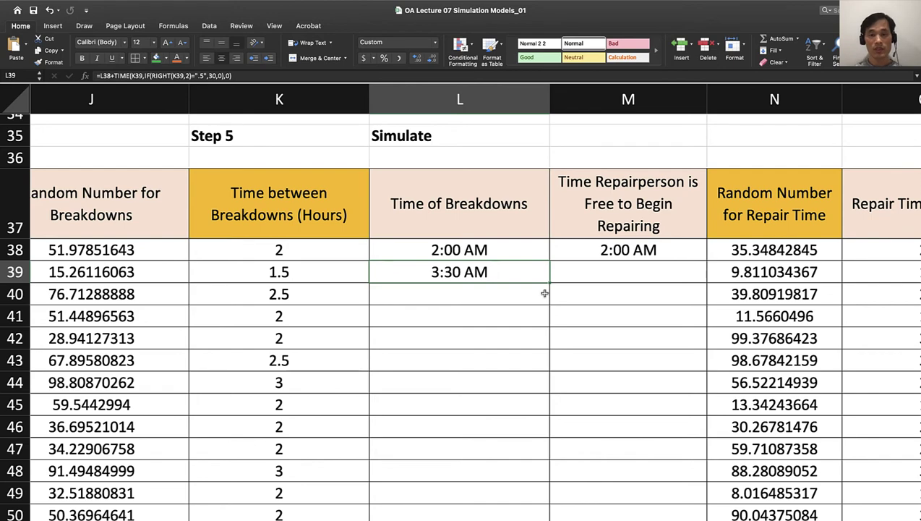
pyautogui.moveTo(550, 283); pyautogui.dragTo(520, 474)
pyautogui.scroll(-5, 521, 411)
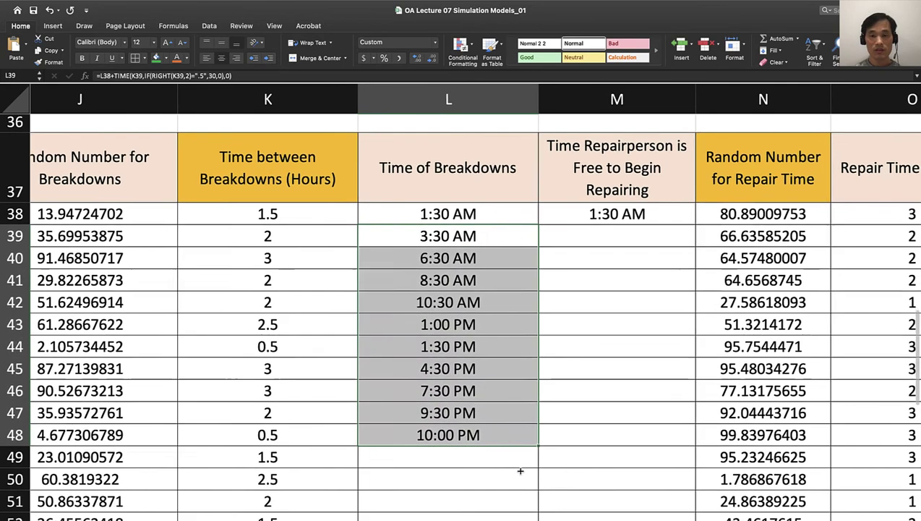
pyautogui.moveTo(532, 378); pyautogui.dragTo(524, 458)
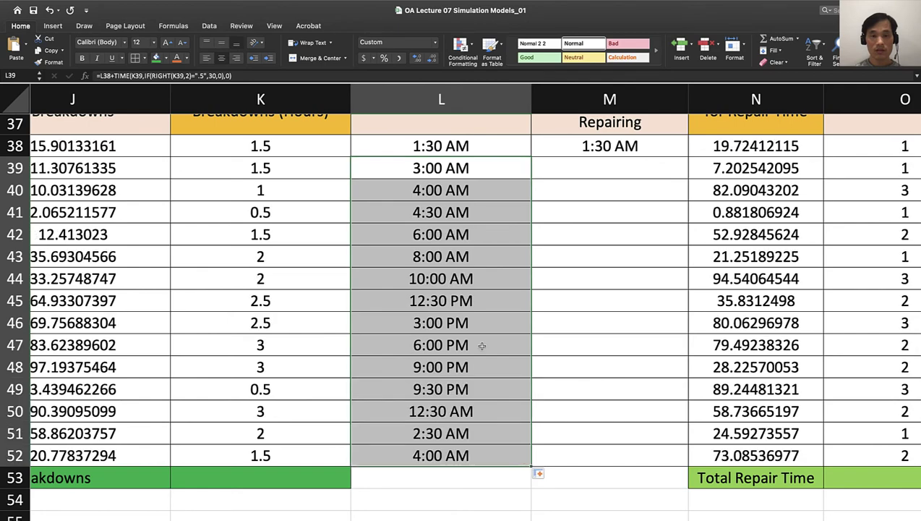
# Check the filled breakdown times in column L, including the first breakdown formula in L38
pyautogui.scroll(3, 482, 345)
pyautogui.click(453, 354)
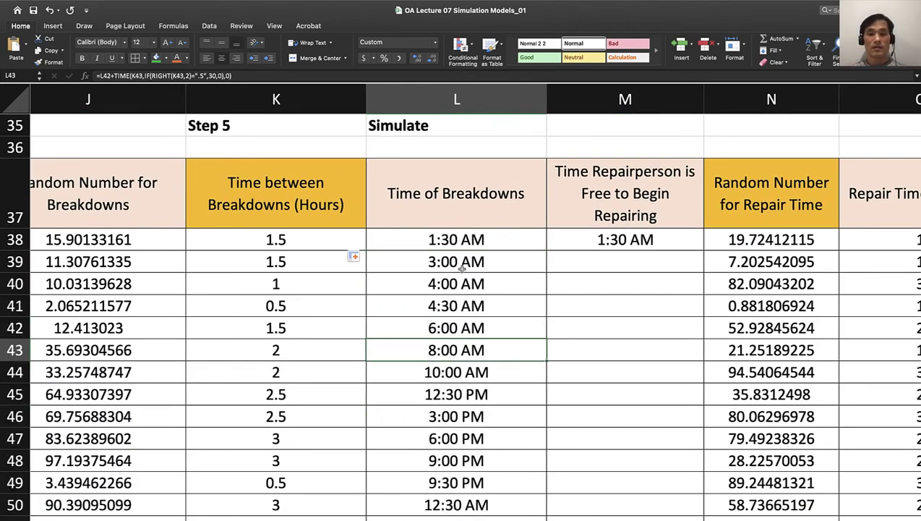
pyautogui.doubleClick(457, 240)
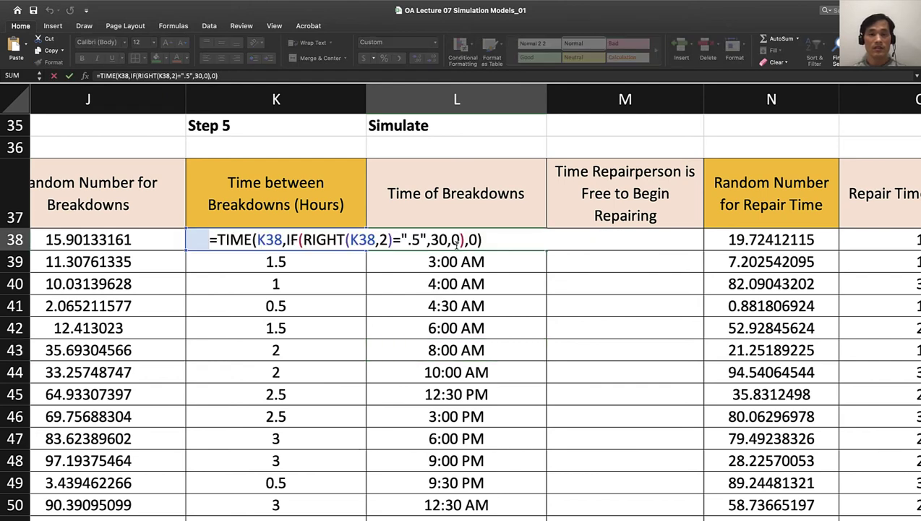
pyautogui.press('Return')
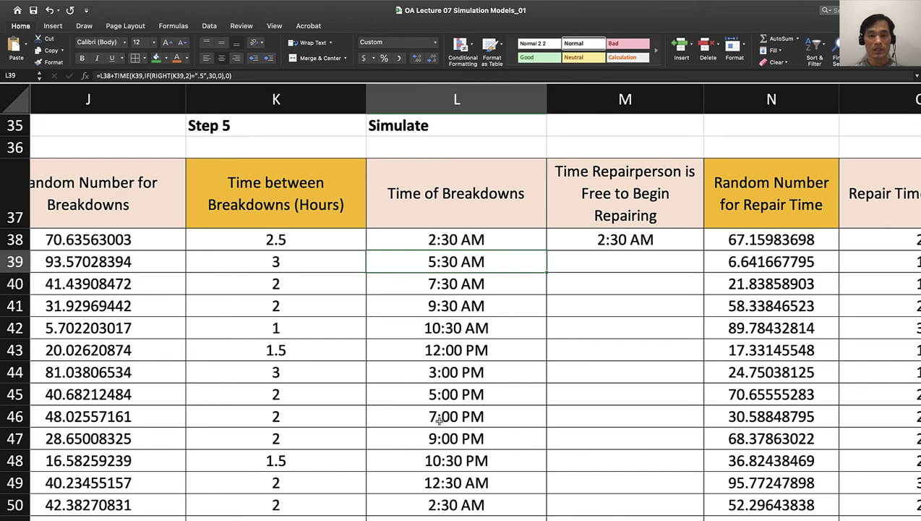
pyautogui.scroll(-5, 438, 420)
pyautogui.scroll(6, 442, 461)
pyautogui.hscroll(1, 442, 461)
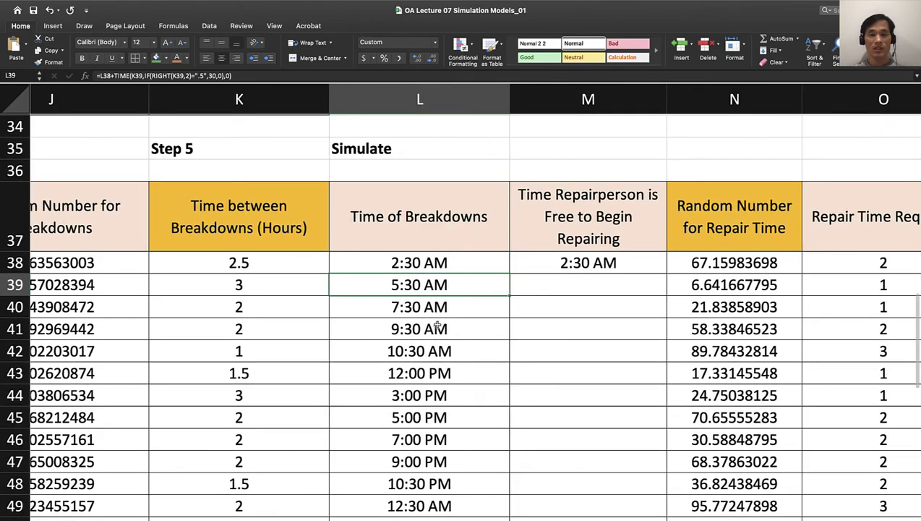
pyautogui.scroll(-2, 413, 442)
pyautogui.hscroll(2, 413, 443)
pyautogui.scroll(5, 413, 442)
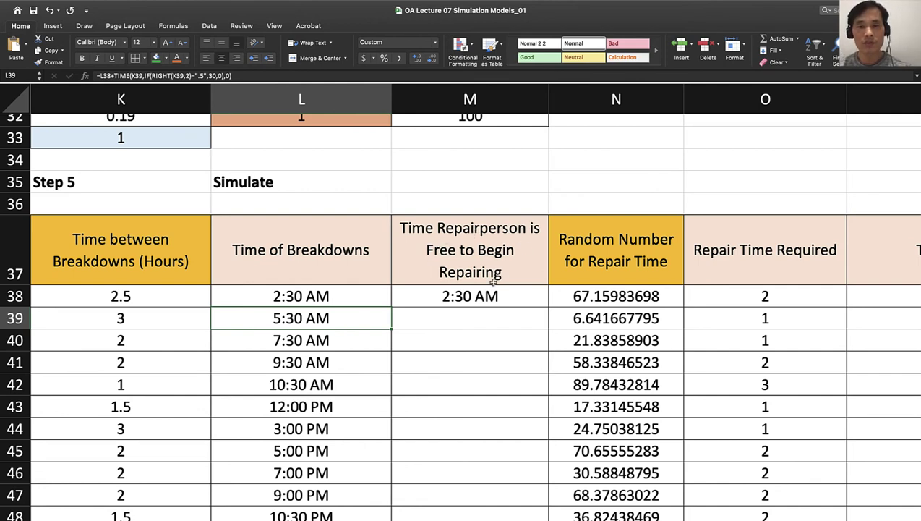
# Examine the first simulation row, from time of breakdown through repair end time to hours down, before filling M39
pyautogui.click(453, 316)
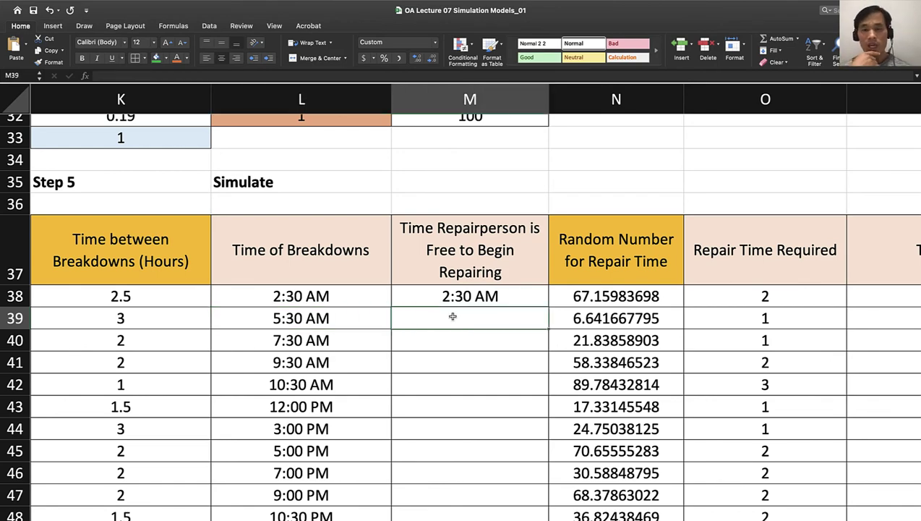
pyautogui.hscroll(5, 453, 316)
pyautogui.scroll(-2, 453, 316)
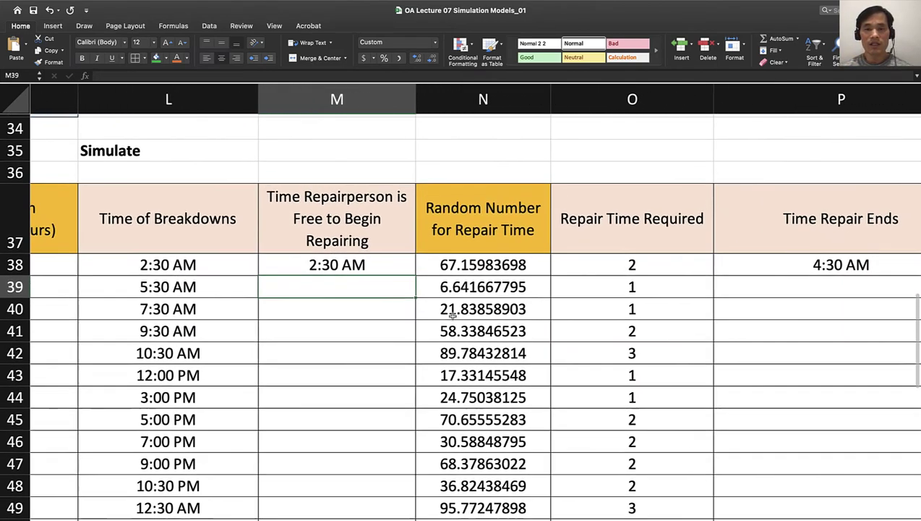
pyautogui.hscroll(5, 453, 316)
pyautogui.scroll(-1, 452, 316)
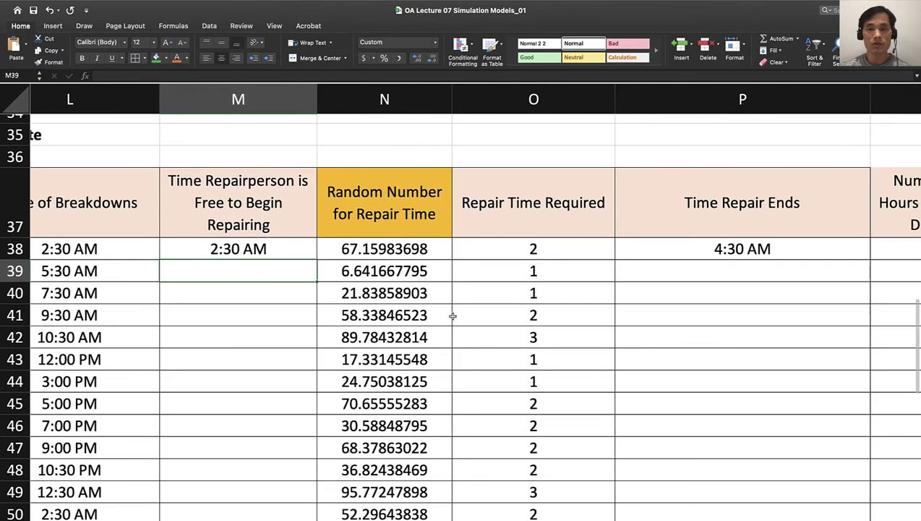
pyautogui.hscroll(2, 452, 316)
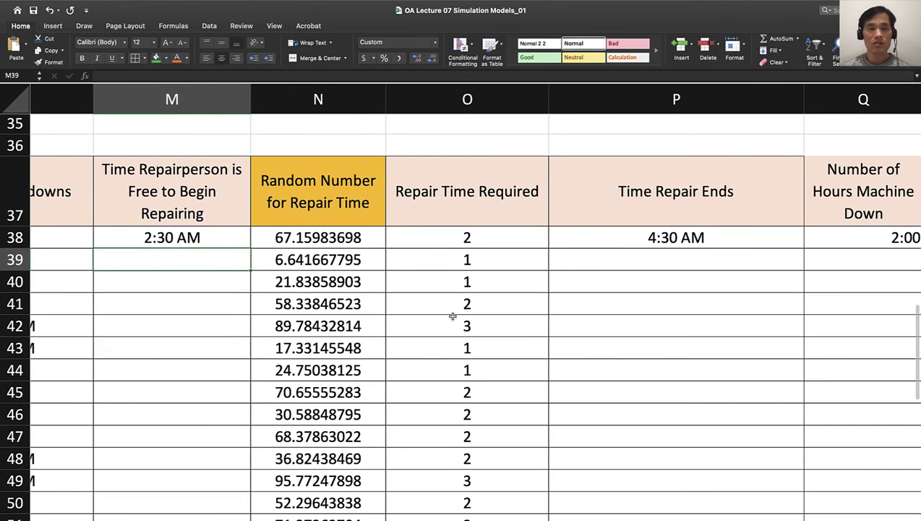
pyautogui.hscroll(-5, 220, 277)
pyautogui.scroll(1, 219, 277)
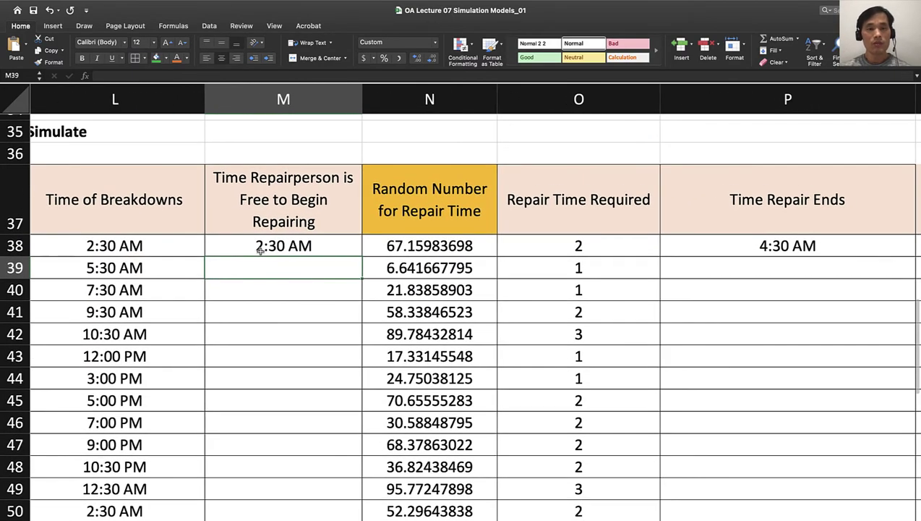
pyautogui.hscroll(5, 861, 339)
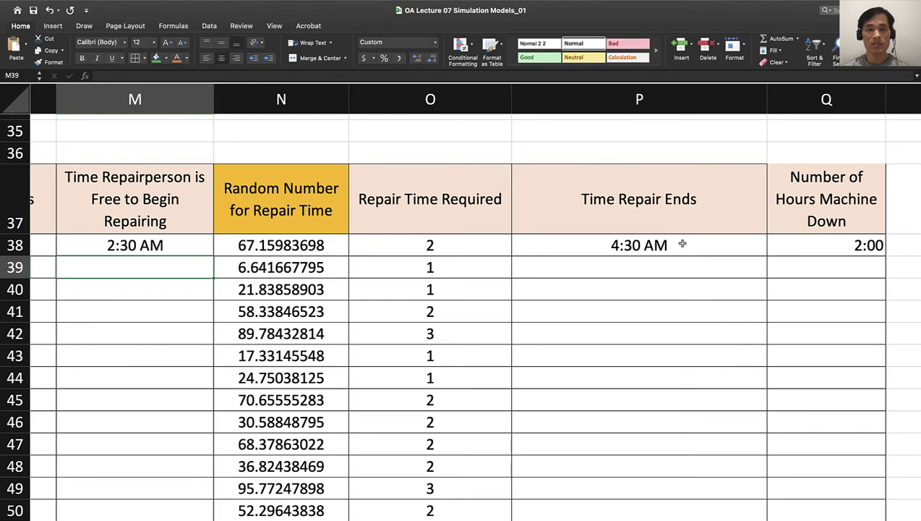
pyautogui.hscroll(-5, 682, 243)
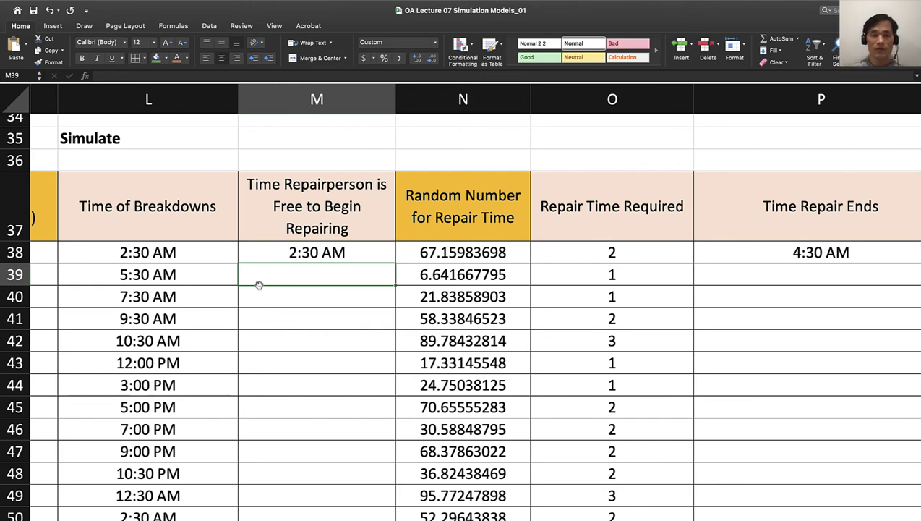
# Enter =MAX(P38,L39) in M39 to take the later of the previous repair's end and the current breakdown time
pyautogui.write('=')
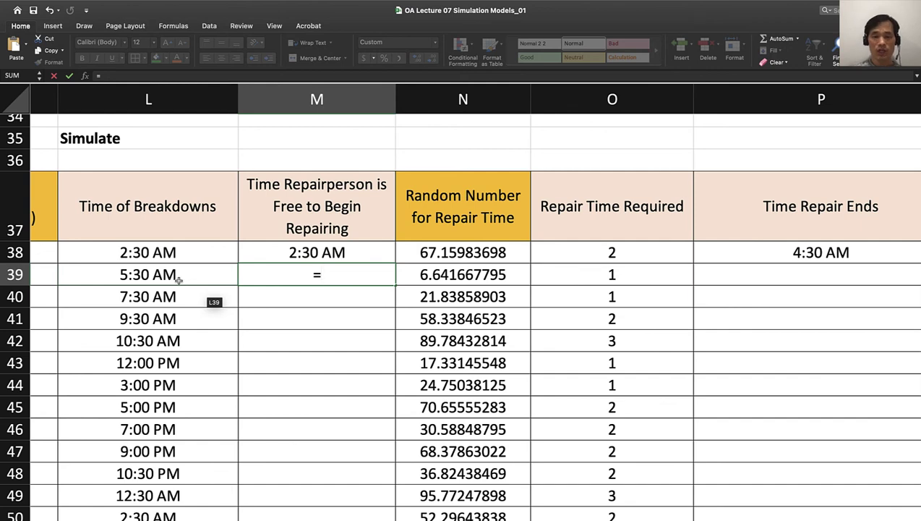
pyautogui.write('max(,')
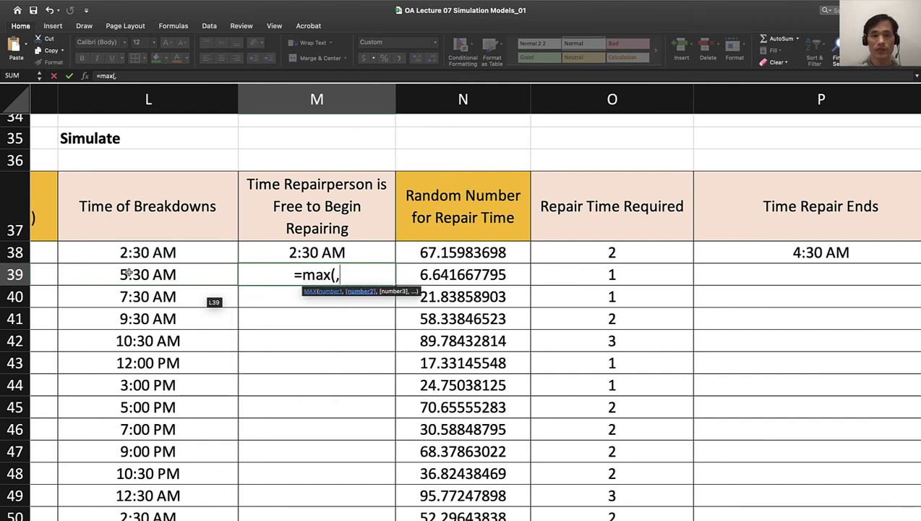
pyautogui.press('BackSpace')
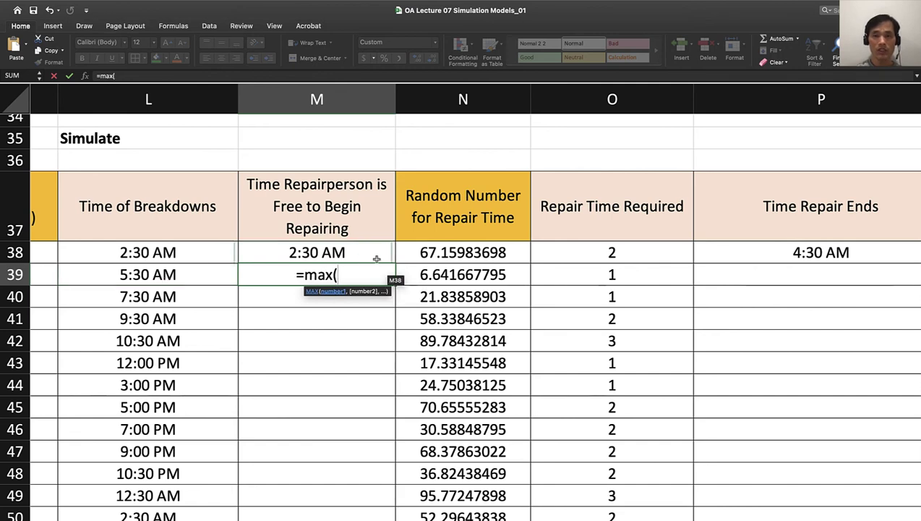
pyautogui.click(779, 250)
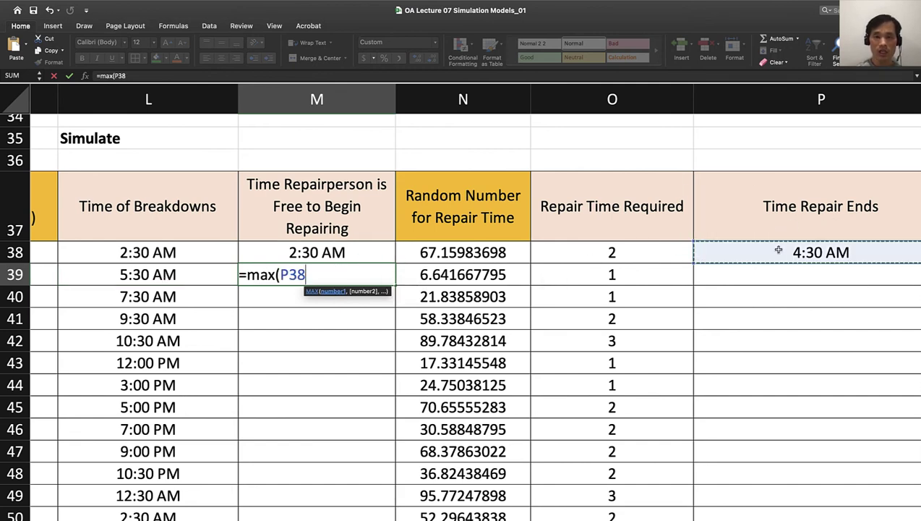
pyautogui.write(',')
pyautogui.click(193, 277)
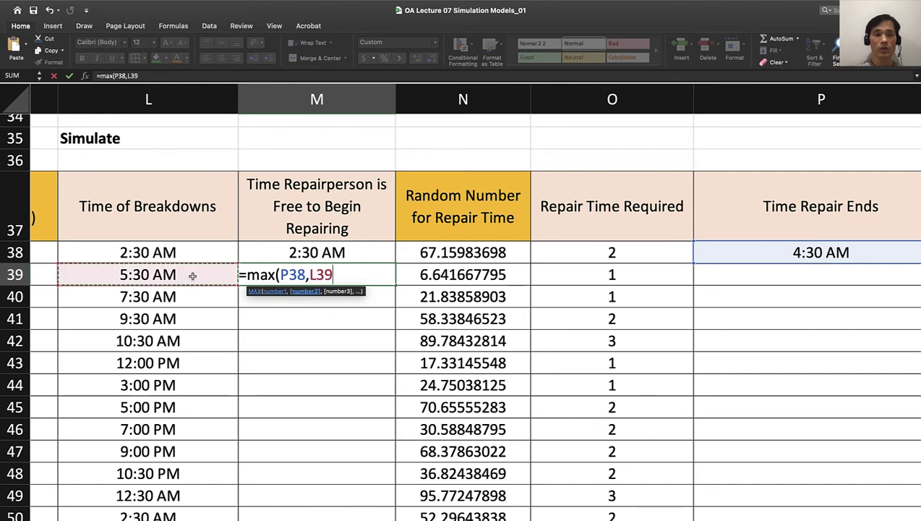
pyautogui.write(')')
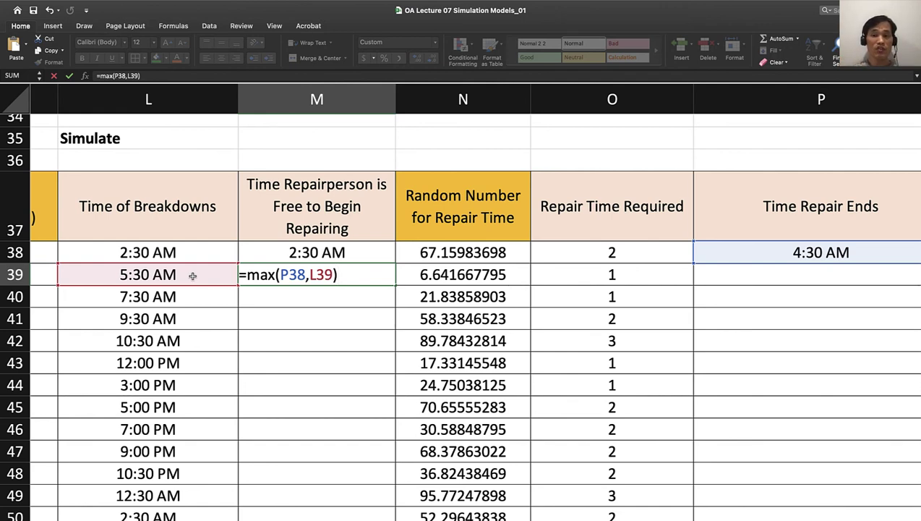
pyautogui.press('Return')
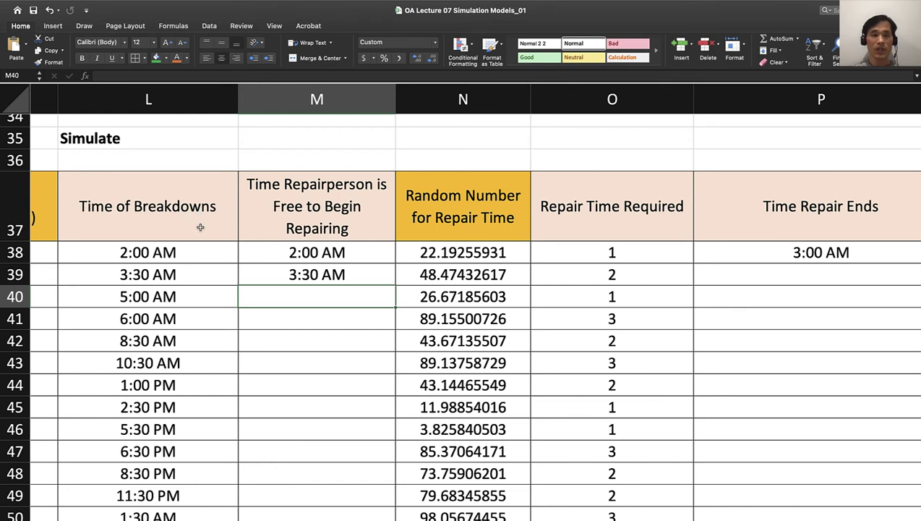
# Fill the repairperson start time formula from M39 down through M52
pyautogui.click(302, 274)
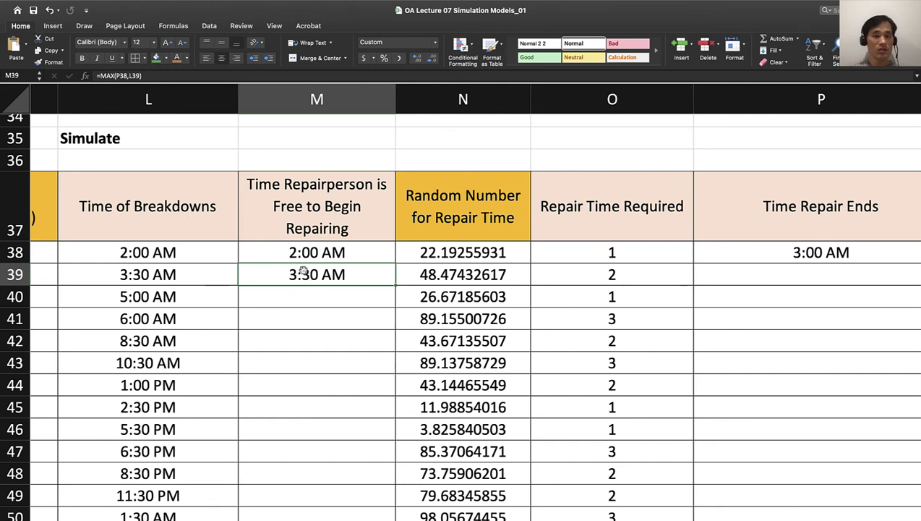
pyautogui.scroll(-1, 335, 309)
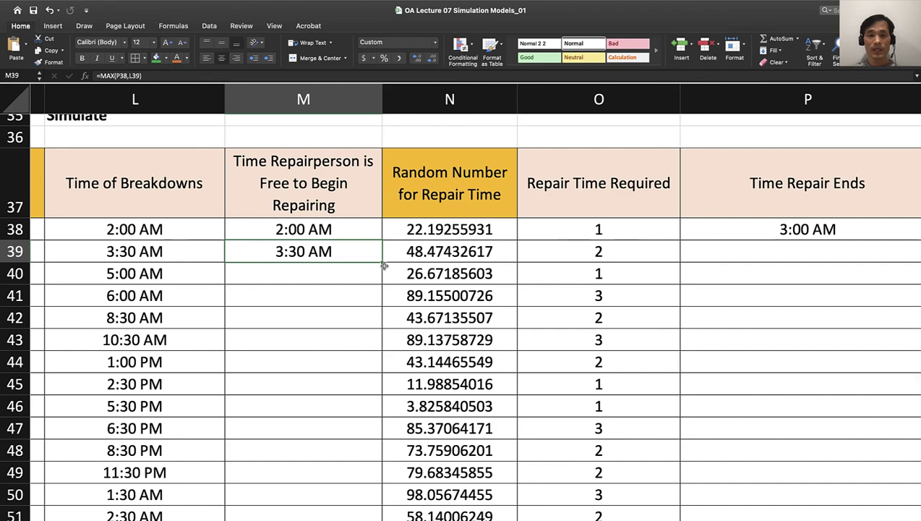
pyautogui.moveTo(381, 261); pyautogui.dragTo(350, 517)
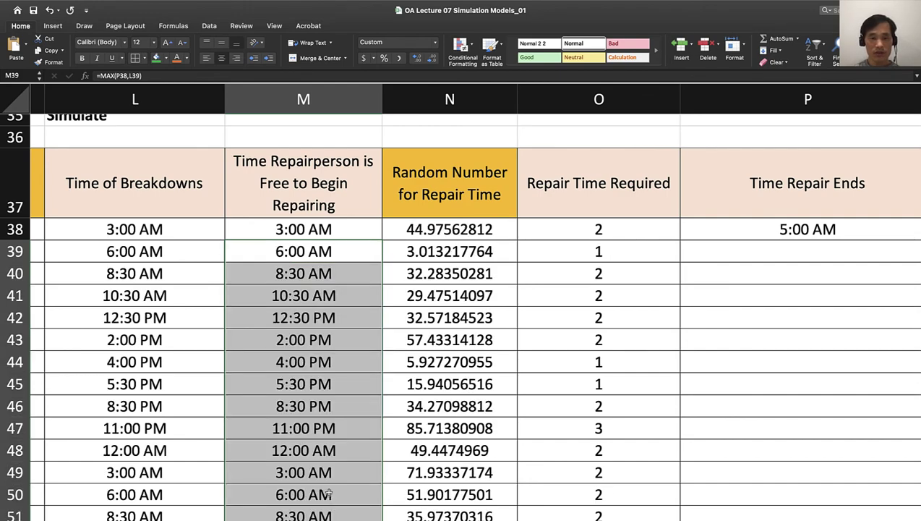
pyautogui.scroll(-4, 393, 441)
pyautogui.moveTo(397, 434); pyautogui.dragTo(397, 450)
# In P39, calculate the repair end time by adding the required repair hours to the start time with =M39+TIME(O39,0,0)
pyautogui.scroll(4, 555, 299)
pyautogui.hscroll(2, 554, 299)
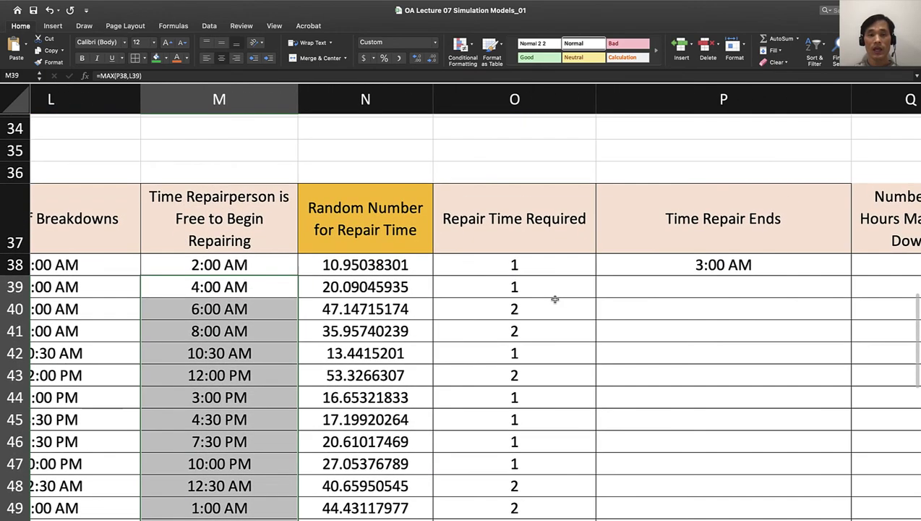
pyautogui.click(676, 283)
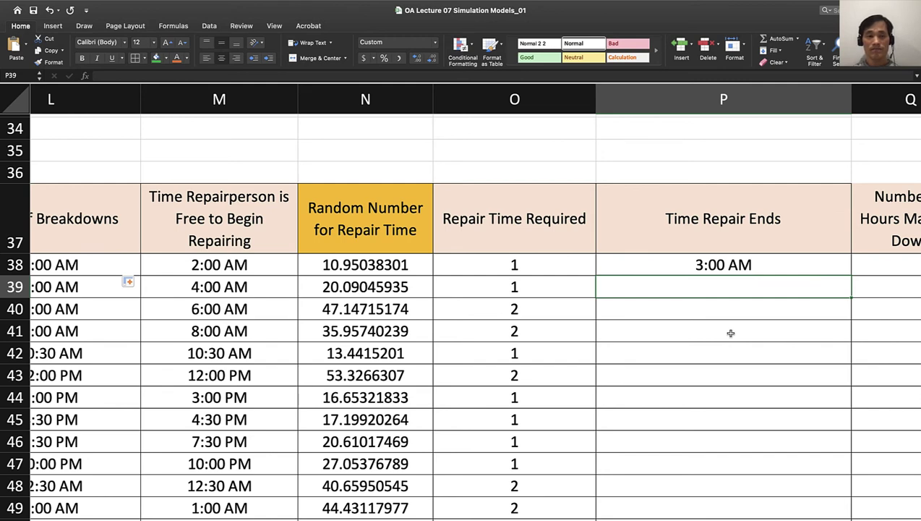
pyautogui.write('=')
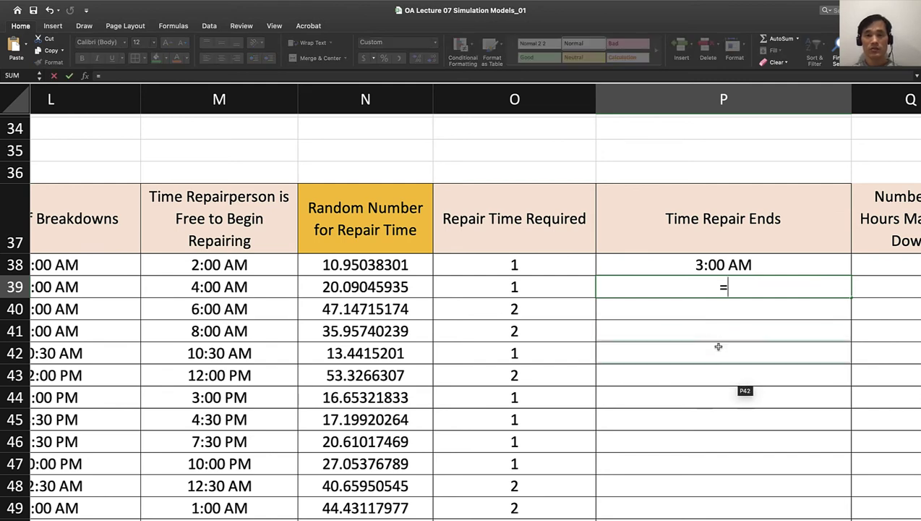
pyautogui.click(246, 287)
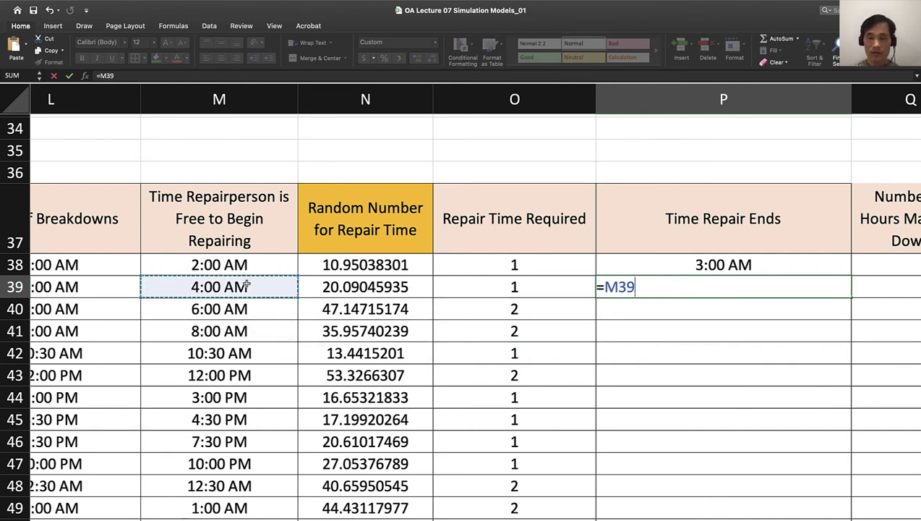
pyautogui.write('+time(')
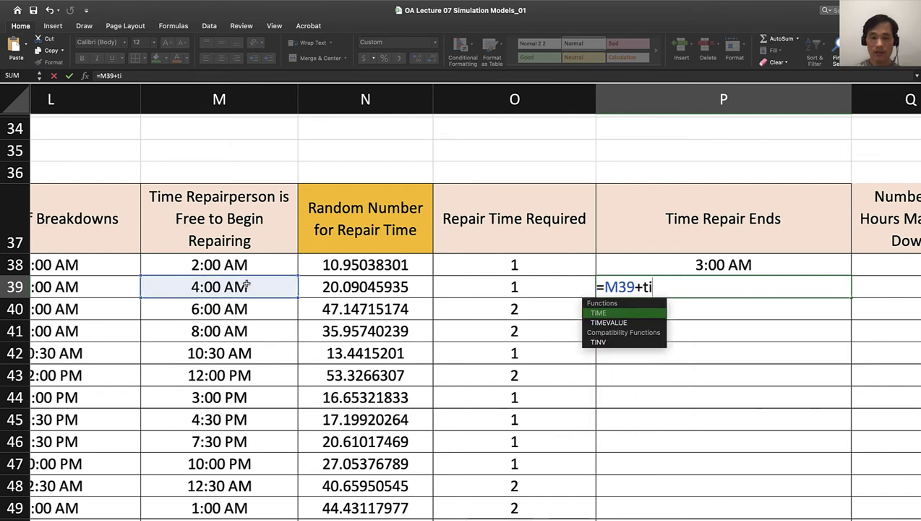
pyautogui.click(508, 286)
pyautogui.write(',0')
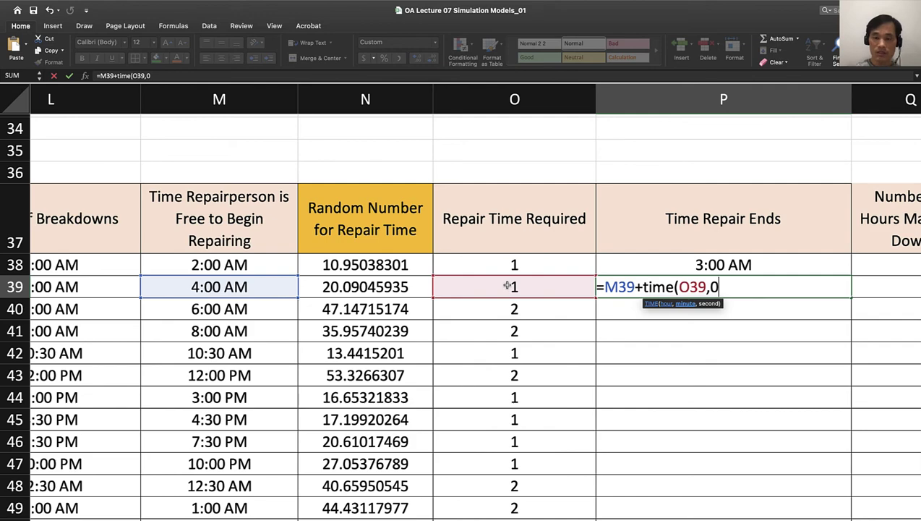
pyautogui.write(',0)')
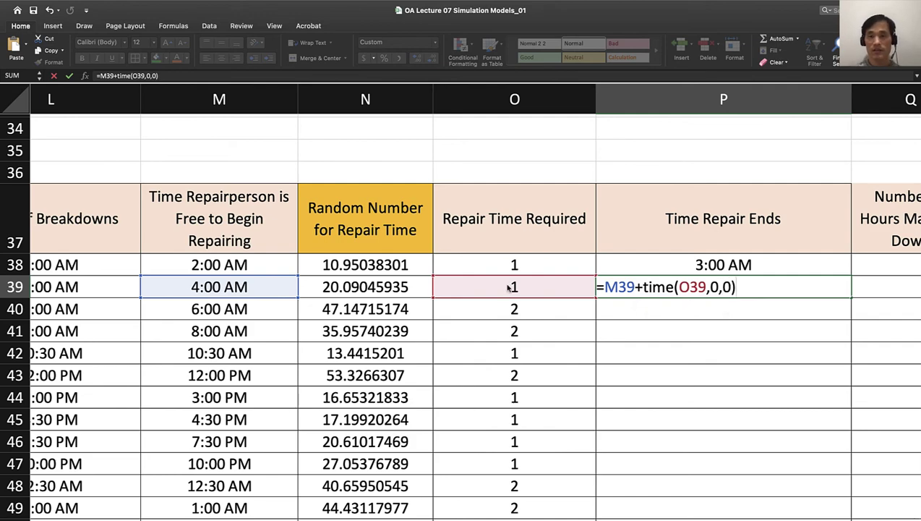
pyautogui.press('Return')
# Fill the repair end time formula from P39 down through P52
pyautogui.click(745, 288)
pyautogui.scroll(-3, 746, 287)
pyautogui.hscroll(2, 747, 288)
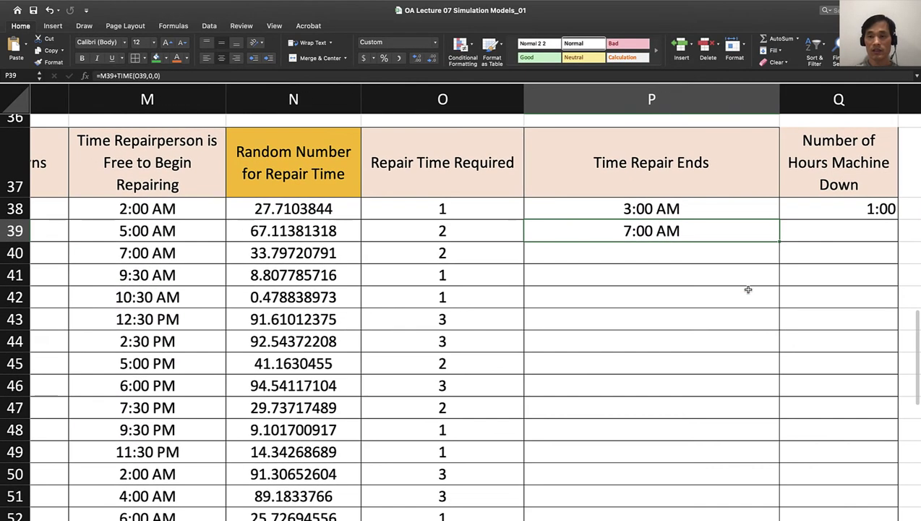
pyautogui.moveTo(776, 245); pyautogui.dragTo(752, 518)
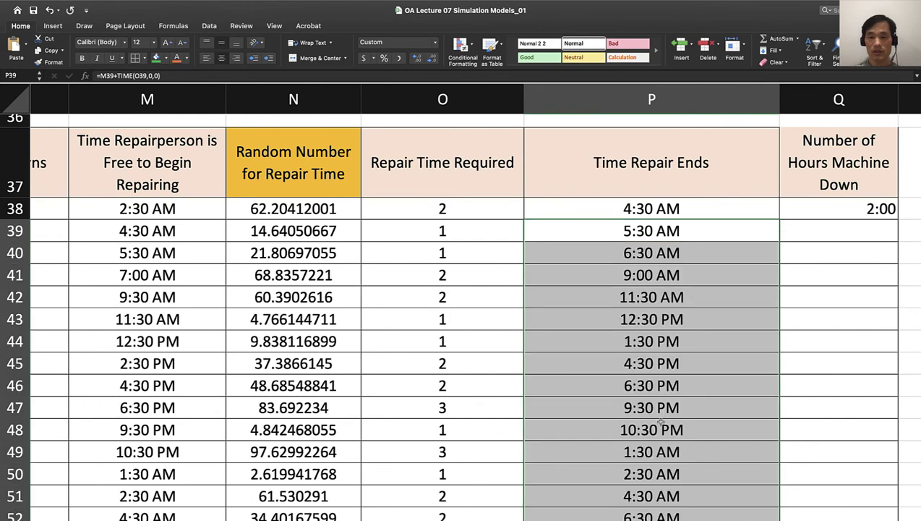
pyautogui.click(660, 420)
# Compare the breakdown times in column L with the repair start and end times in columns M and P
pyautogui.hscroll(-2, 661, 420)
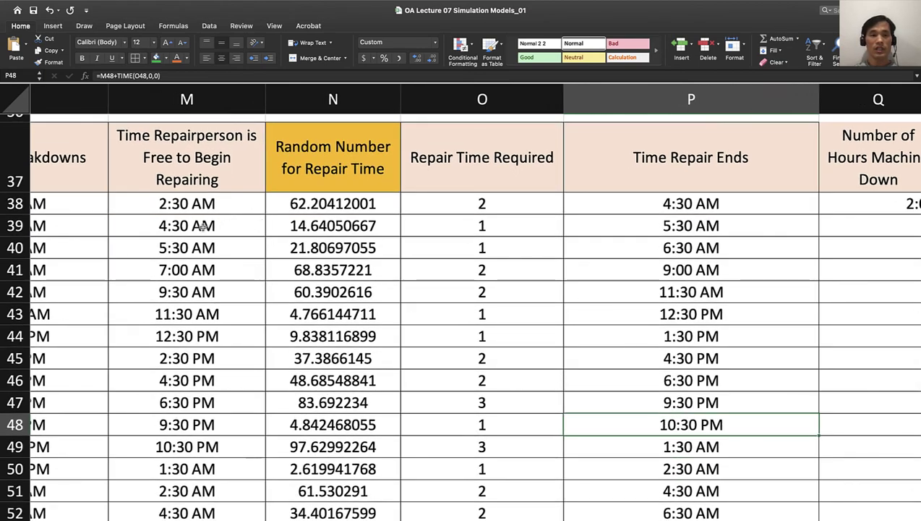
pyautogui.hscroll(-2, 217, 220)
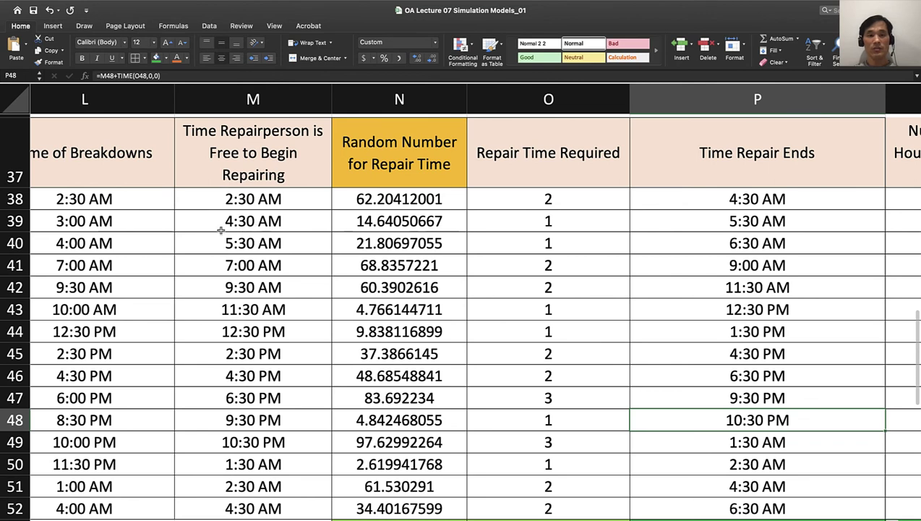
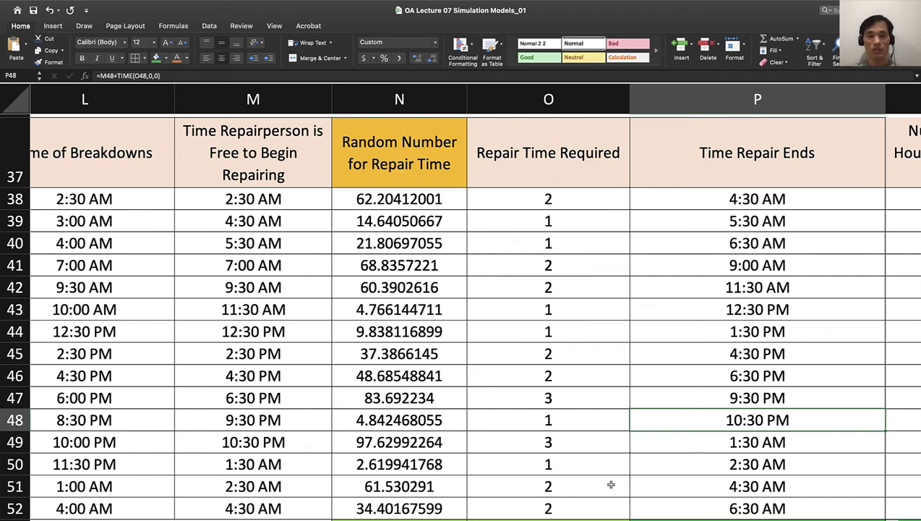
pyautogui.scroll(-3, 611, 484)
pyautogui.scroll(2, 457, 291)
# In Q39, calculate the hours the machine is down by subtracting the breakdown time from the repair end time with =P39-L39
pyautogui.hscroll(3, 457, 291)
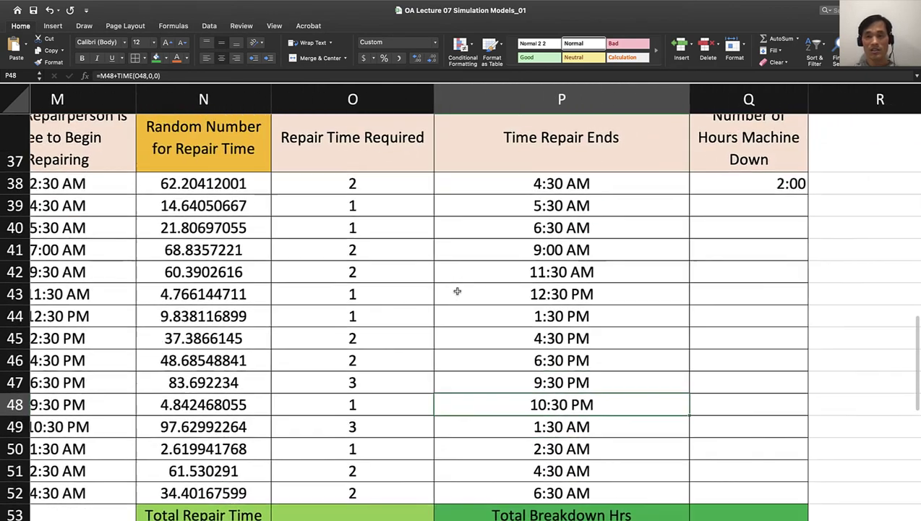
pyautogui.scroll(2, 457, 290)
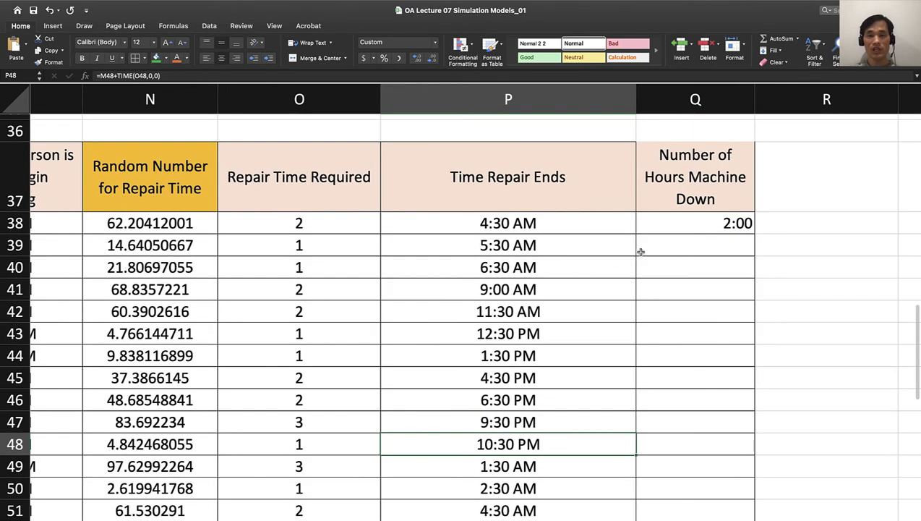
pyautogui.click(712, 226)
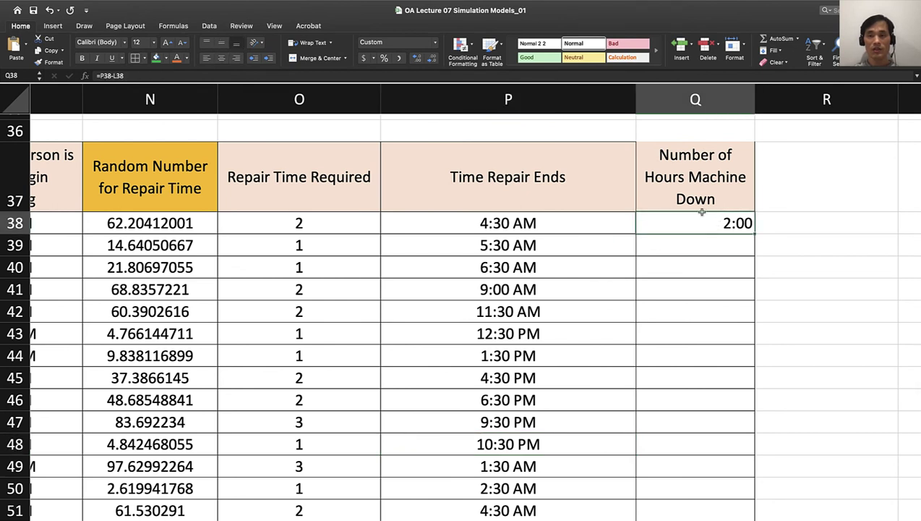
pyautogui.click(684, 243)
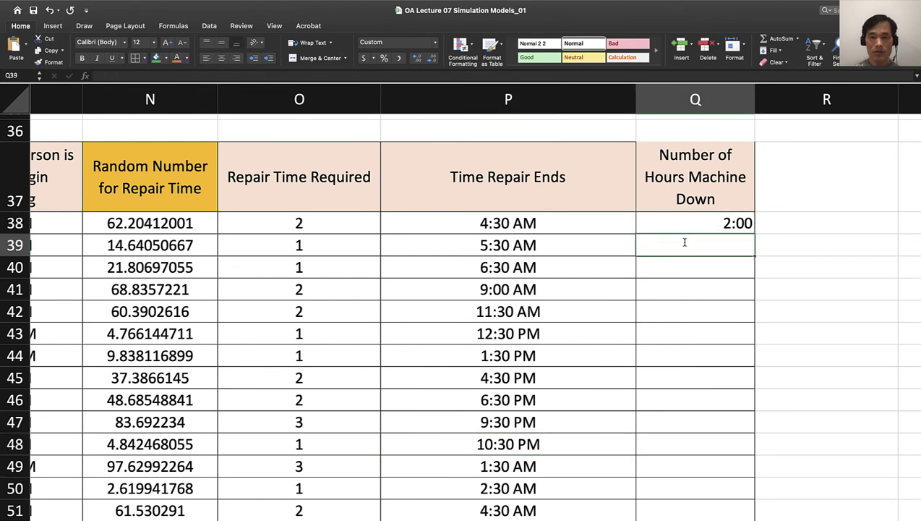
pyautogui.write('=')
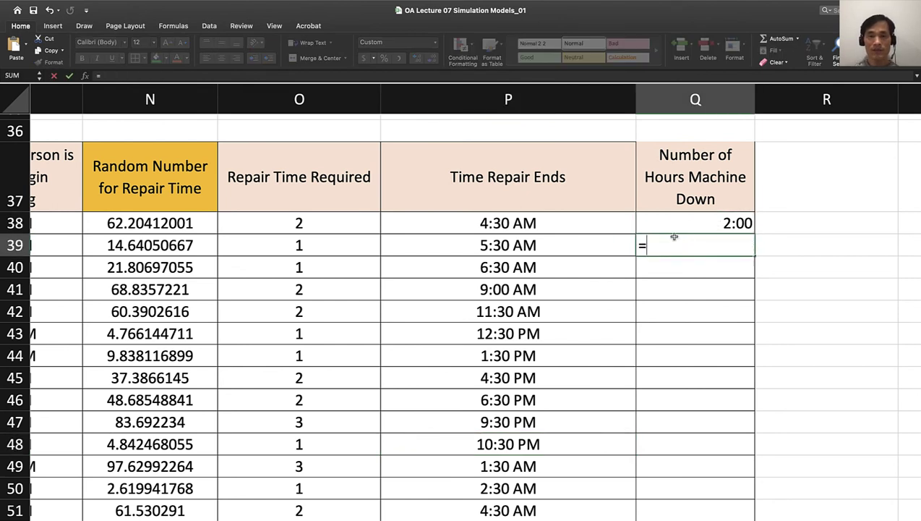
pyautogui.click(536, 247)
pyautogui.write('-')
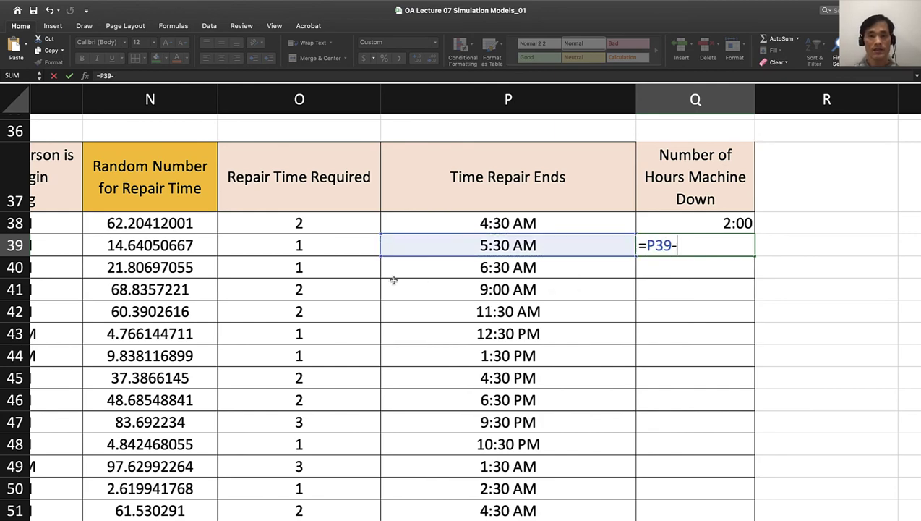
pyautogui.hscroll(-5, 393, 280)
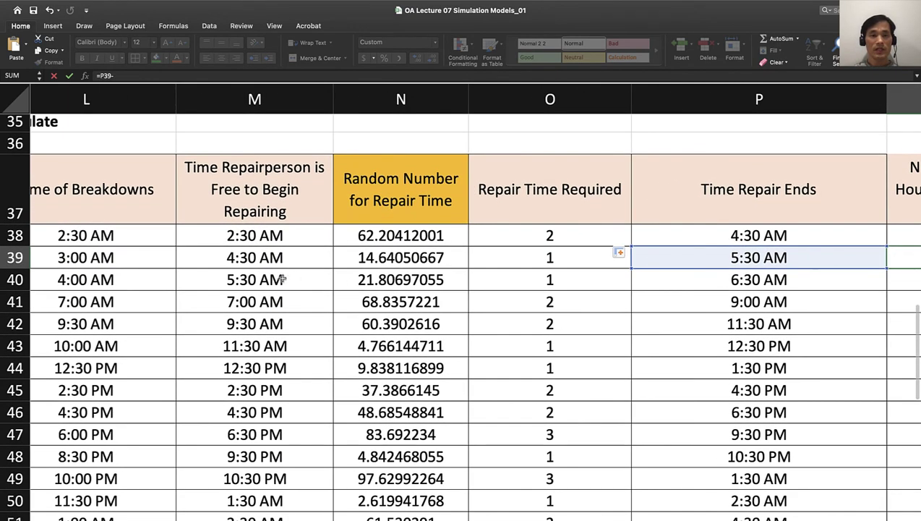
pyautogui.hscroll(-2, 282, 279)
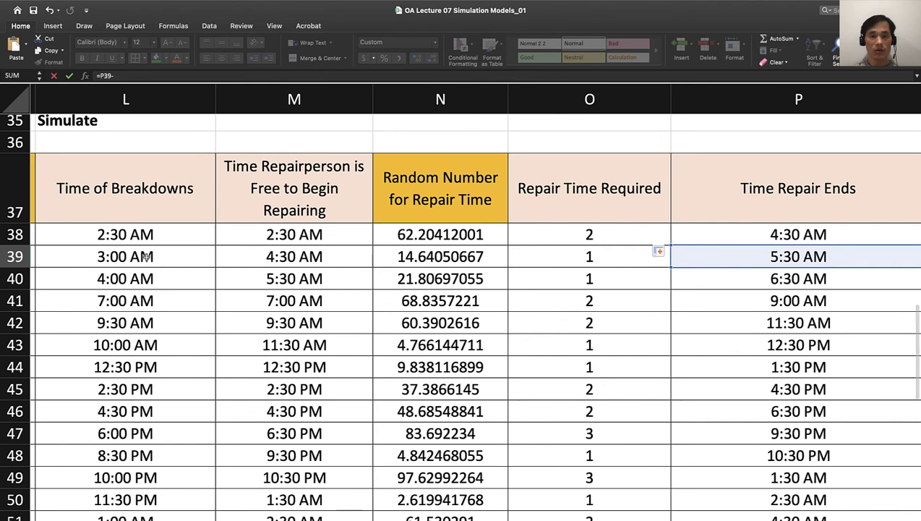
pyautogui.click(144, 256)
pyautogui.press('Return')
# Fill the machine downtime formula from Q39 down through Q52
pyautogui.hscroll(5, 145, 256)
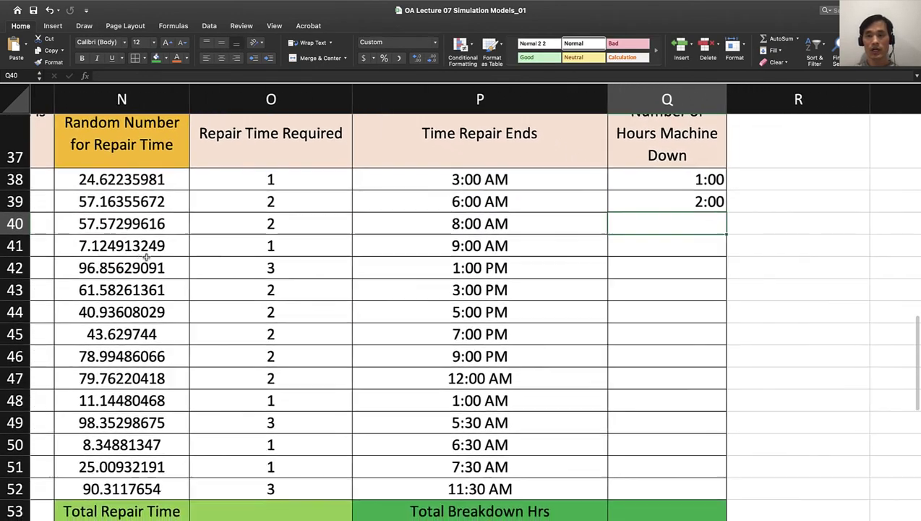
pyautogui.click(686, 193)
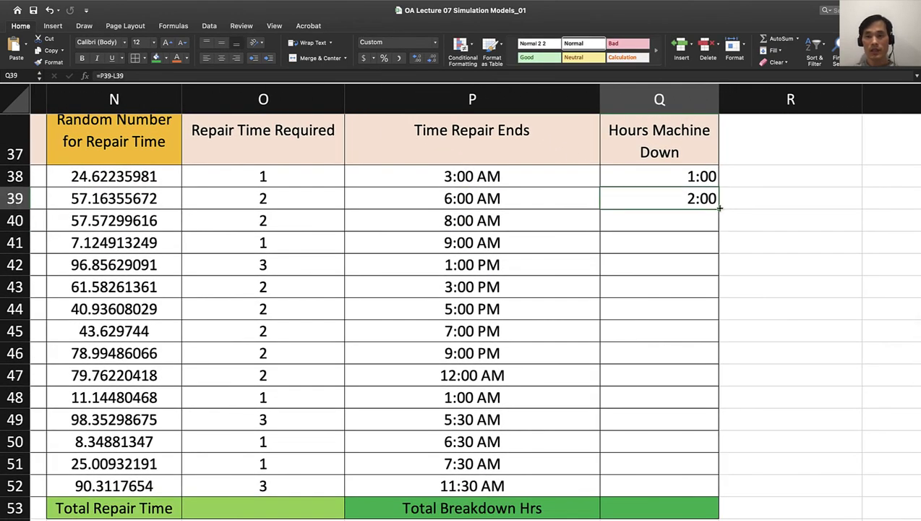
pyautogui.moveTo(721, 209); pyautogui.dragTo(696, 487)
pyautogui.scroll(-3, 508, 407)
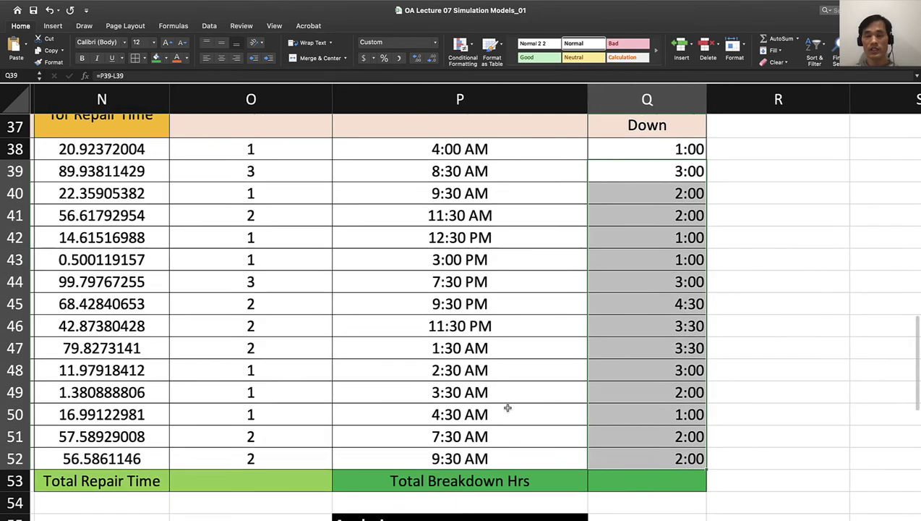
# Review the machine downtime hours in column Q against the repair start and end times, and inspect the formula in Q45
pyautogui.scroll(2, 508, 407)
pyautogui.hscroll(1, 508, 407)
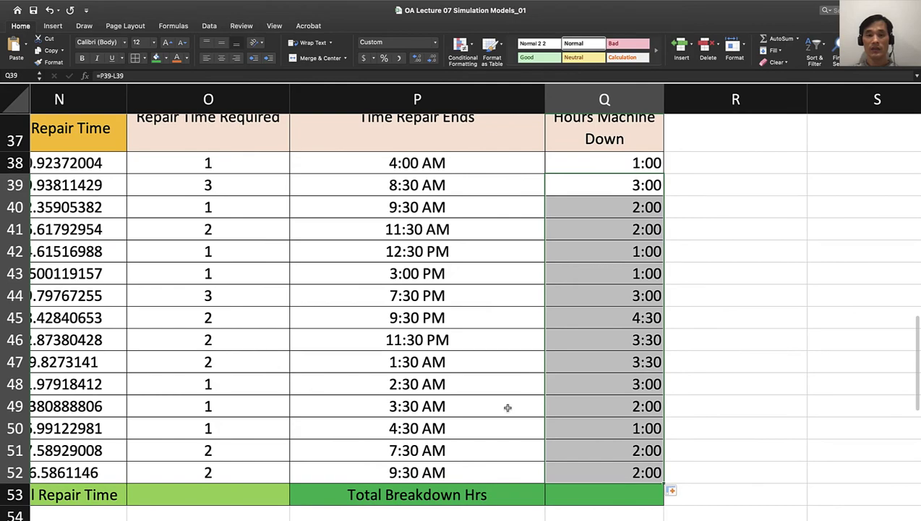
pyautogui.hscroll(-5, 426, 253)
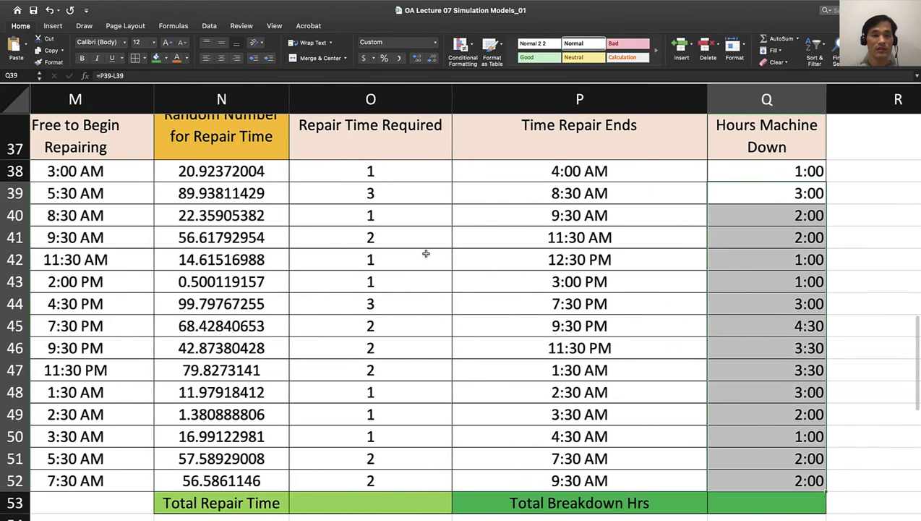
pyautogui.hscroll(-3, 426, 253)
pyautogui.hscroll(8, 426, 253)
pyautogui.scroll(-1, 426, 253)
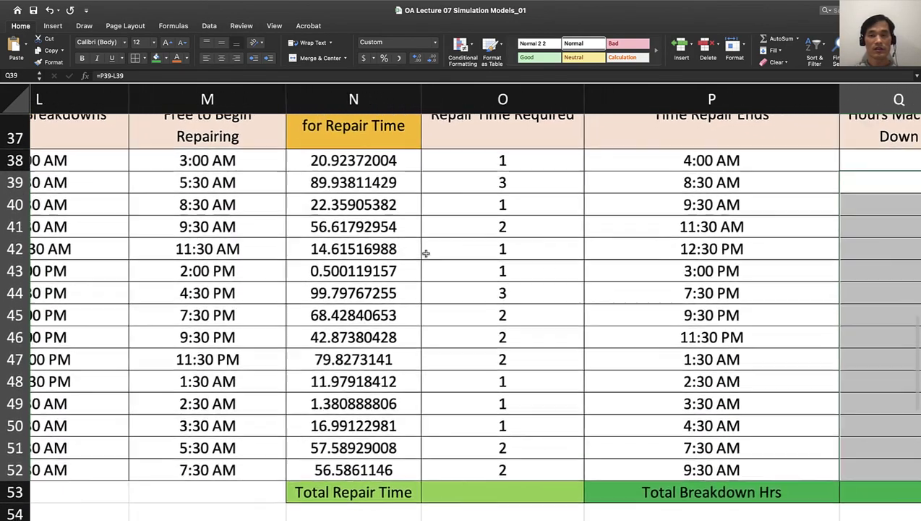
pyautogui.scroll(-2, 426, 253)
pyautogui.hscroll(3, 426, 253)
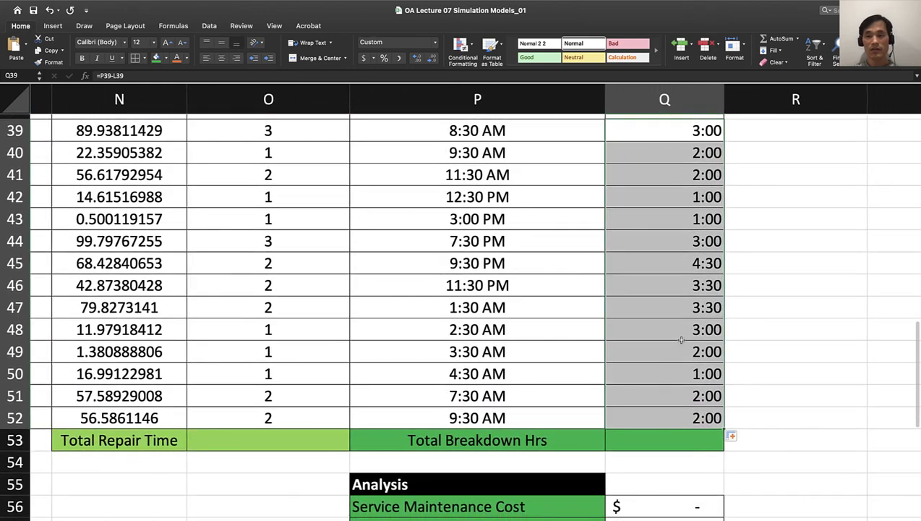
pyautogui.click(700, 262)
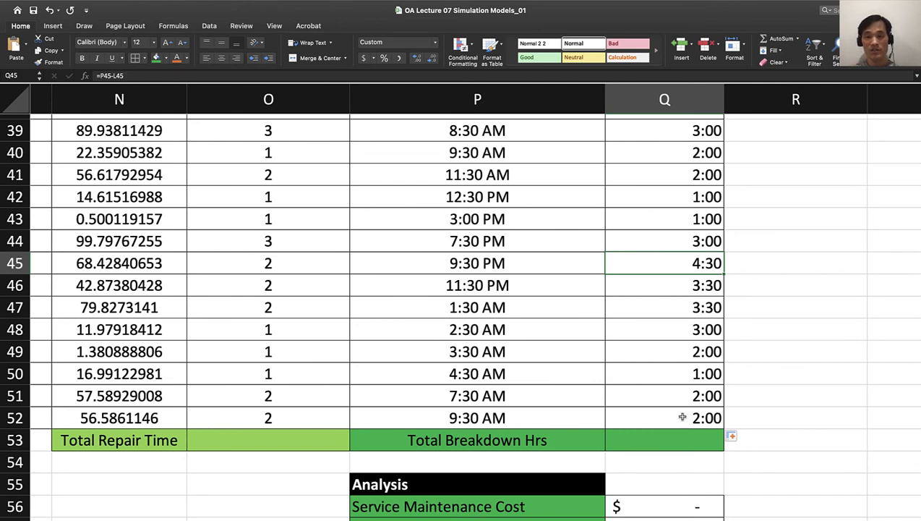
# Total the machine downtime hours in Q53 with =SUM(Q38:Q52)
pyautogui.click(677, 438)
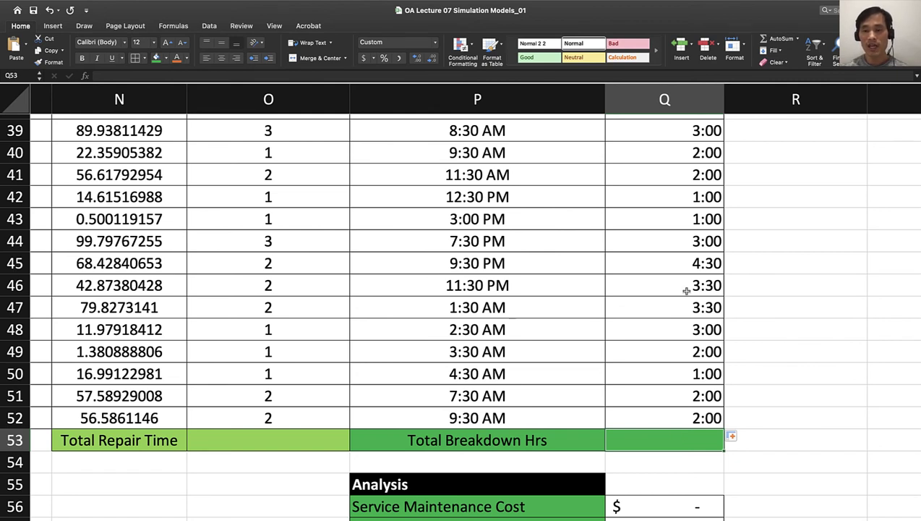
pyautogui.write('=sum(')
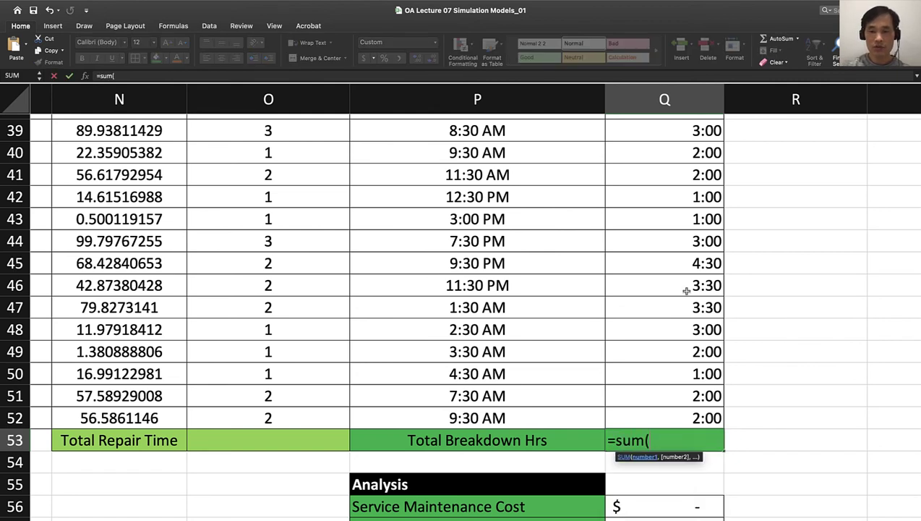
pyautogui.scroll(3, 667, 326)
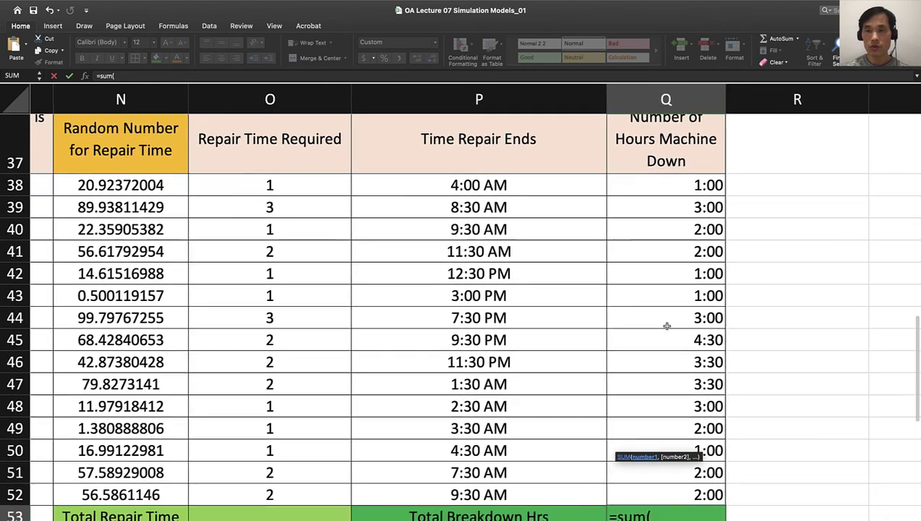
pyautogui.moveTo(671, 184); pyautogui.dragTo(626, 505)
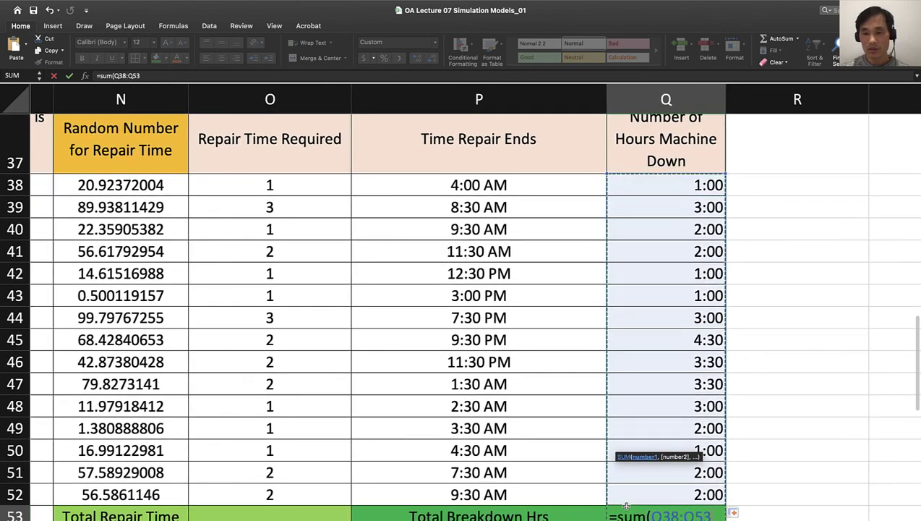
pyautogui.press('Return')
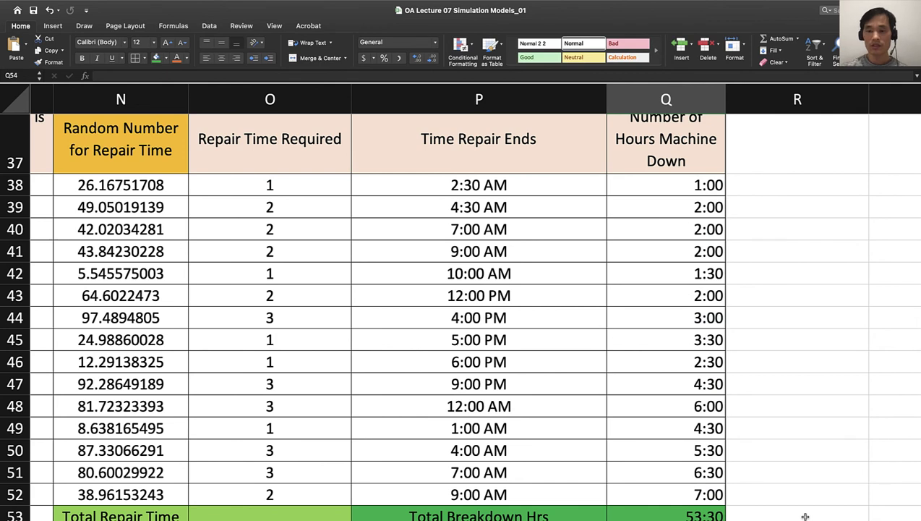
# Format the total breakdown hours in Q53 with the Time number format 13:30
pyautogui.click(684, 516)
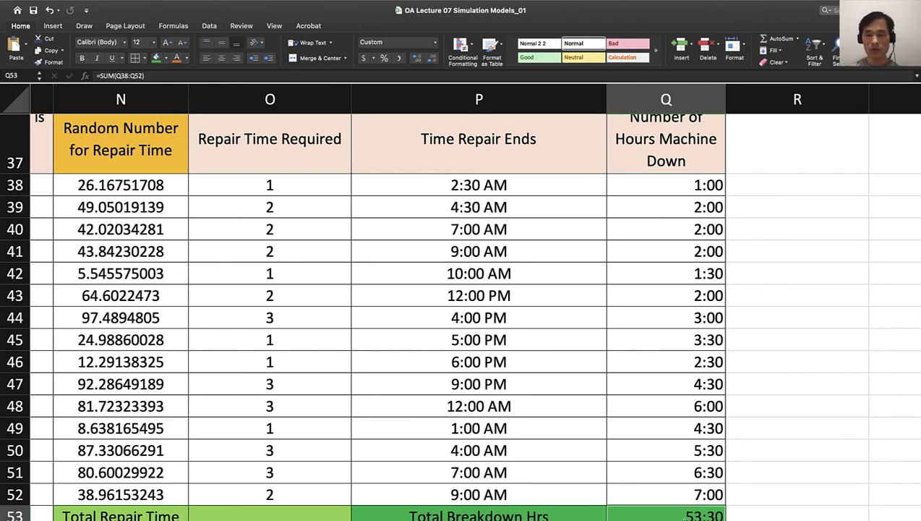
pyautogui.rightClick(685, 516)
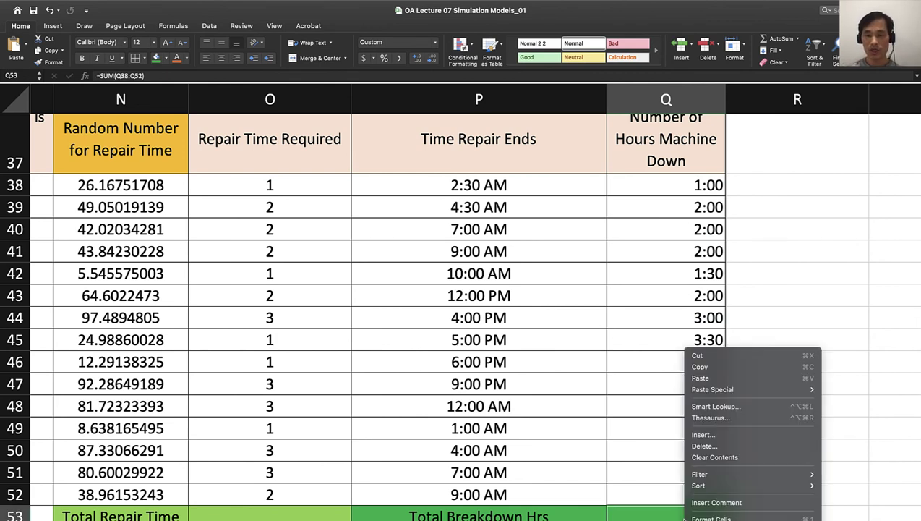
pyautogui.click(727, 518)
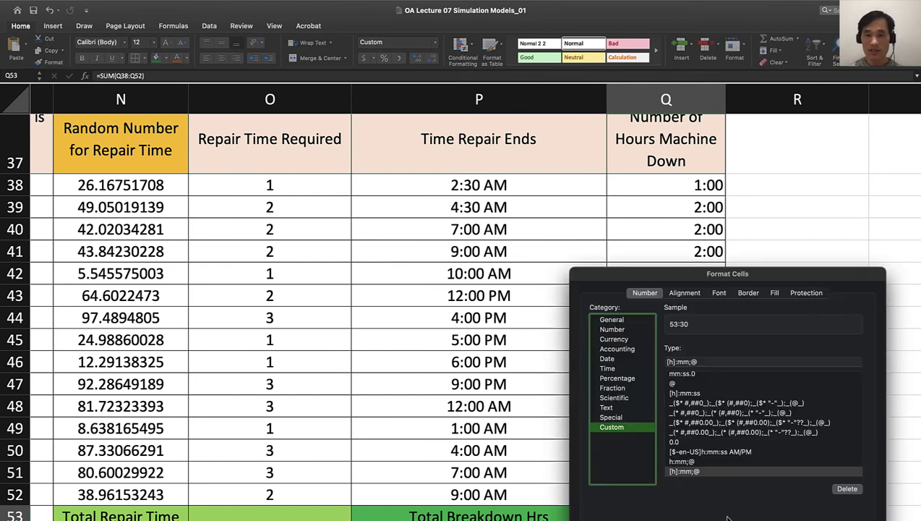
pyautogui.click(608, 368)
pyautogui.scroll(-2, 705, 403)
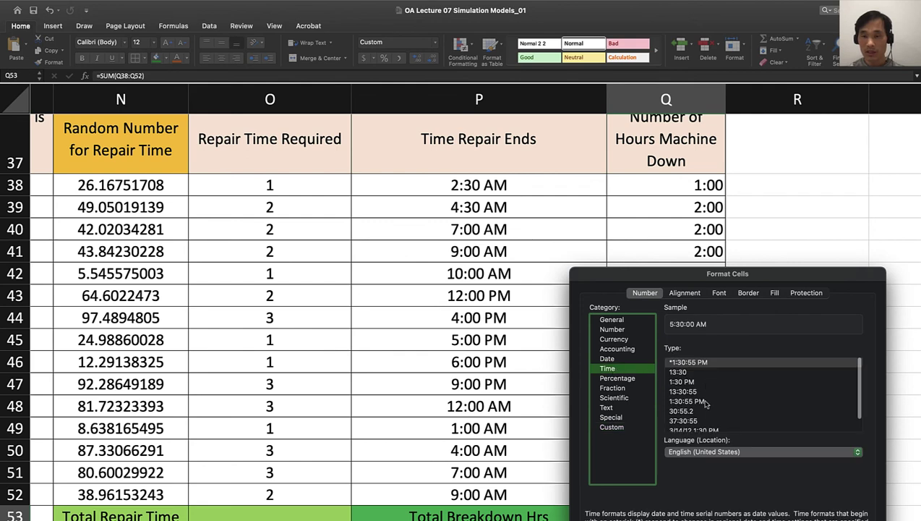
pyautogui.scroll(1, 706, 404)
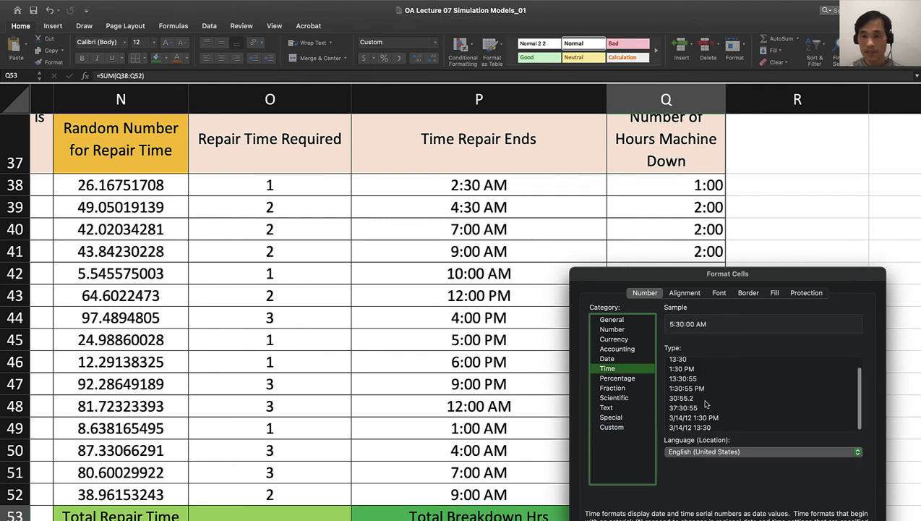
pyautogui.click(686, 398)
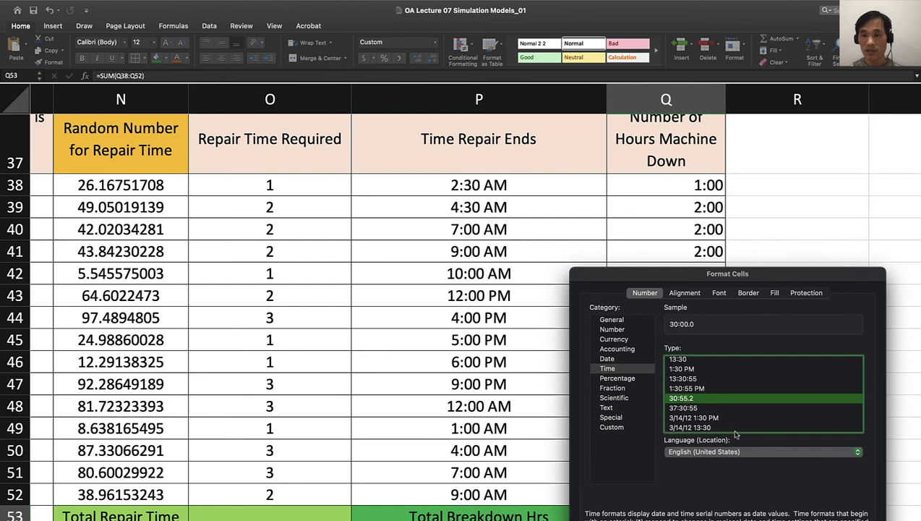
pyautogui.click(684, 361)
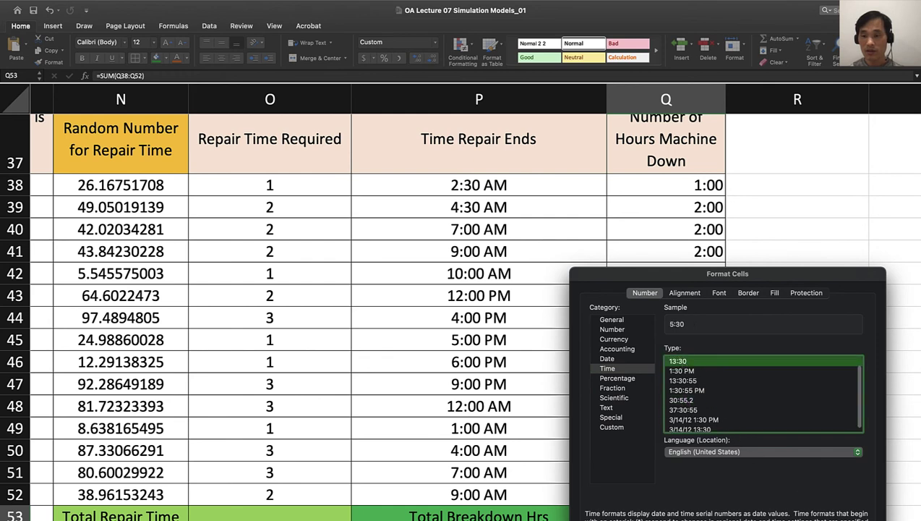
pyautogui.press('Return')
pyautogui.click(763, 493)
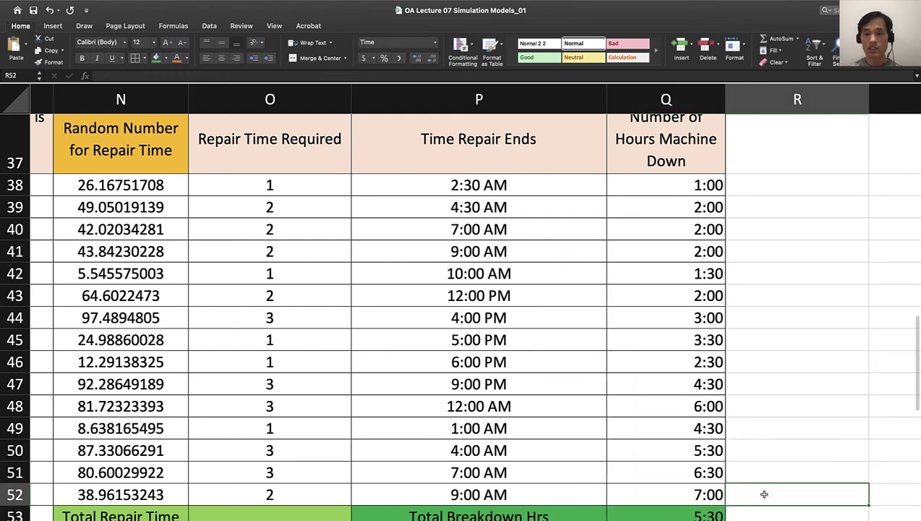
# Switch the total breakdown hours in Q53 to a custom number format with the code h:mm;@
pyautogui.click(688, 513)
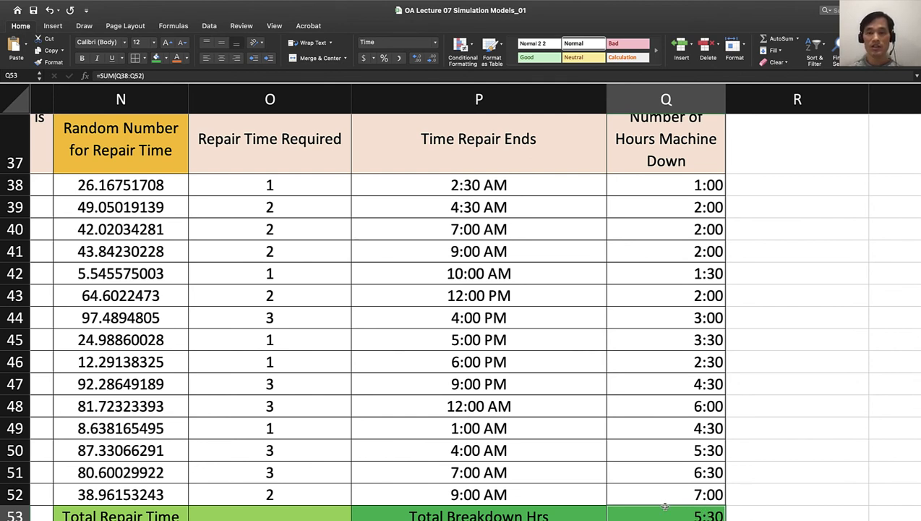
pyautogui.scroll(-3, 647, 485)
pyautogui.hscroll(1, 647, 484)
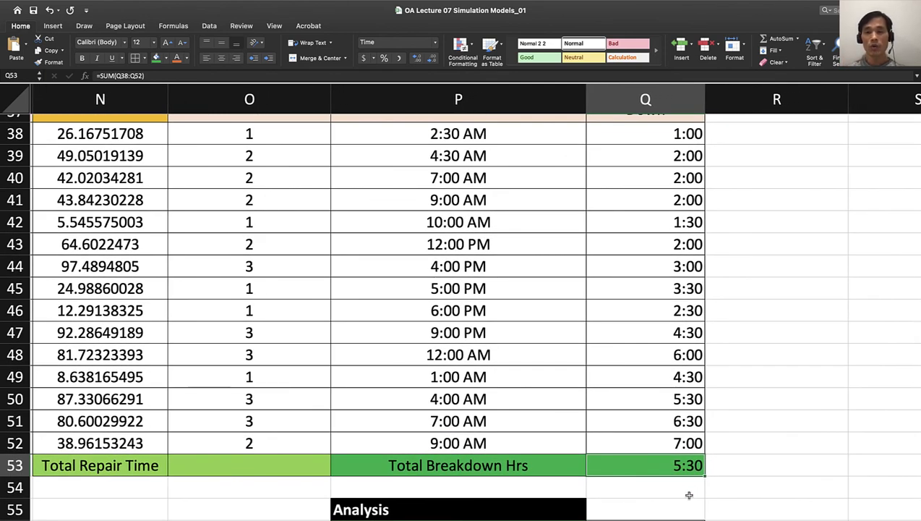
pyautogui.rightClick(646, 466)
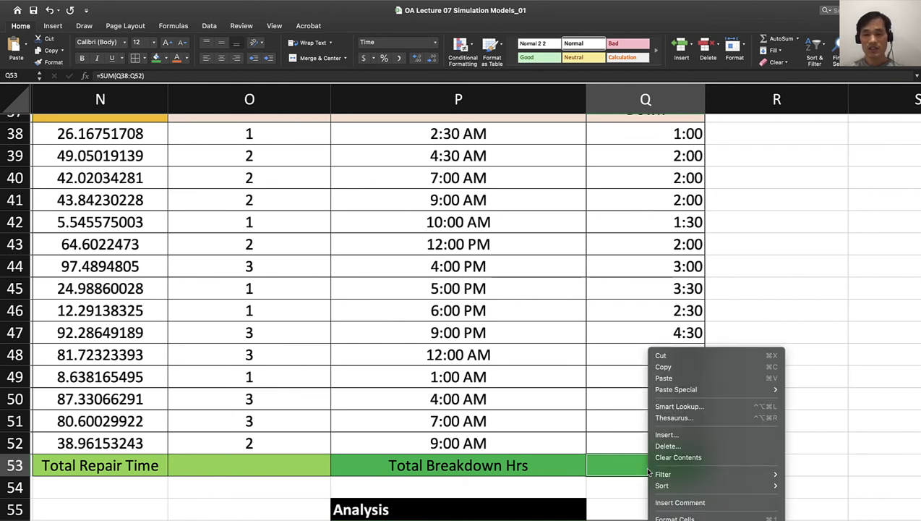
pyautogui.moveTo(677, 487)
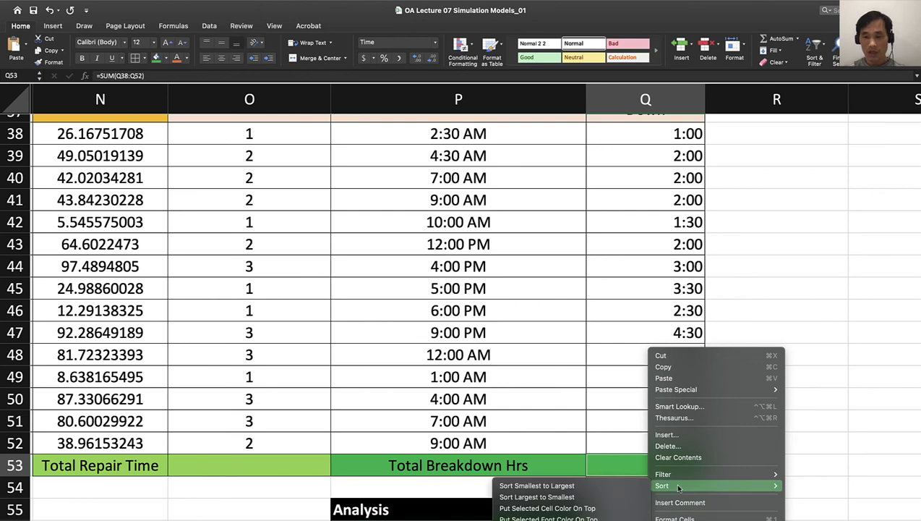
pyautogui.click(674, 518)
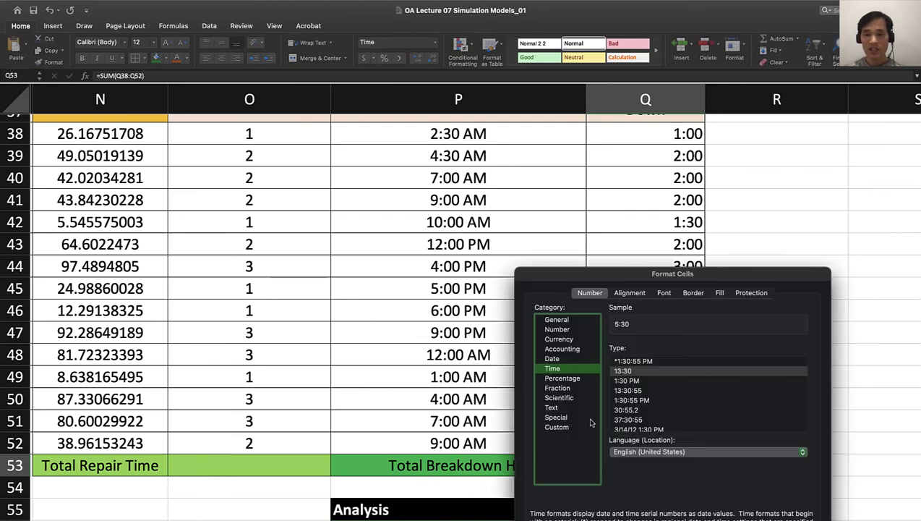
pyautogui.click(561, 428)
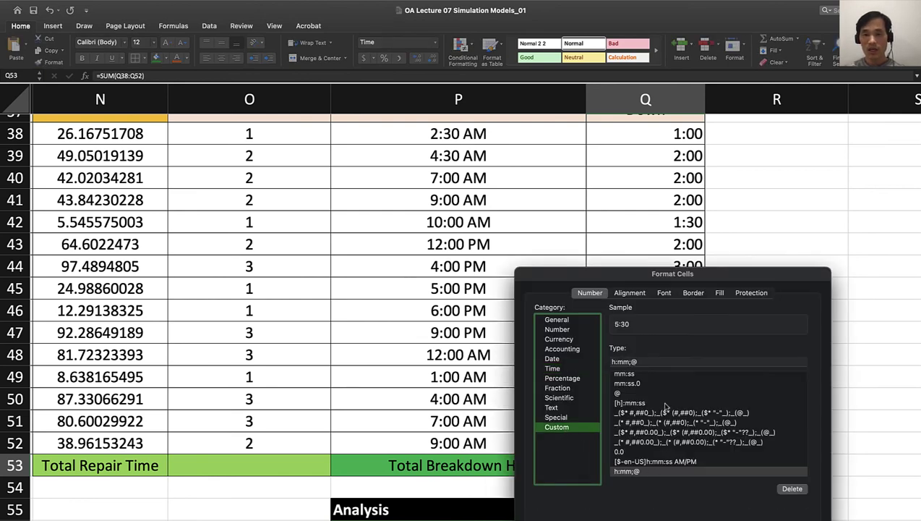
pyautogui.click(643, 360)
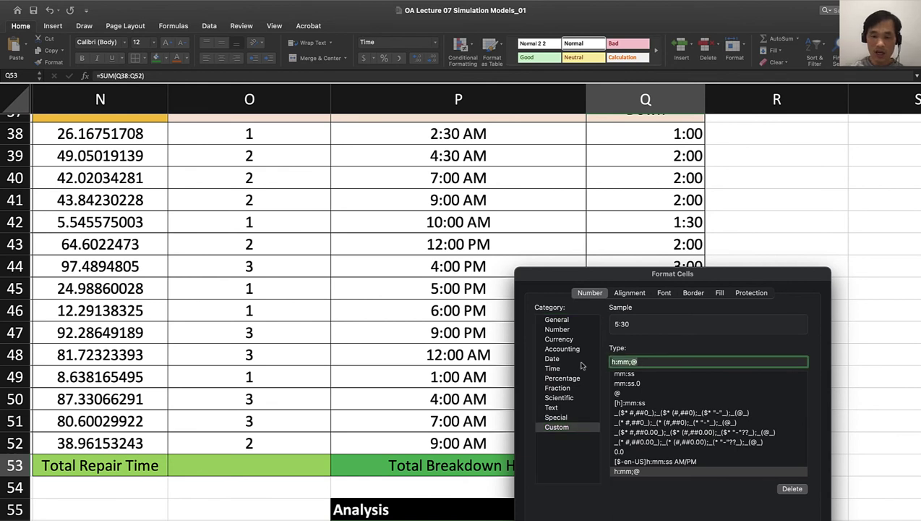
pyautogui.write('h')
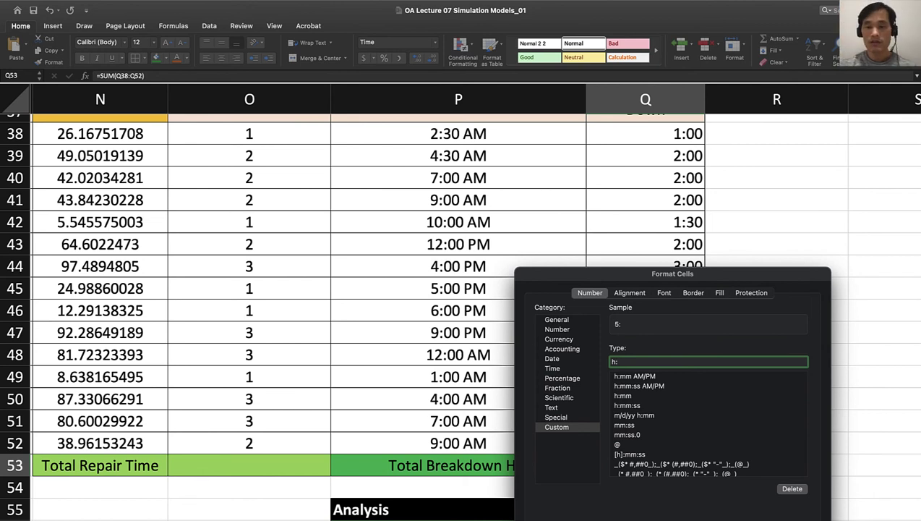
pyautogui.write(':mm')
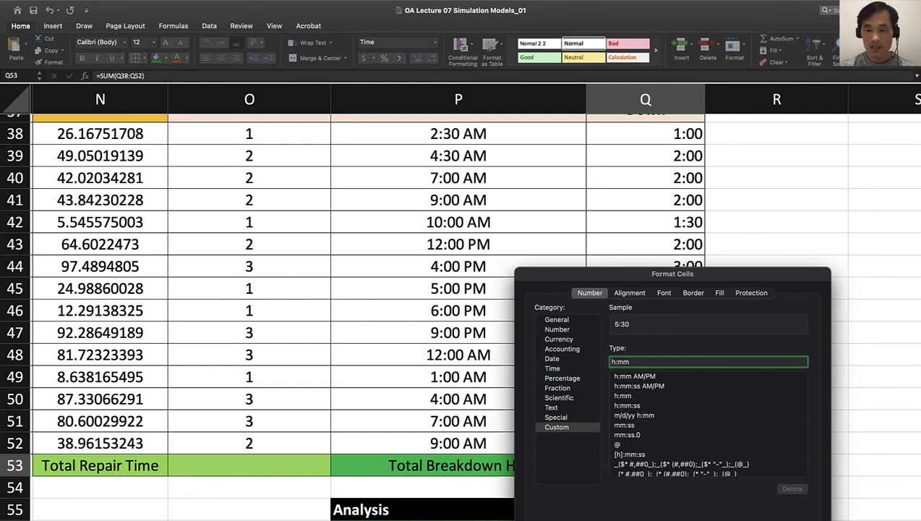
pyautogui.write(';')
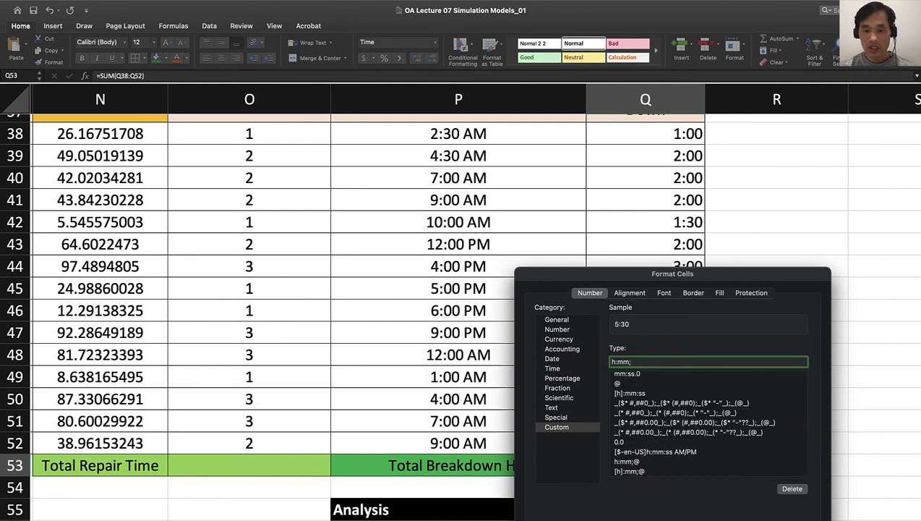
pyautogui.write('@')
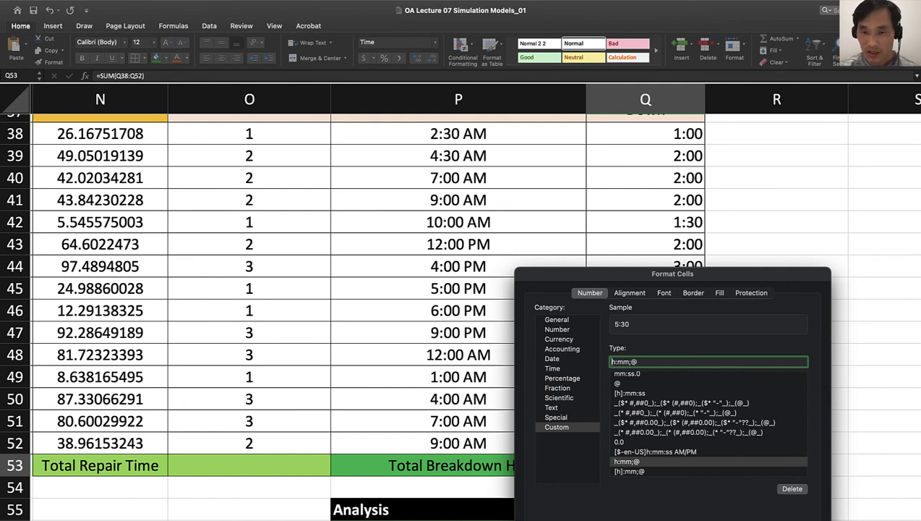
# Bracket the hour code so Q53 uses the elapsed-hours format [h]:mm;@, and apply it
pyautogui.click(613, 361)
pyautogui.write('[h')
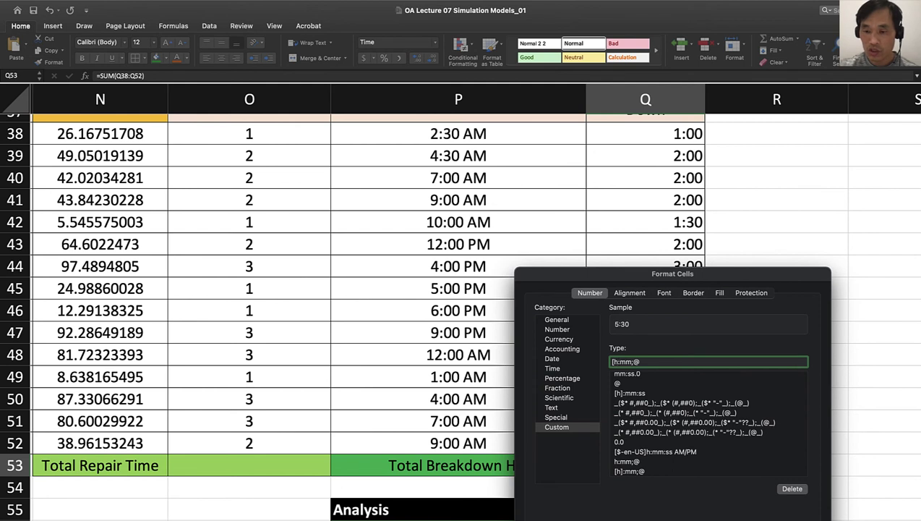
pyautogui.write(']')
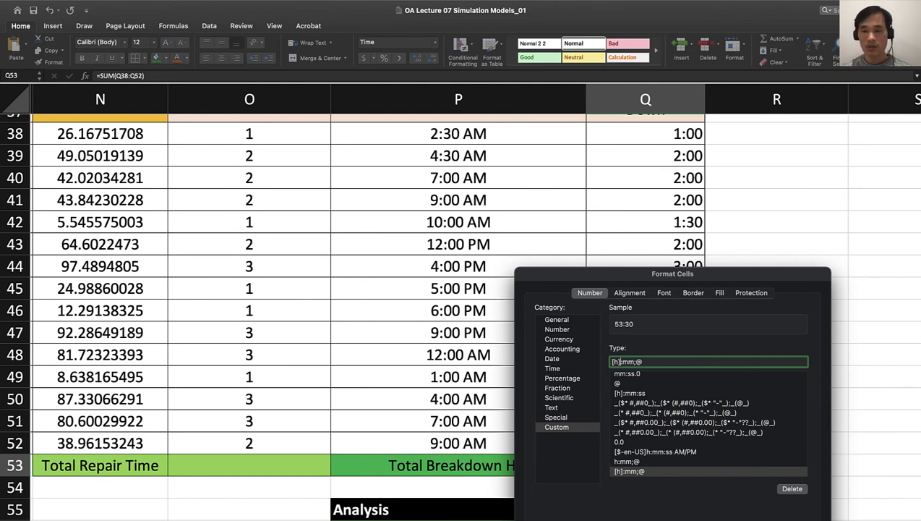
pyautogui.press('Return')
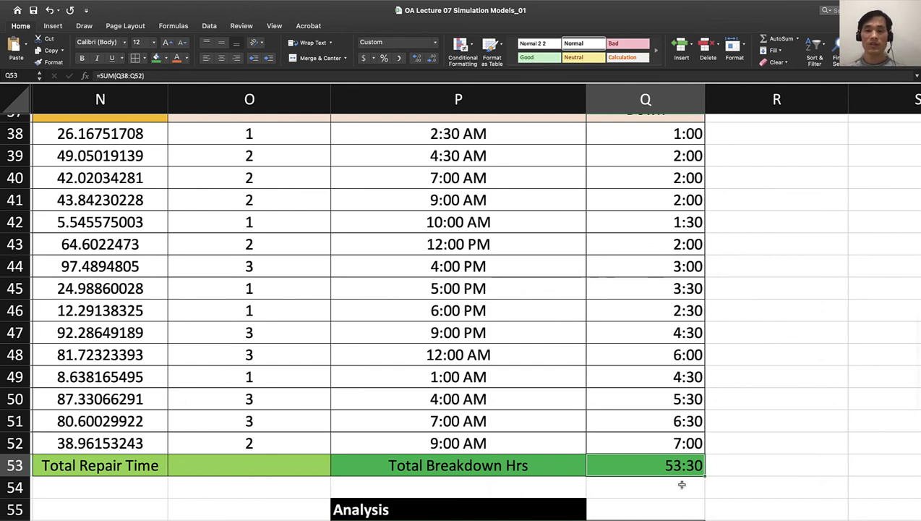
# Total the required repair times in O53 with =SUM(O38:O52)
pyautogui.scroll(-4, 682, 484)
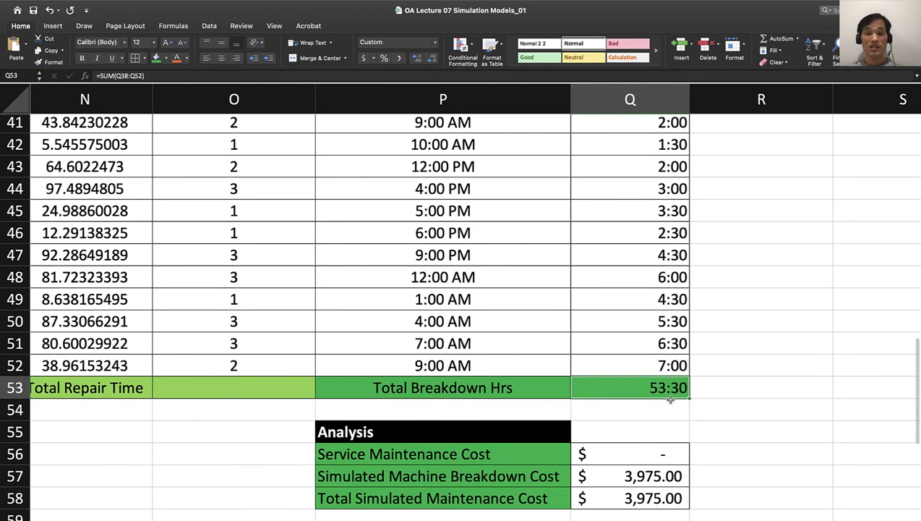
pyautogui.scroll(3, 581, 376)
pyautogui.hscroll(-2, 581, 375)
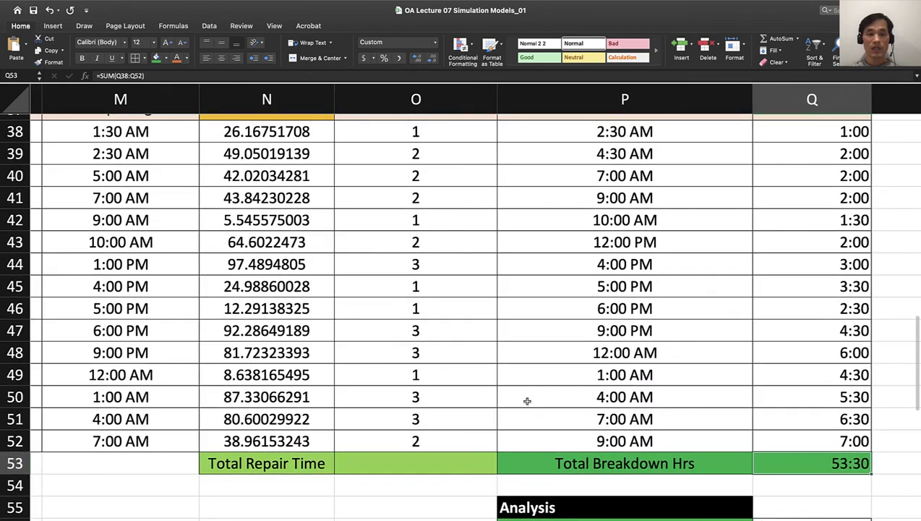
pyautogui.click(382, 471)
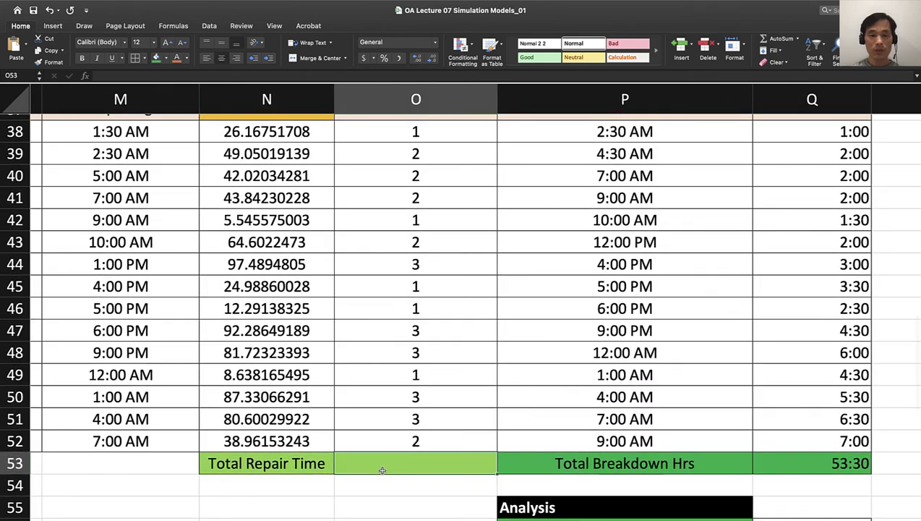
pyautogui.write('=sum(')
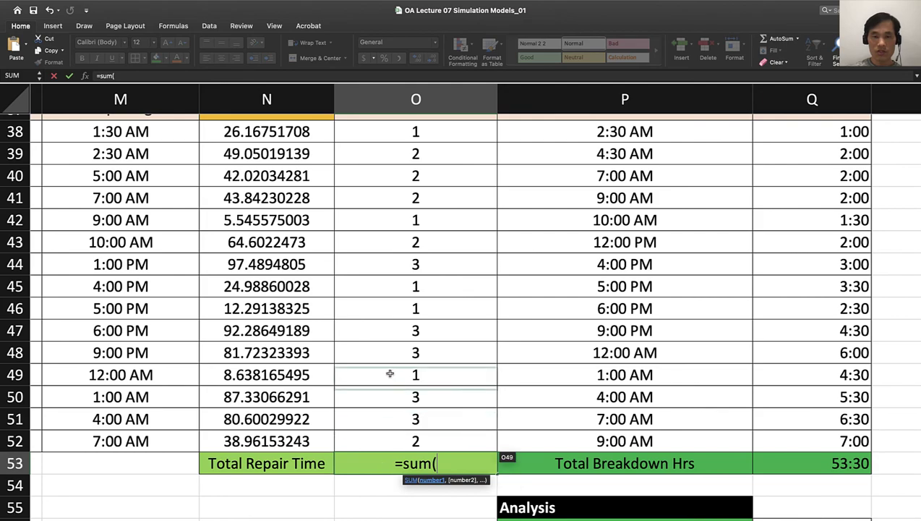
pyautogui.scroll(2, 390, 319)
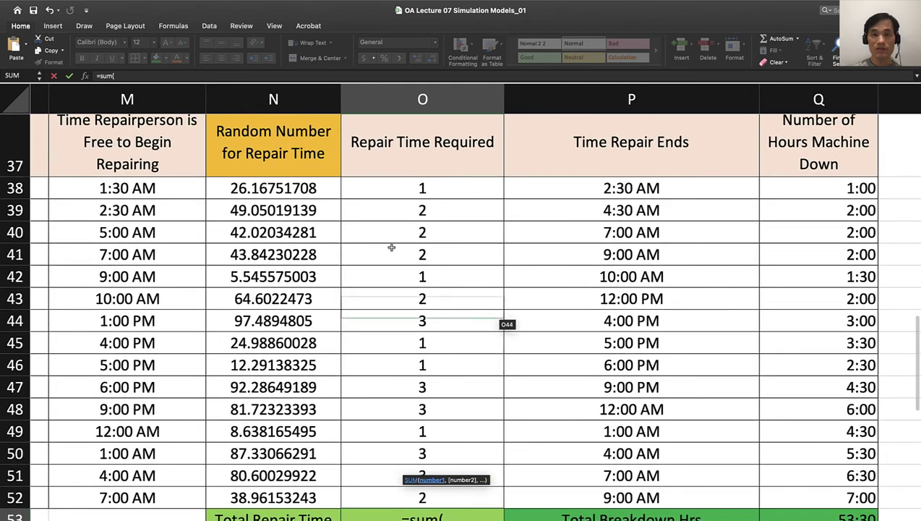
pyautogui.moveTo(397, 189); pyautogui.dragTo(376, 502)
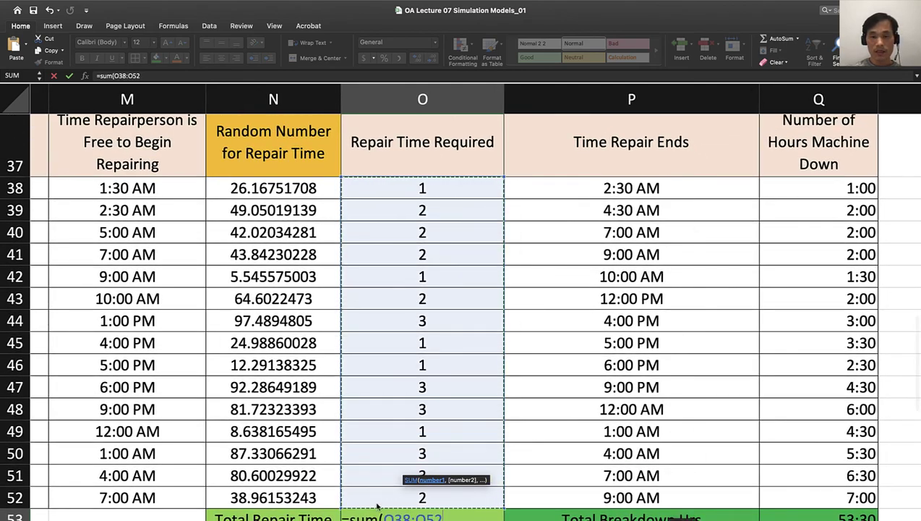
pyautogui.press('Return')
# Total the hours between breakdowns in K53 with =SUM(K38:K52)
pyautogui.hscroll(-1, 323, 474)
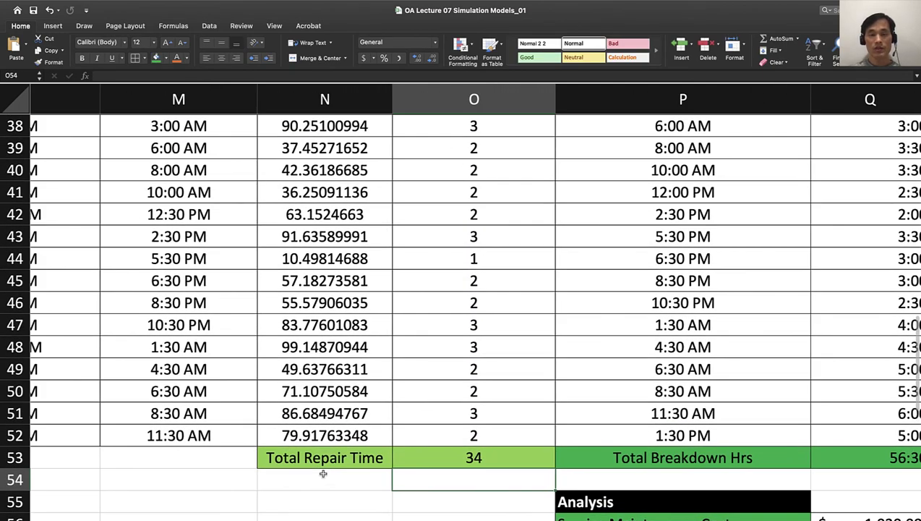
pyautogui.scroll(3, 323, 474)
pyautogui.scroll(-2, 474, 448)
pyautogui.hscroll(-2, 474, 448)
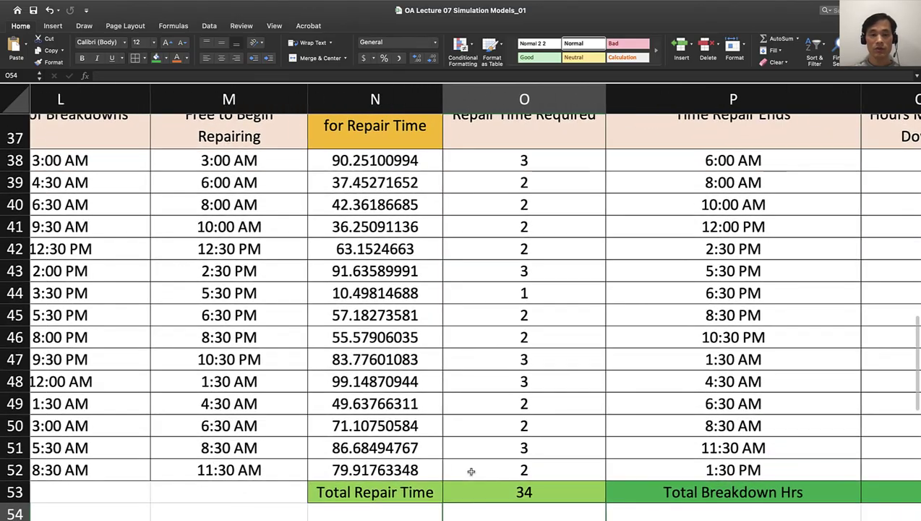
pyautogui.hscroll(-3, 133, 471)
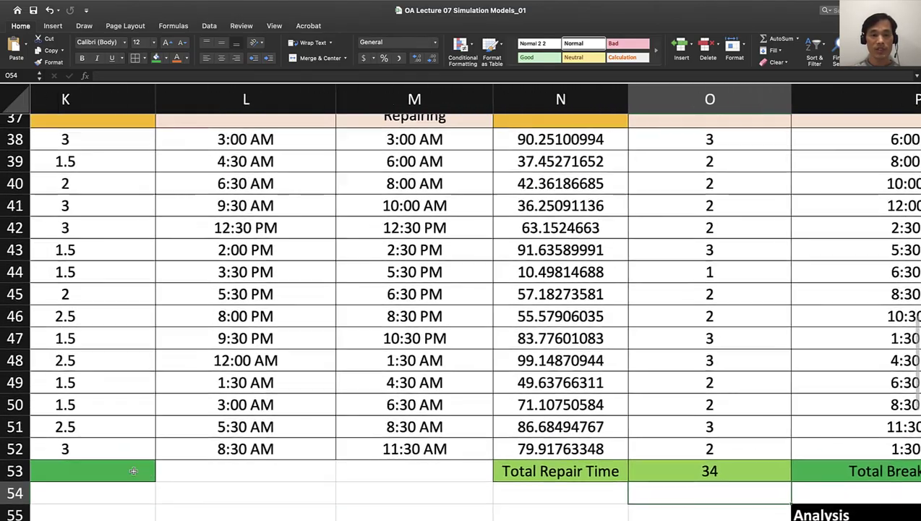
pyautogui.scroll(1, 133, 470)
pyautogui.hscroll(-2, 133, 471)
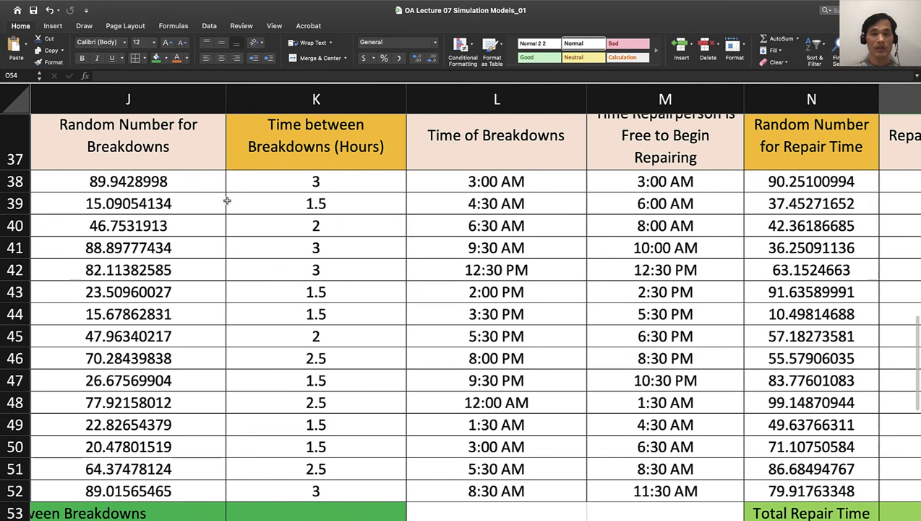
pyautogui.click(244, 512)
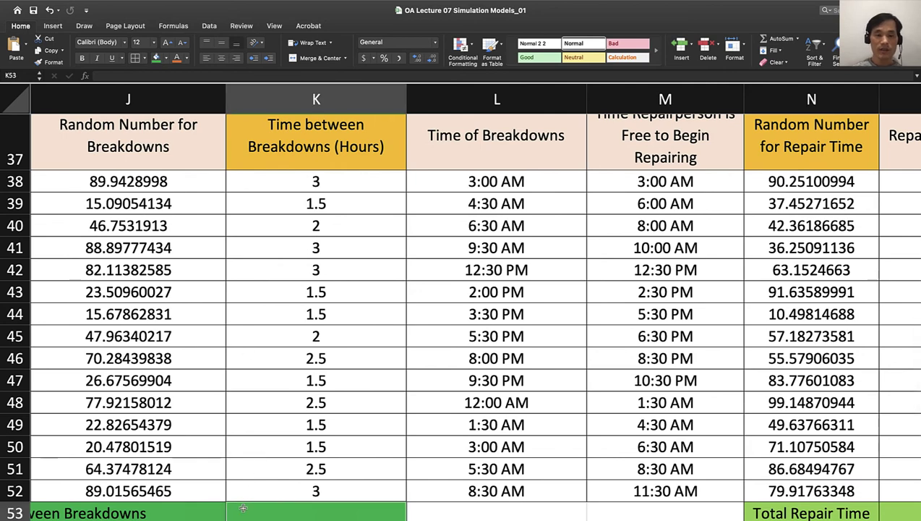
pyautogui.write('=summ')
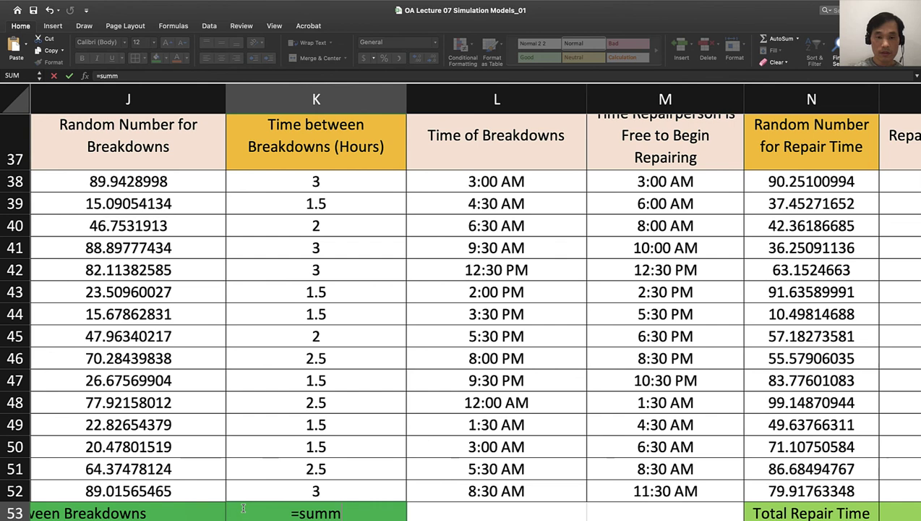
pyautogui.press('BackSpace')
pyautogui.write('(')
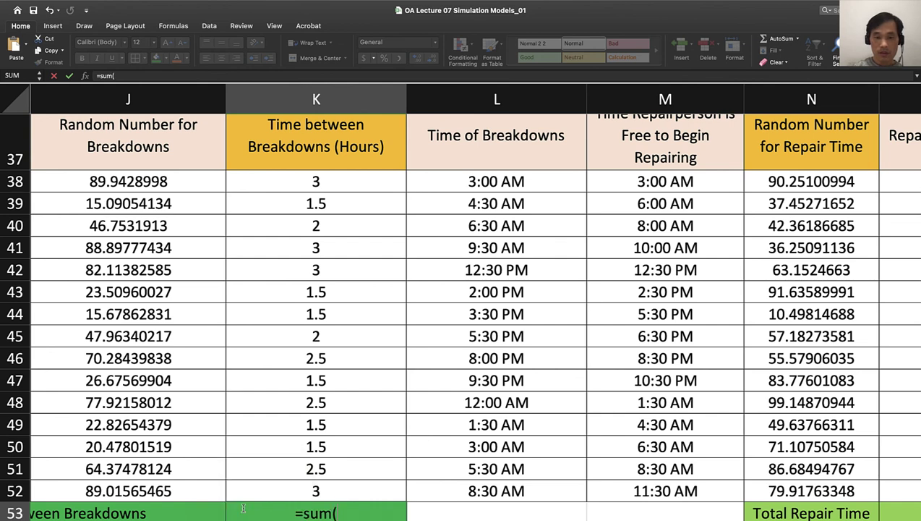
pyautogui.moveTo(249, 181); pyautogui.dragTo(272, 485)
pyautogui.press('Return')
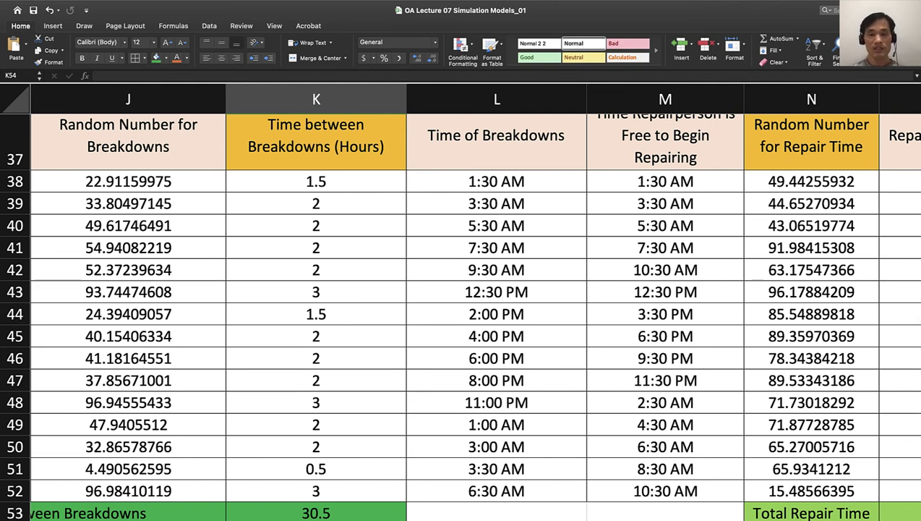
# Review the Analysis cost cells Q56:Q58 and inspect the Service Maintenance Cost formula in Q56
pyautogui.click(607, 510)
pyautogui.scroll(-3, 606, 509)
pyautogui.hscroll(5, 607, 509)
pyautogui.scroll(-2, 607, 510)
pyautogui.hscroll(2, 607, 510)
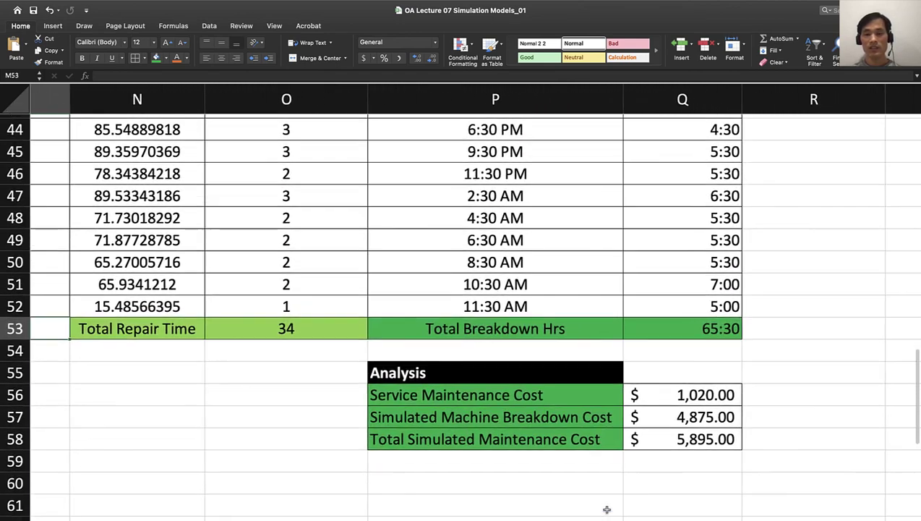
pyautogui.moveTo(661, 400); pyautogui.dragTo(659, 441)
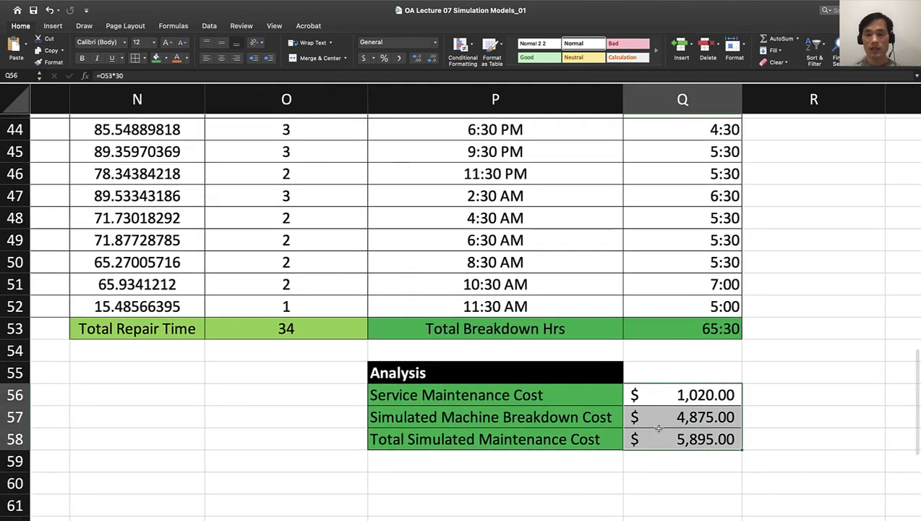
pyautogui.doubleClick(664, 394)
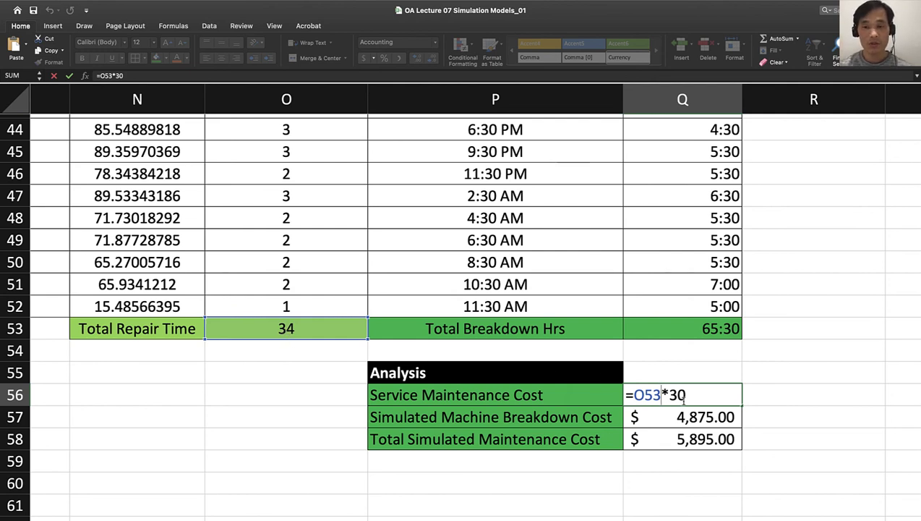
pyautogui.press('Return')
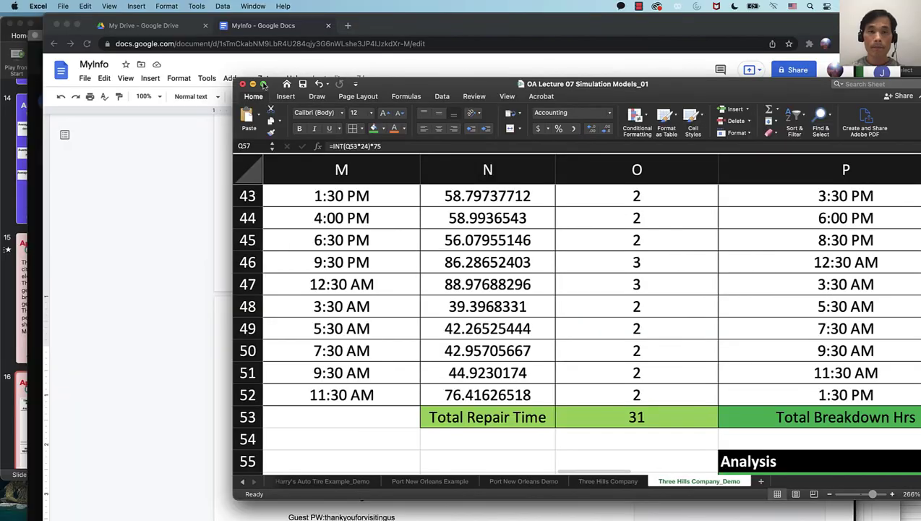
# Expand the workbook to full screen and inspect the Simulated Machine Breakdown Cost formula in Q57
pyautogui.click(262, 83)
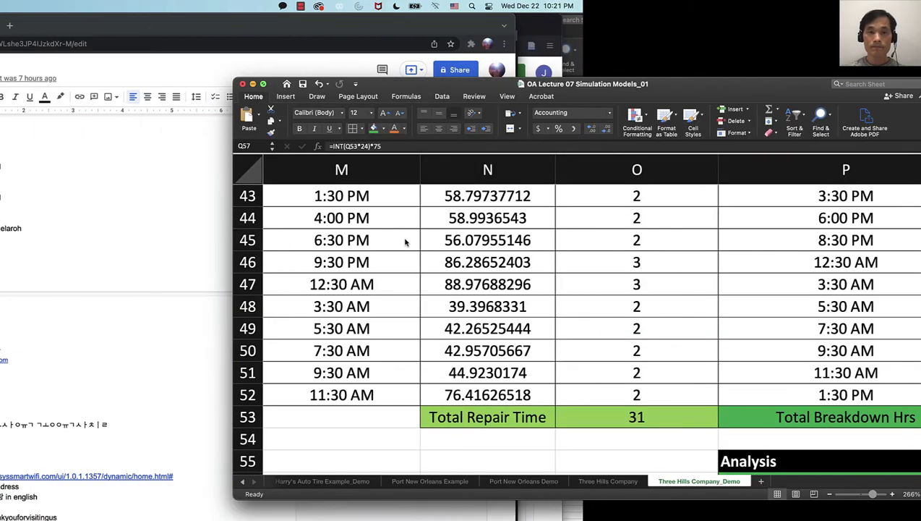
pyautogui.hscroll(3, 487, 299)
pyautogui.scroll(-1, 487, 299)
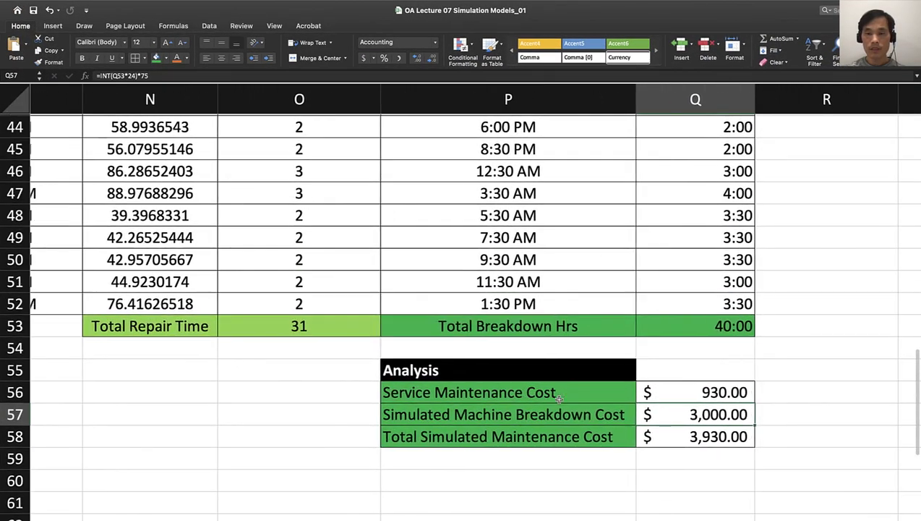
pyautogui.doubleClick(680, 416)
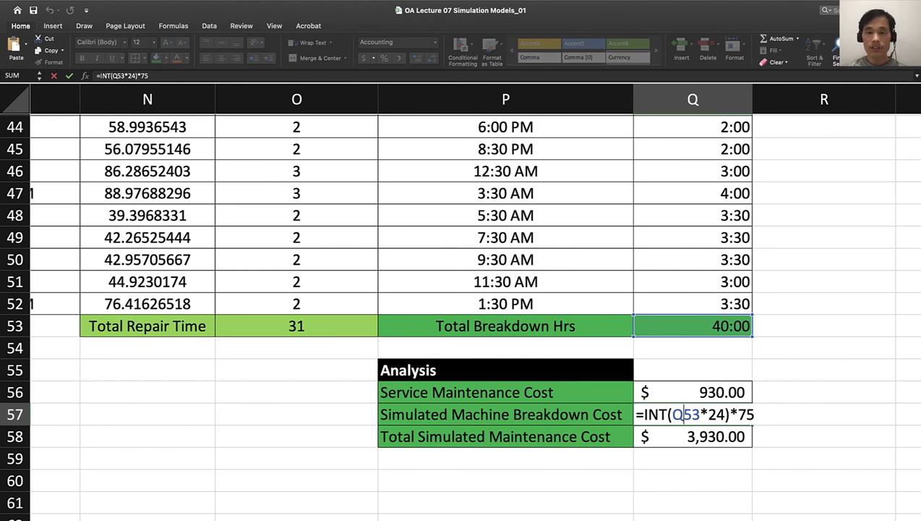
pyautogui.press('Right')
pyautogui.press('Right')
pyautogui.press('Right')
pyautogui.press('Right')
pyautogui.press('Right')
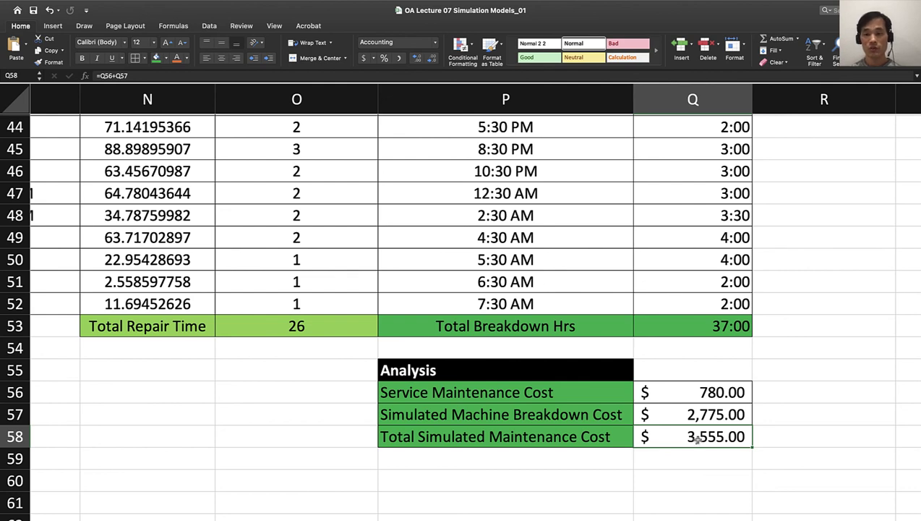
# Recalculate the simulation with new random numbers and inspect the Total Simulated Maintenance Cost formula in Q58
pyautogui.press('F9')
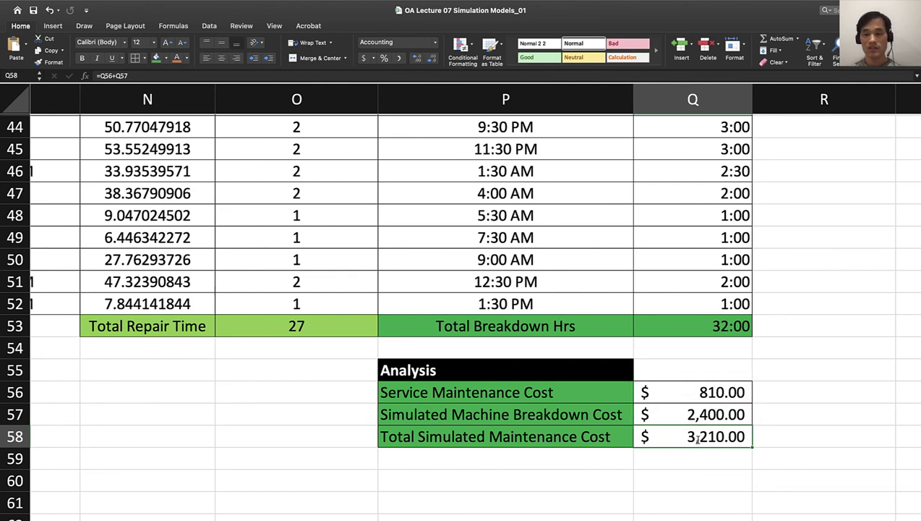
pyautogui.doubleClick(698, 443)
pyautogui.press('Return')
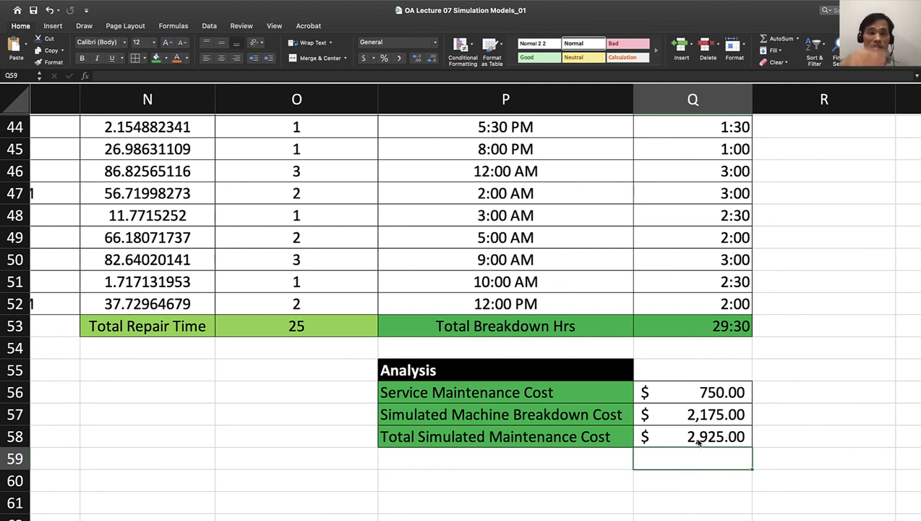
# Examine the whole simulation table in rows 37 to 53 together with the Analysis costs below it
pyautogui.scroll(5, 698, 443)
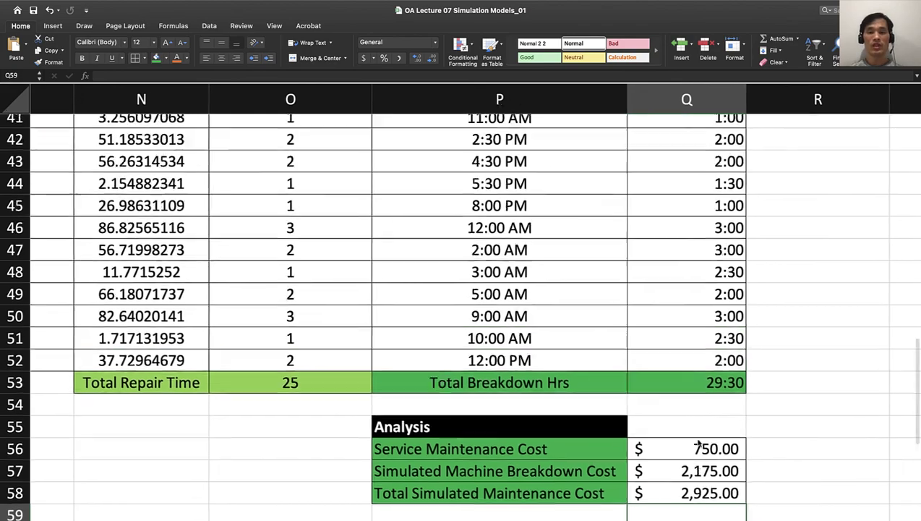
pyautogui.hscroll(-3, 698, 443)
pyautogui.hscroll(-2, 699, 443)
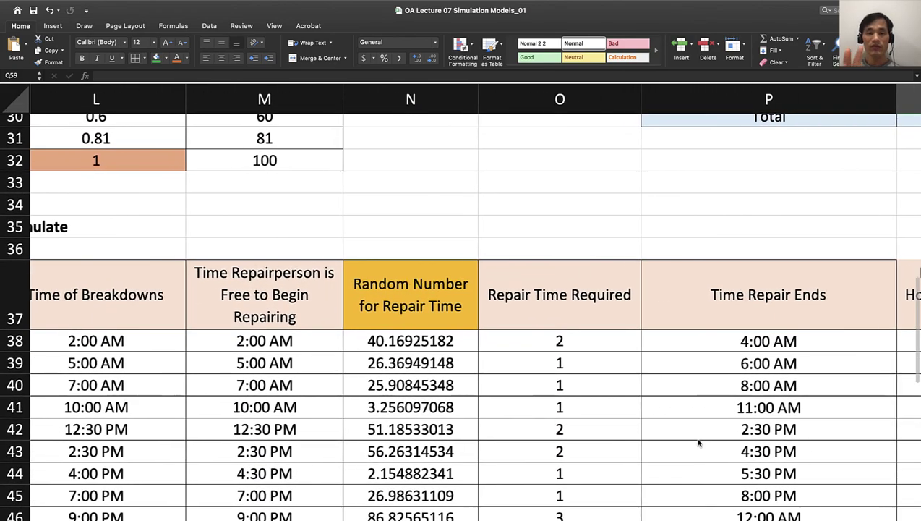
pyautogui.scroll(-3, 699, 443)
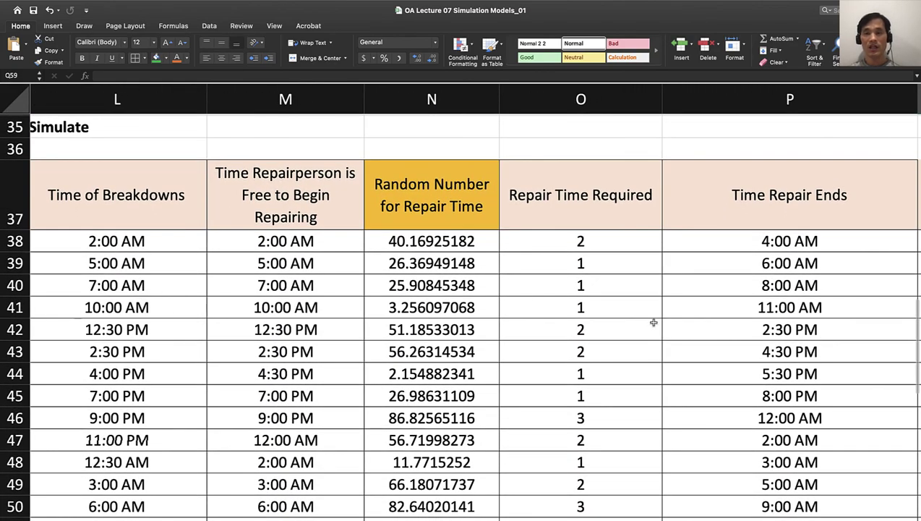
pyautogui.scroll(-2, 654, 321)
pyautogui.hscroll(3, 654, 321)
pyautogui.scroll(-5, 654, 324)
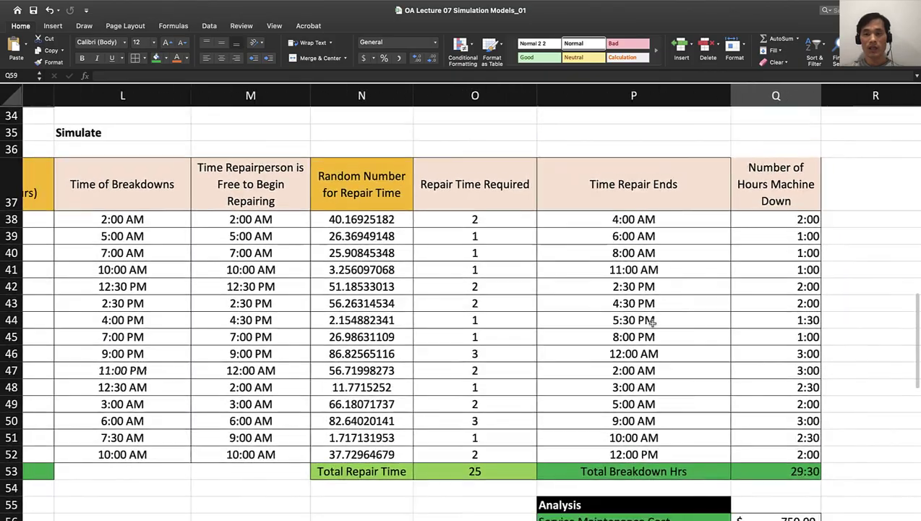
pyautogui.scroll(-3, 654, 326)
pyautogui.hscroll(-1, 654, 326)
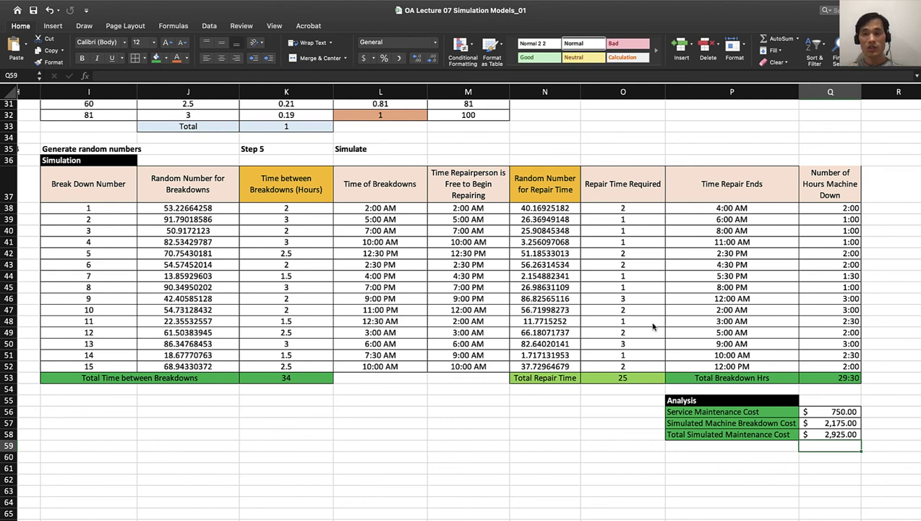
# Inspect the machine downtime formula in Q51 and the repair end time formula in P48
pyautogui.click(839, 344)
pyautogui.press('Down')
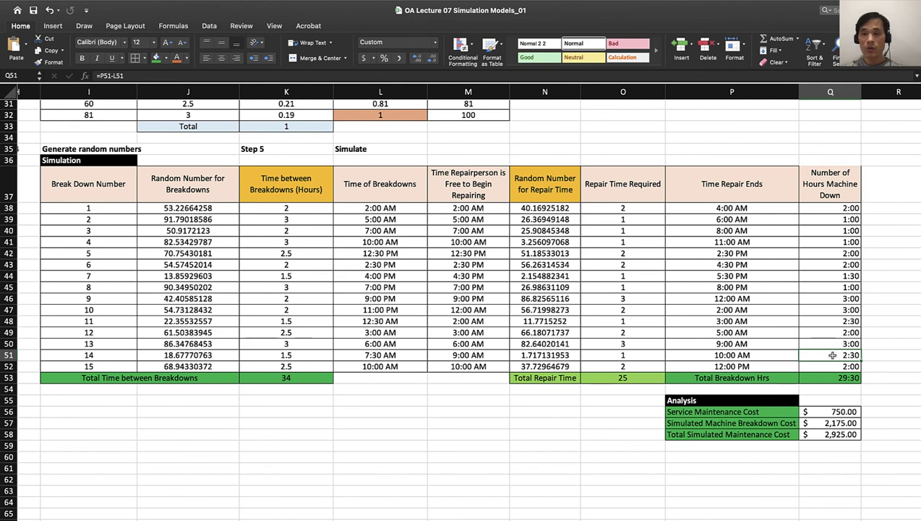
pyautogui.doubleClick(832, 355)
pyautogui.press('Return')
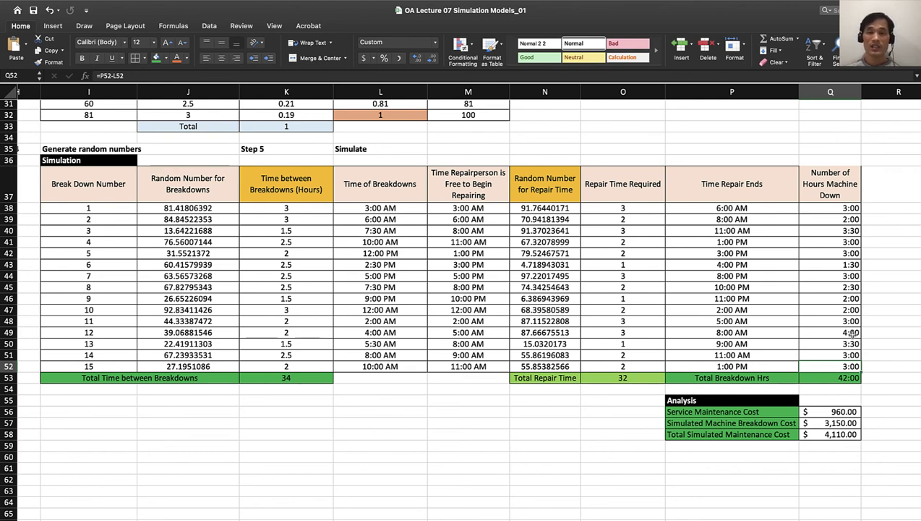
pyautogui.click(694, 324)
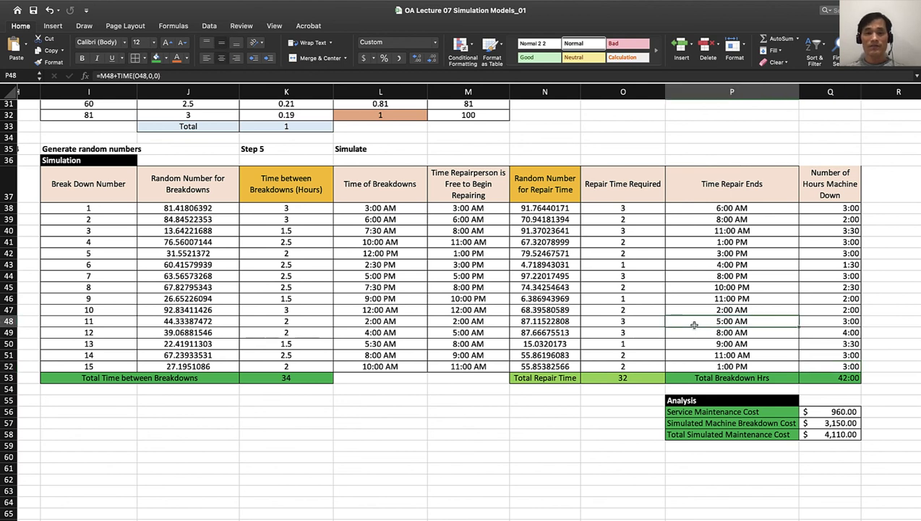